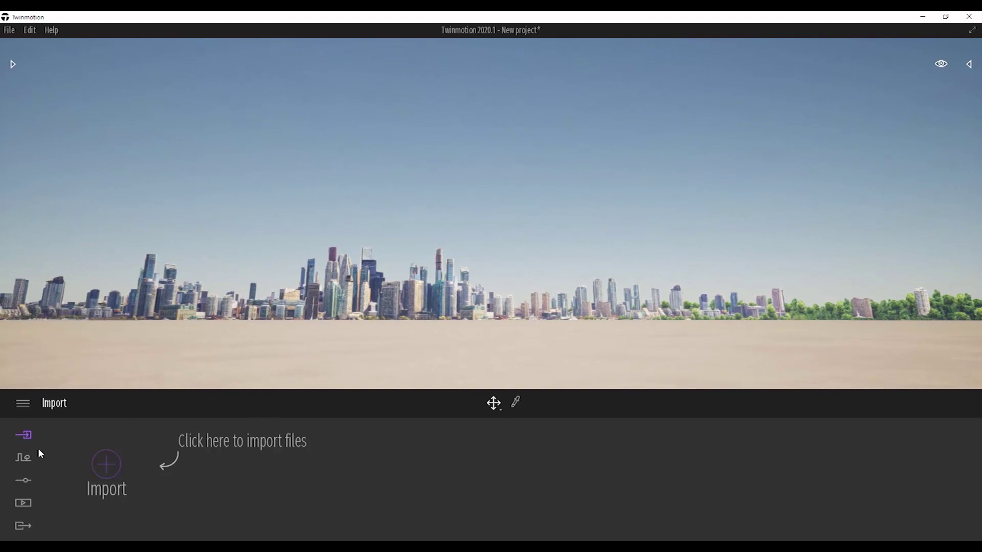
pyautogui.click(27, 458)
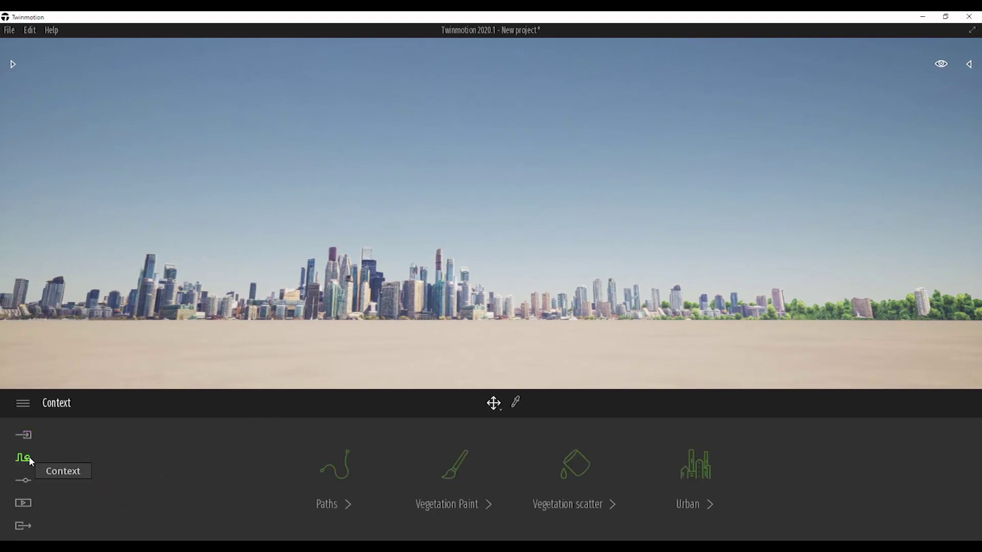
pyautogui.click(23, 483)
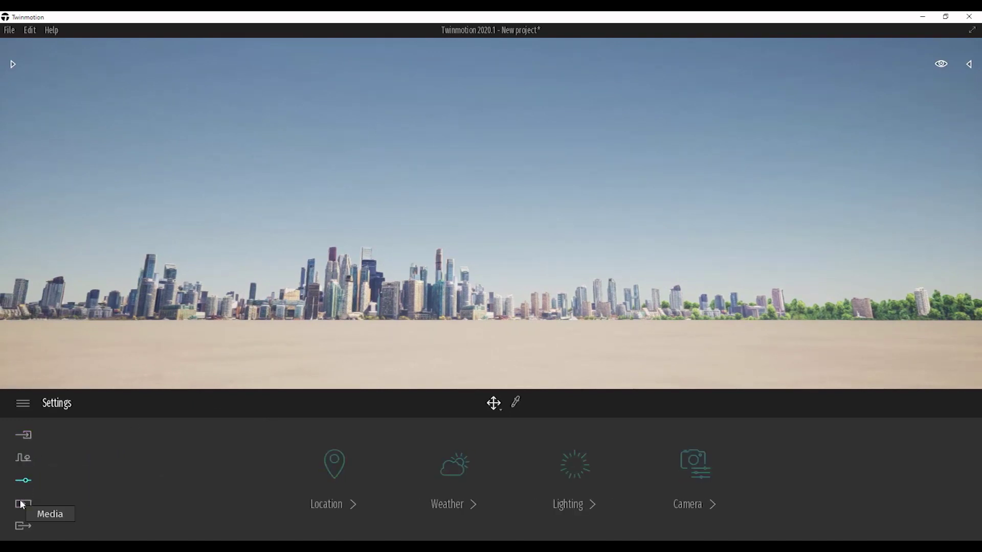
pyautogui.click(24, 464)
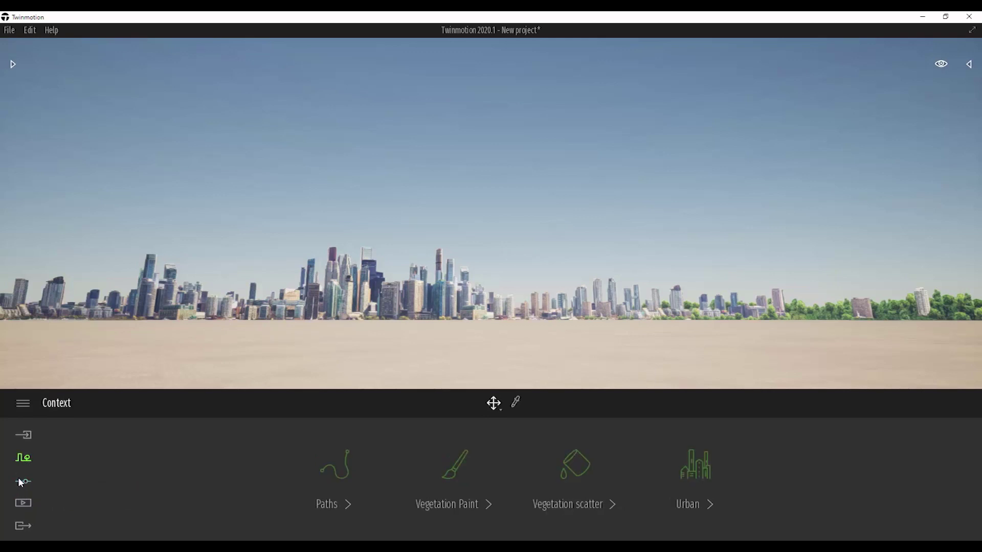
# Examine the scene's weather settings and the wind, smog and particle effect options.
pyautogui.click(21, 482)
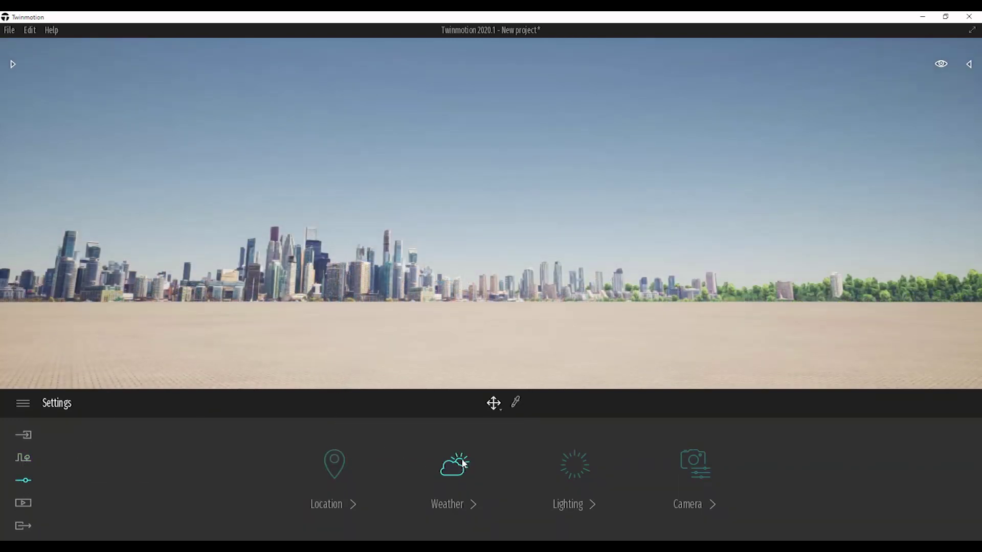
pyautogui.click(457, 468)
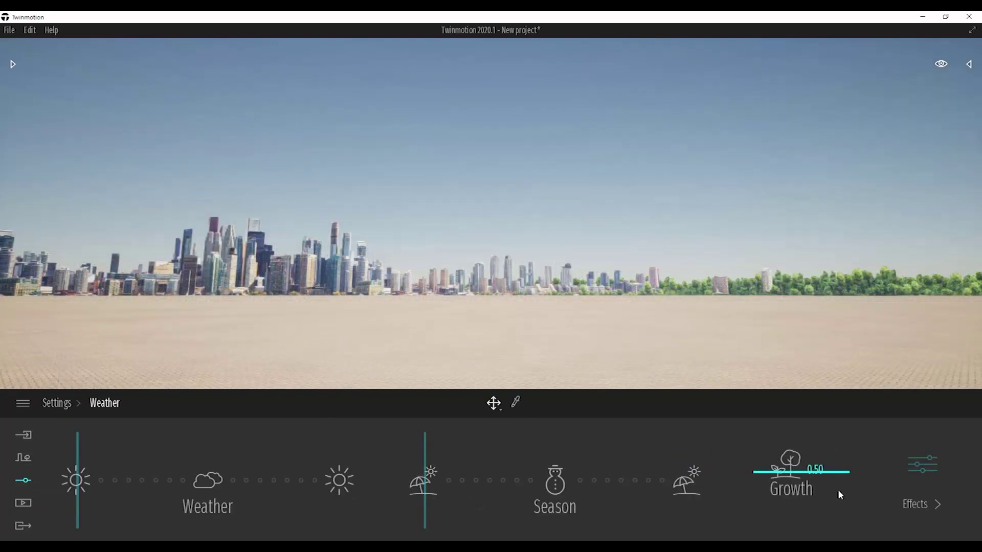
pyautogui.click(928, 469)
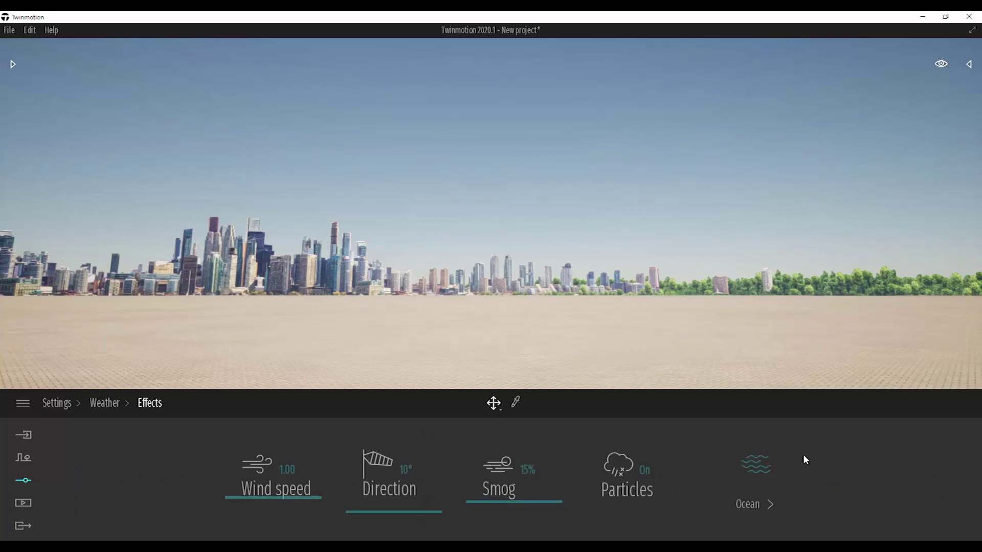
pyautogui.click(117, 404)
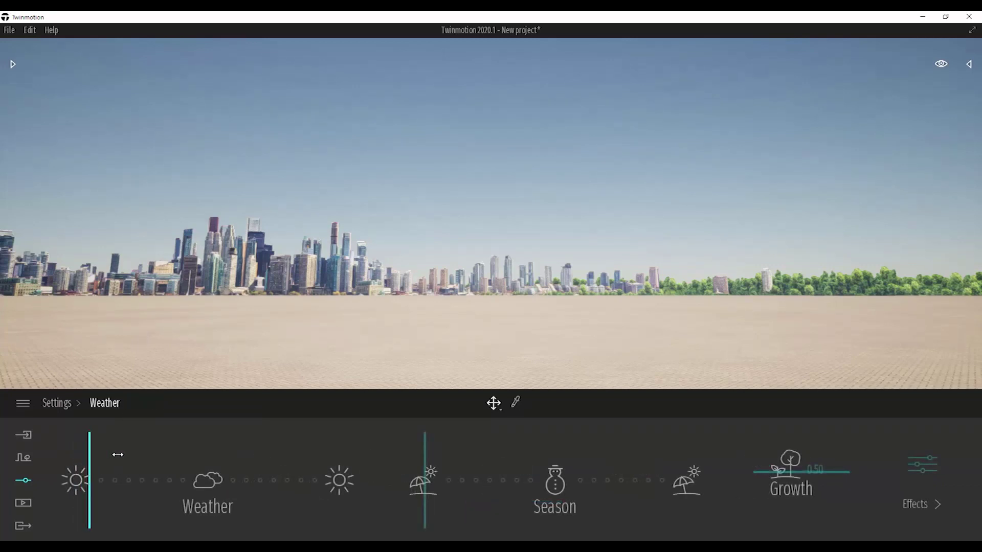
# Try out partly cloudy and overcast skies with the weather setting and look around the scene.
pyautogui.moveTo(118, 455); pyautogui.dragTo(309, 460)
pyautogui.moveTo(478, 273); pyautogui.dragTo(495, 259, button='right')
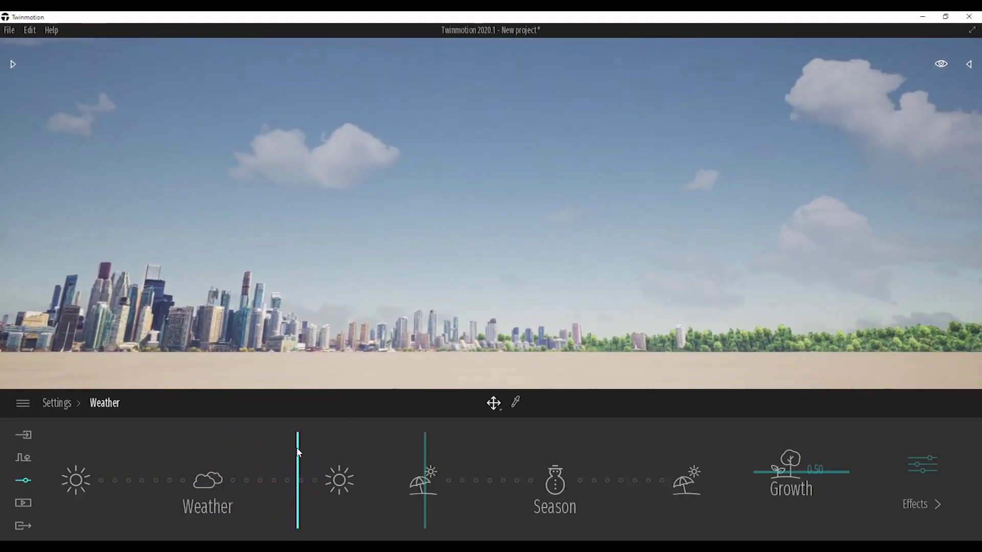
pyautogui.moveTo(300, 453); pyautogui.dragTo(147, 446)
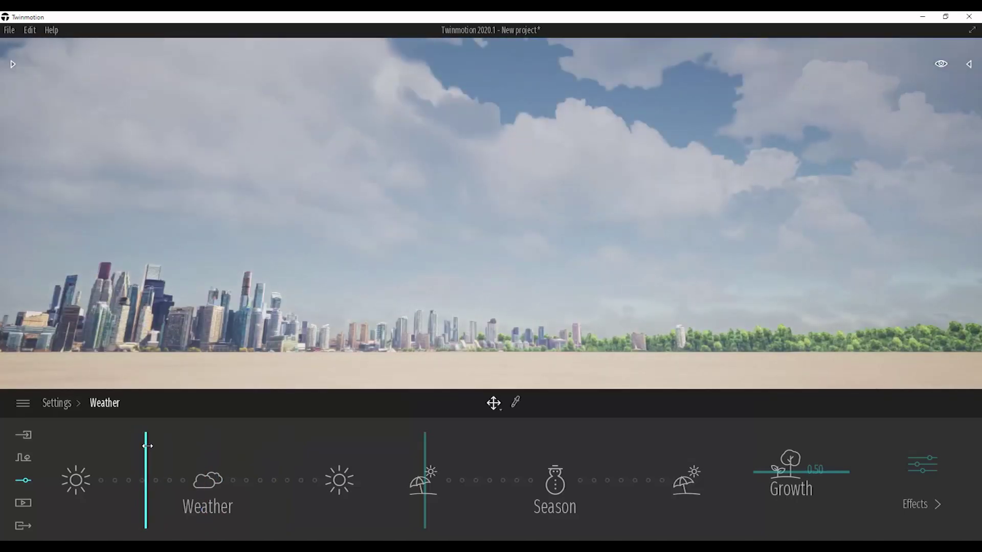
pyautogui.moveTo(539, 240)
pyautogui.mouseDown(button='right')
pyautogui.moveTo(520, 252)
pyautogui.moveTo(528, 252)
pyautogui.mouseUp(button='right')
pyautogui.moveTo(281, 450); pyautogui.dragTo(202, 461)
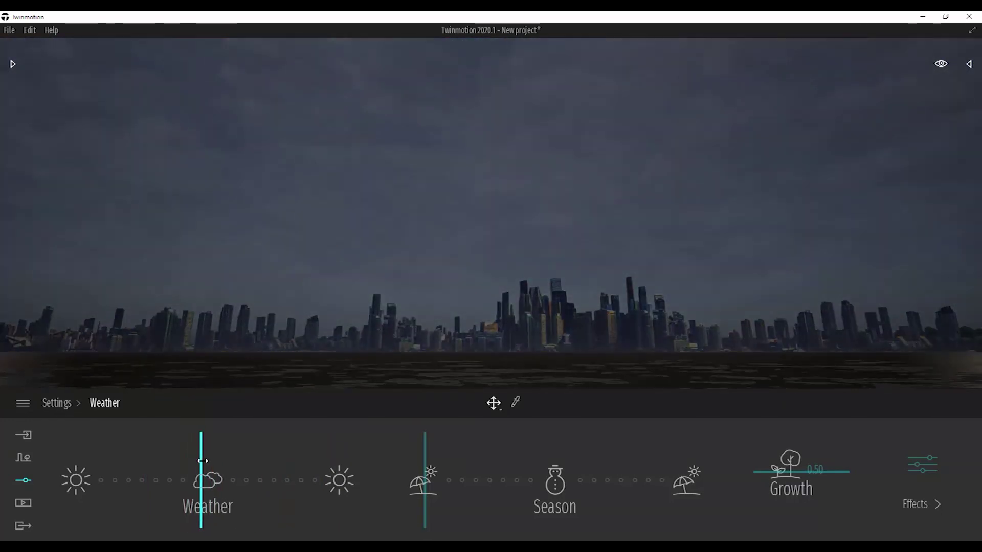
pyautogui.moveTo(522, 296); pyautogui.dragTo(509, 310)
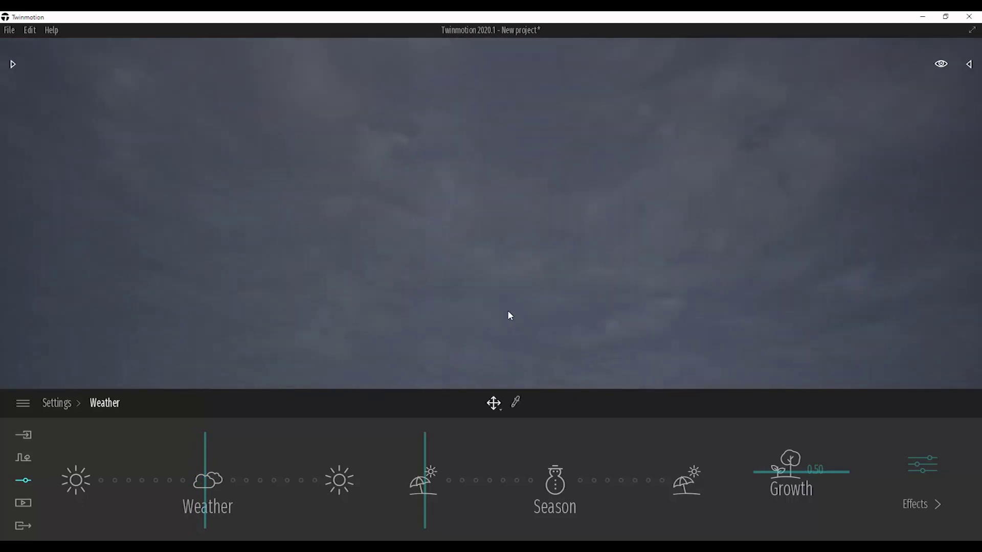
pyautogui.moveTo(503, 314); pyautogui.dragTo(504, 312)
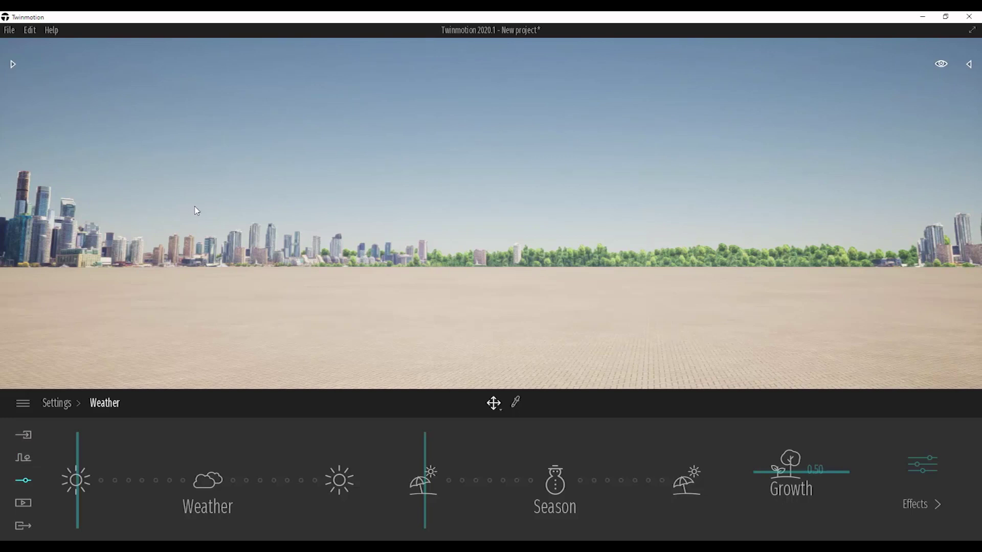
# Change the location's background picture to Countryside and look over the new horizon.
pyautogui.click(23, 460)
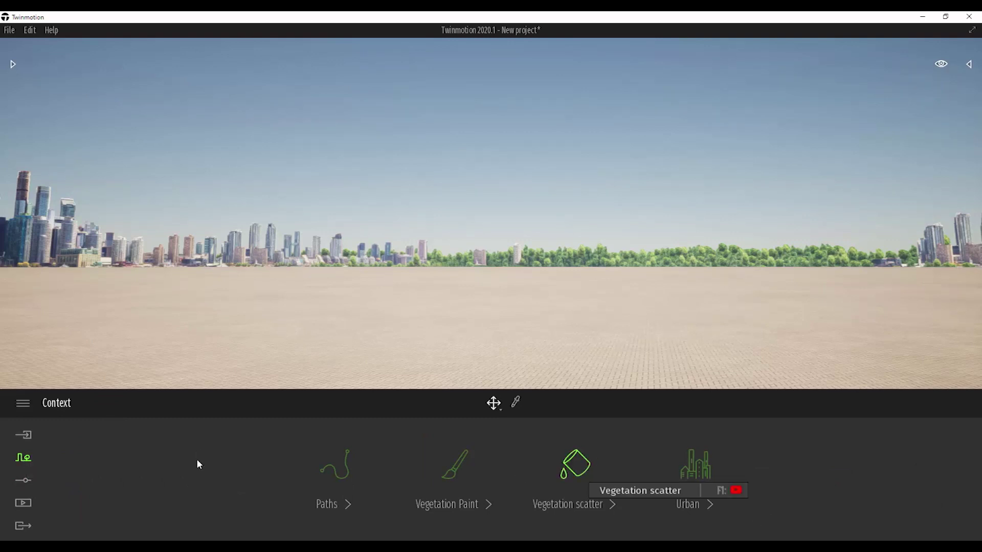
pyautogui.click(24, 480)
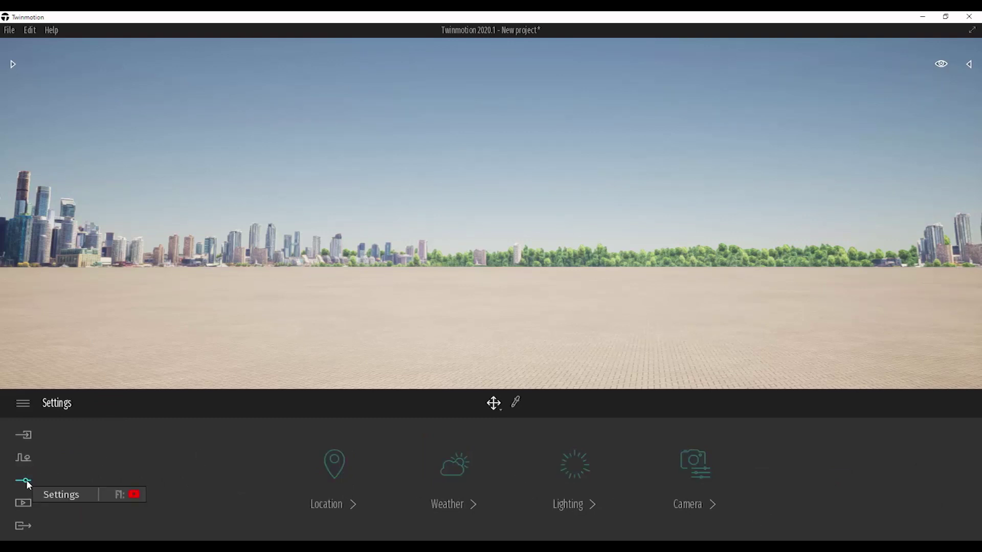
pyautogui.click(335, 465)
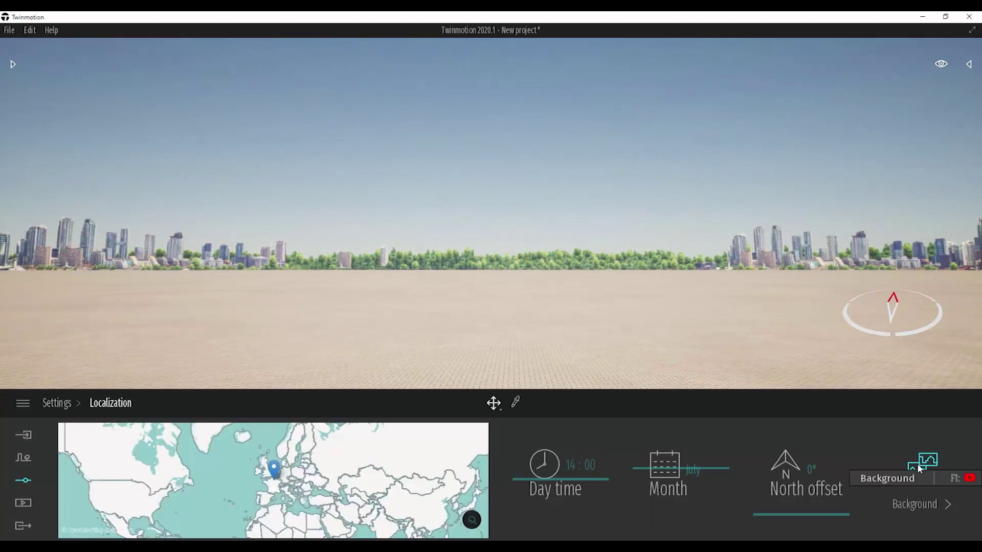
pyautogui.click(918, 466)
pyautogui.click(464, 477)
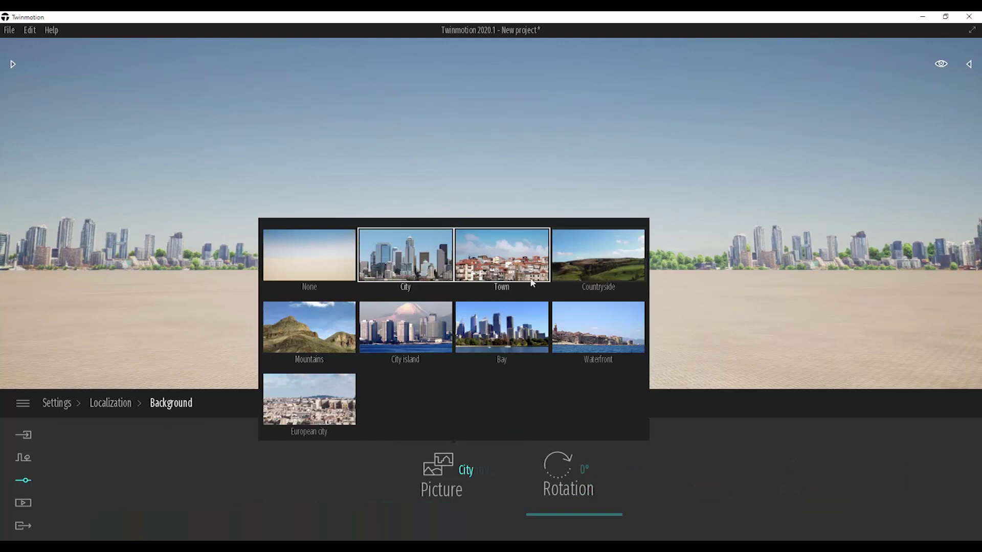
pyautogui.click(598, 256)
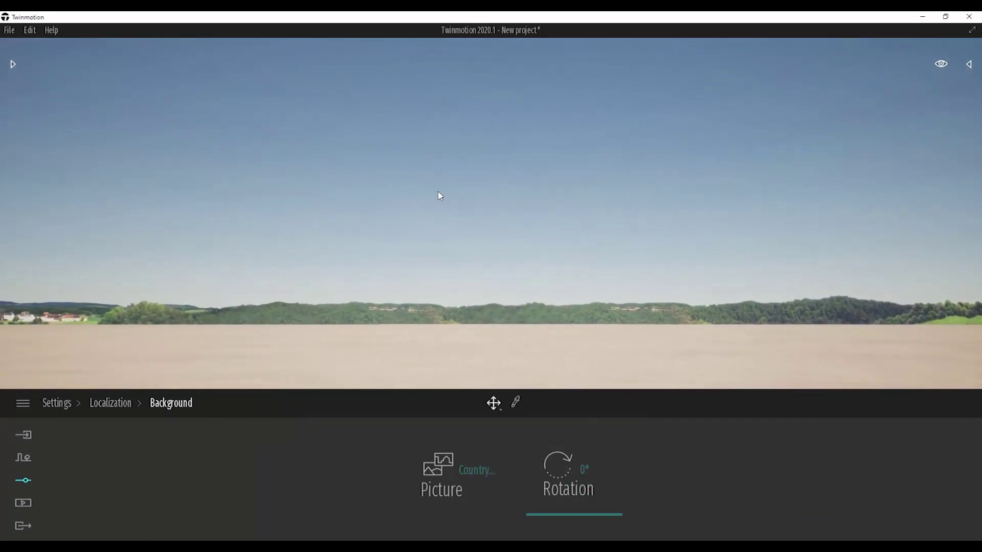
pyautogui.moveTo(491, 250); pyautogui.dragTo(479, 288, button='right')
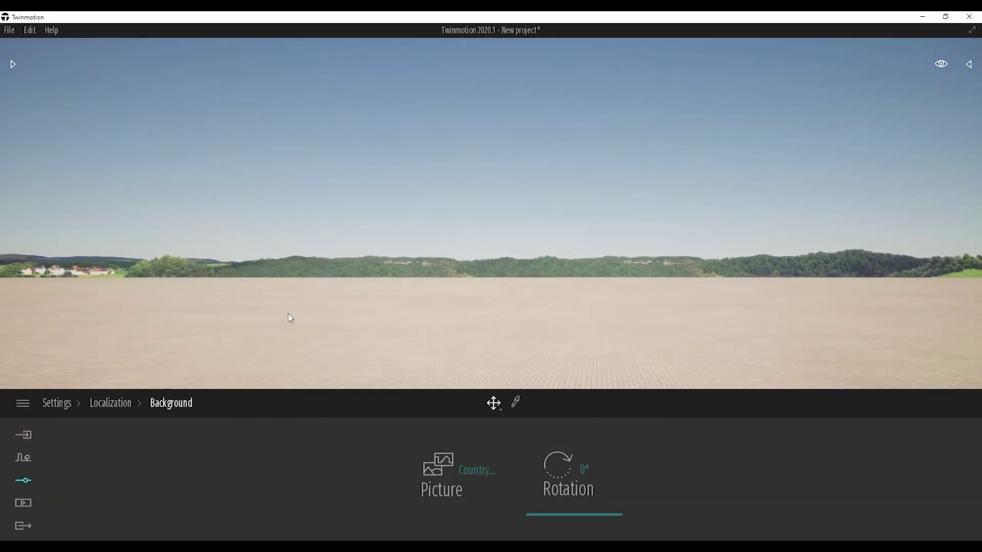
pyautogui.moveTo(289, 319); pyautogui.dragTo(308, 291)
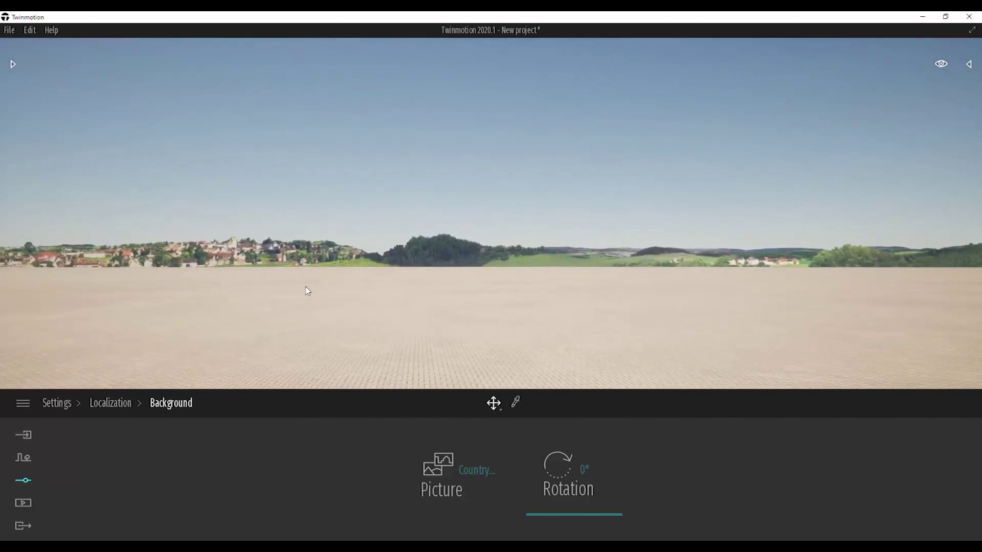
# Apply the Grass 2 material from the Nature ground materials to the scene's ground.
pyautogui.click(13, 66)
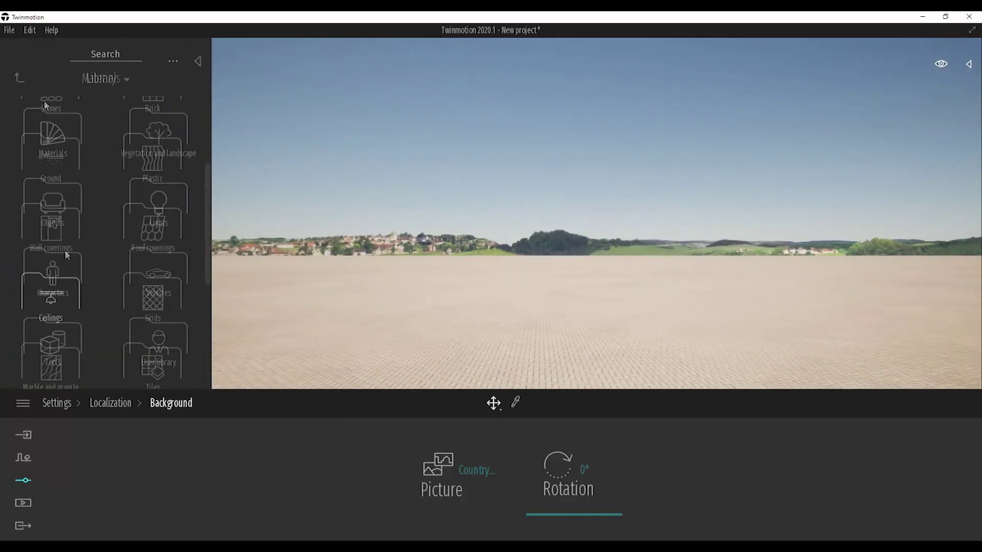
pyautogui.click(54, 248)
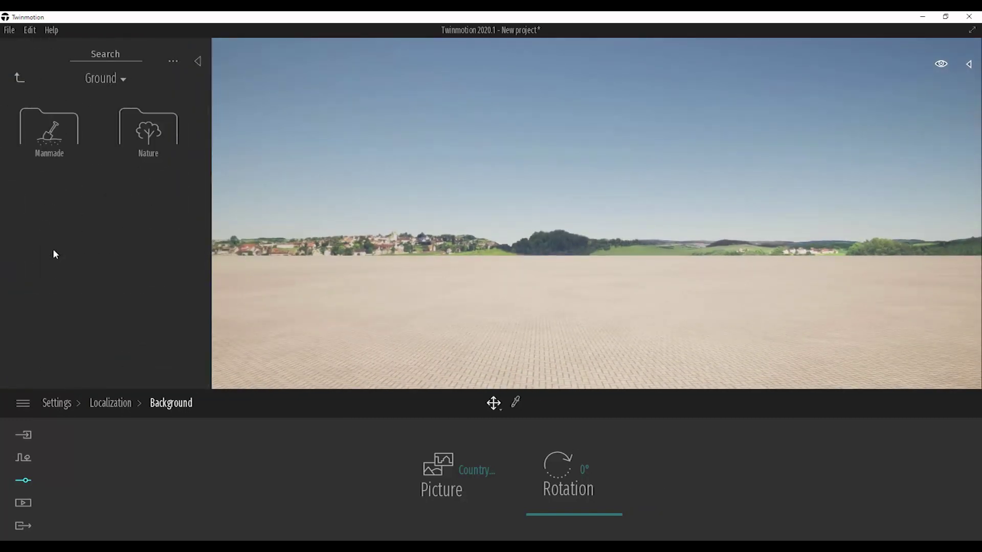
pyautogui.click(150, 132)
pyautogui.moveTo(151, 134)
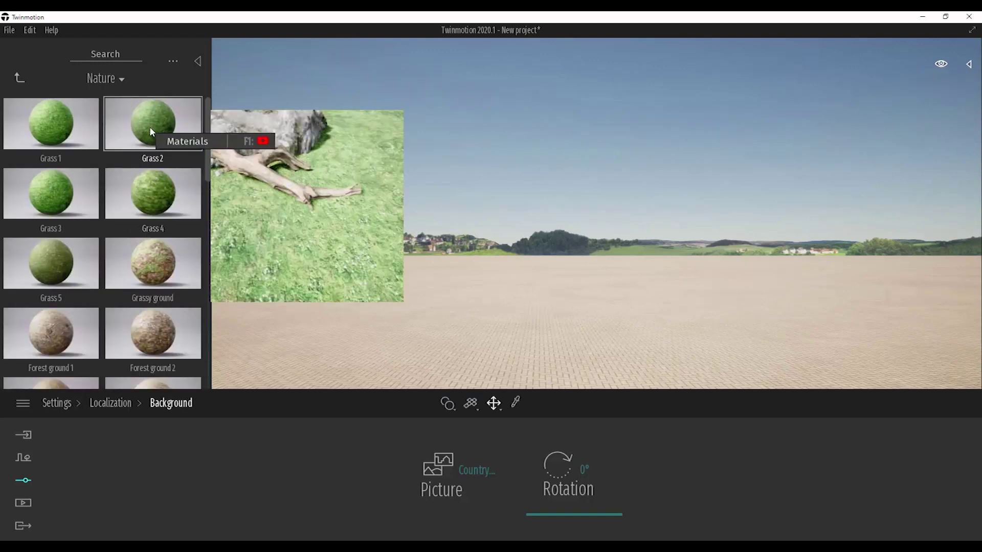
pyautogui.moveTo(149, 127); pyautogui.dragTo(602, 354)
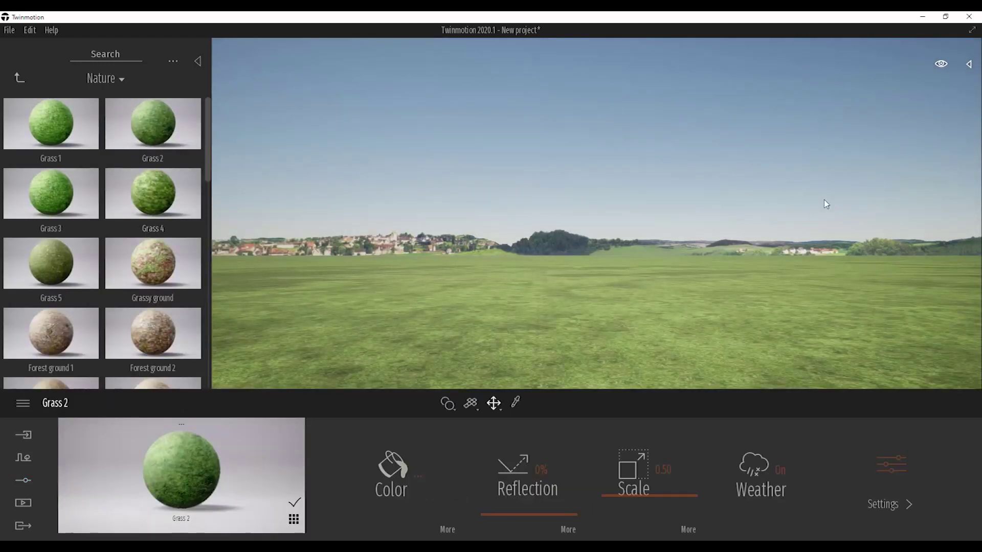
pyautogui.moveTo(668, 261); pyautogui.dragTo(558, 303, button='right')
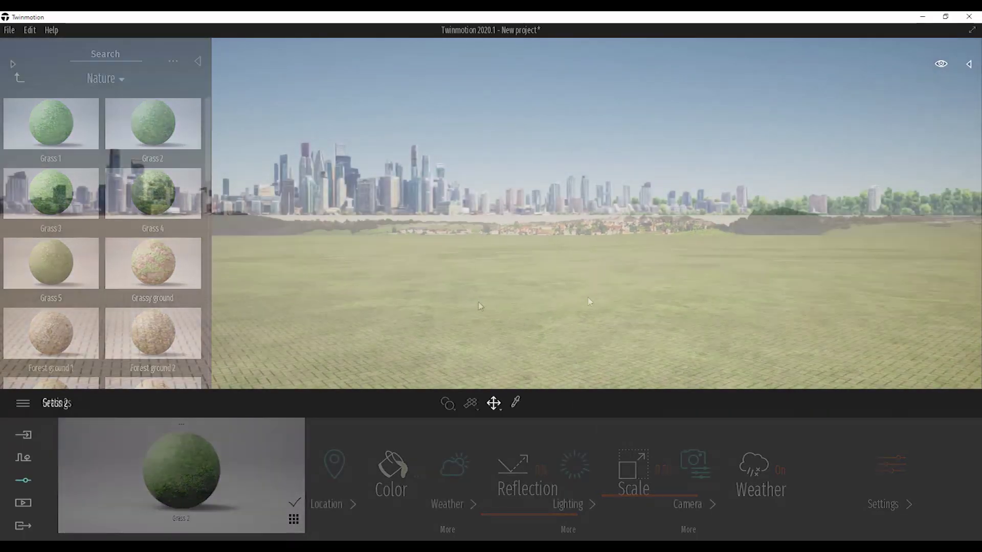
# Tour the MaterialsRoom interior past the car and the people to examine the materials on the walls and ceiling.
pyautogui.scroll(-3, 463, 293)
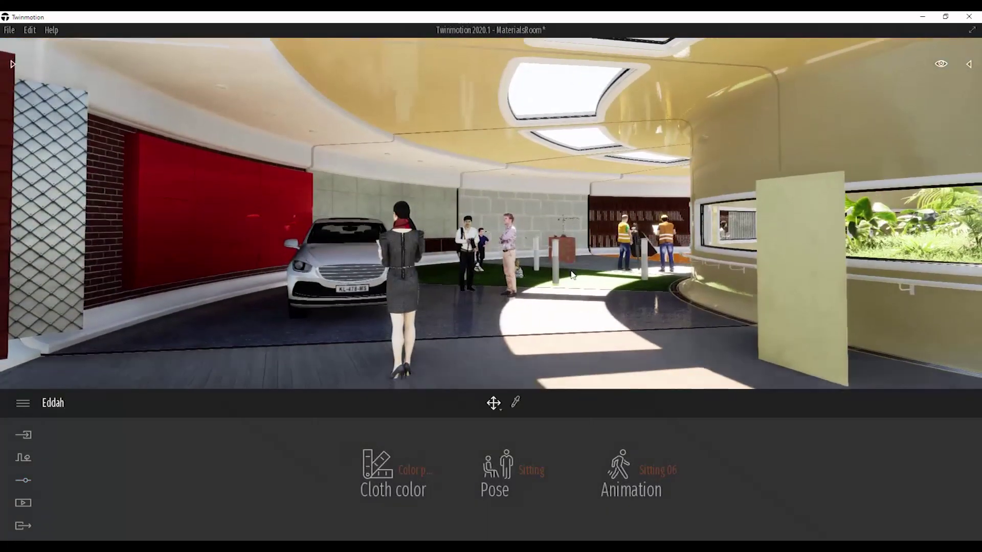
pyautogui.moveTo(571, 271); pyautogui.dragTo(566, 282, button='middle')
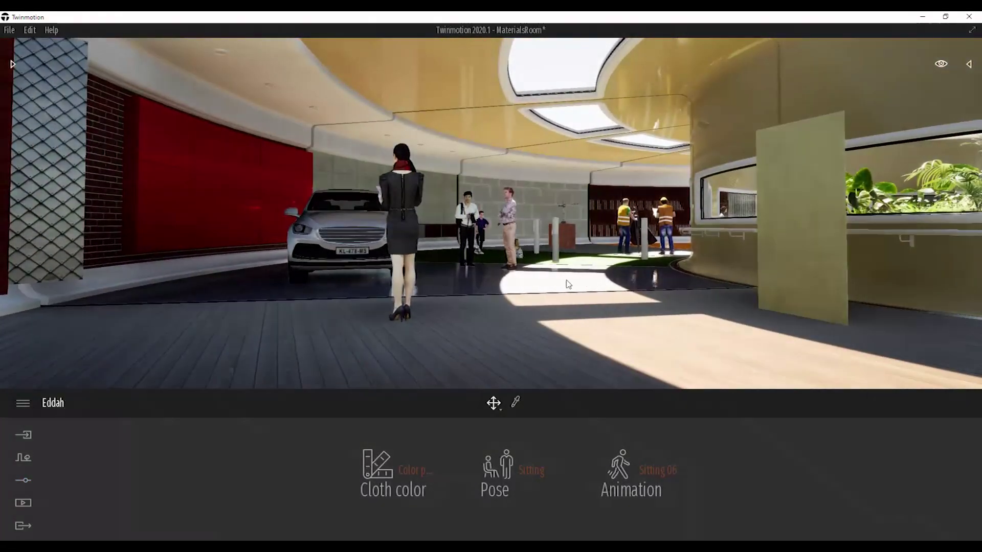
pyautogui.scroll(5, 572, 284)
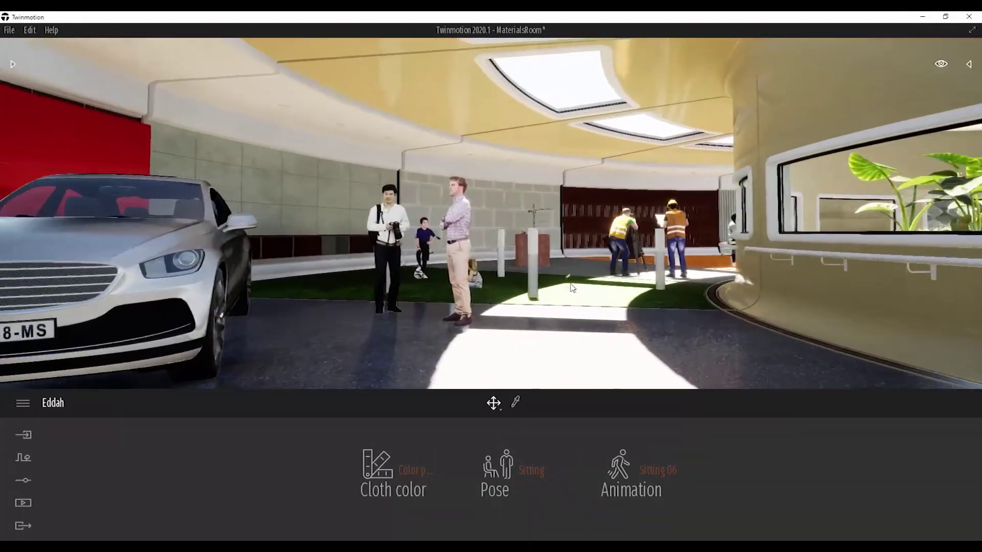
pyautogui.moveTo(572, 288); pyautogui.dragTo(562, 286, button='right')
pyautogui.press('w')
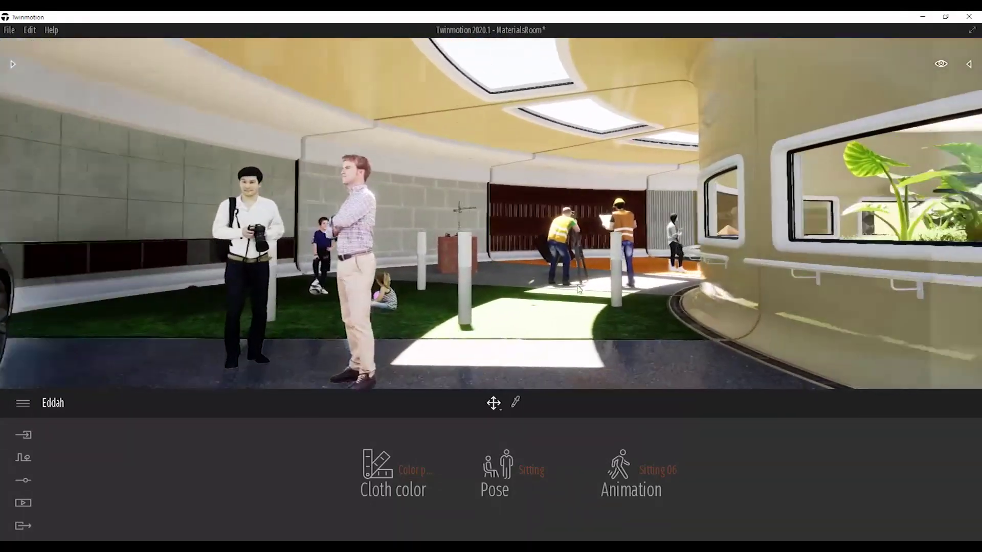
pyautogui.moveTo(180, 125); pyautogui.dragTo(210, 133, button='right')
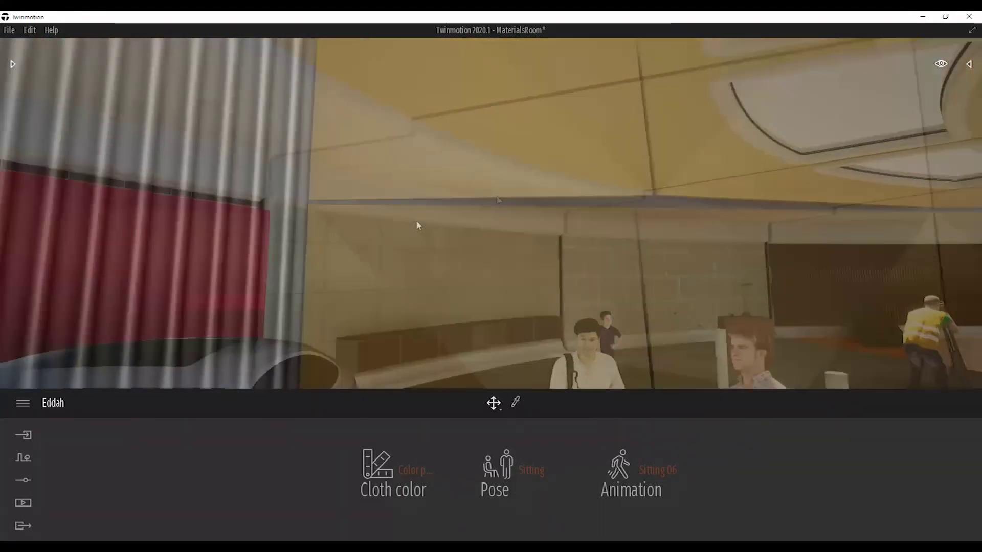
pyautogui.scroll(-5, 418, 224)
pyautogui.moveTo(419, 223); pyautogui.dragTo(422, 222, button='right')
pyautogui.press('s')
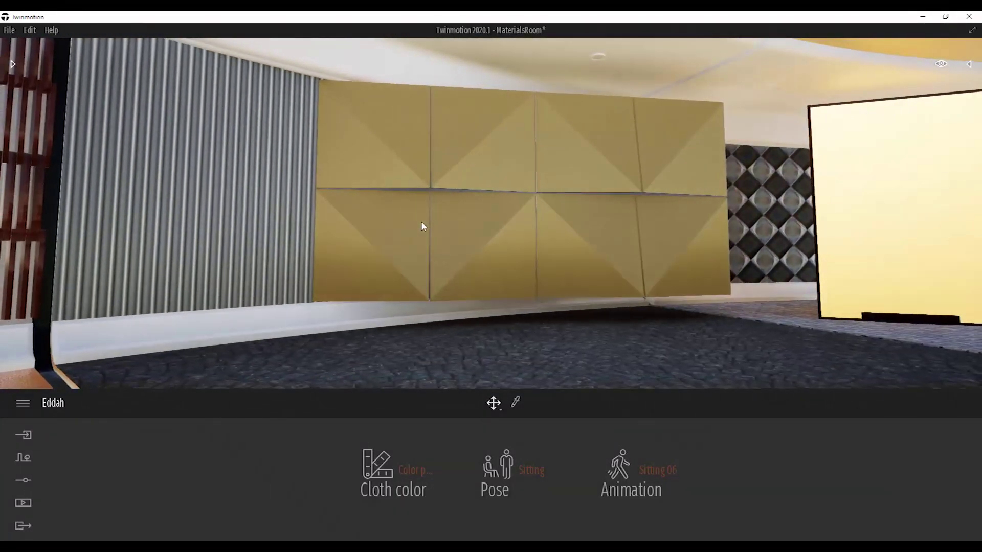
# Examine the corrugated and slatted walls, the block wall and the glossy orange floor around the MaterialsRoom.
pyautogui.moveTo(487, 189); pyautogui.dragTo(523, 199, button='right')
pyautogui.press('s')
pyautogui.press('Left')
pyautogui.press('Left')
pyautogui.press('Left')
pyautogui.press('Left')
pyautogui.press('Left')
pyautogui.press('Left')
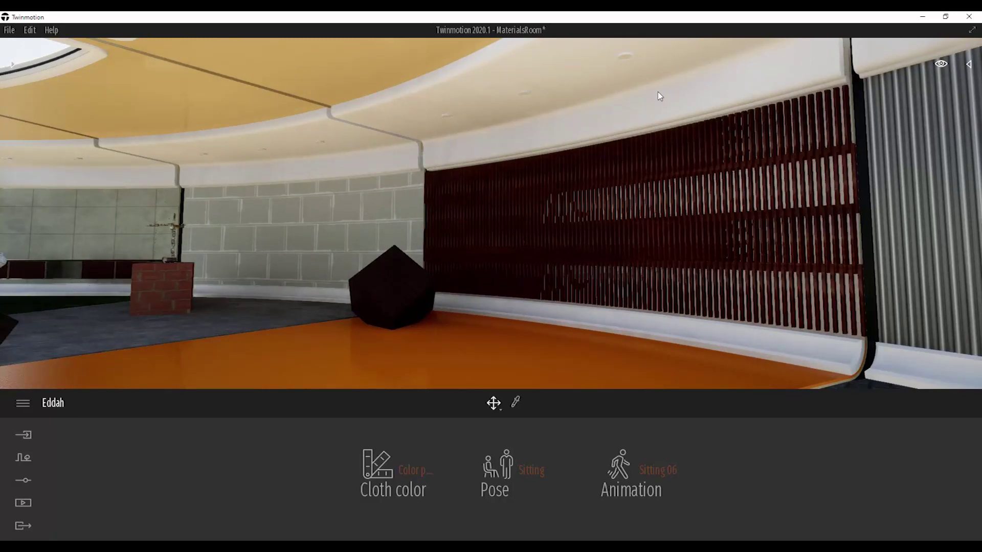
pyautogui.press('Left')
pyautogui.press('Left')
pyautogui.press('Left')
pyautogui.press('Left')
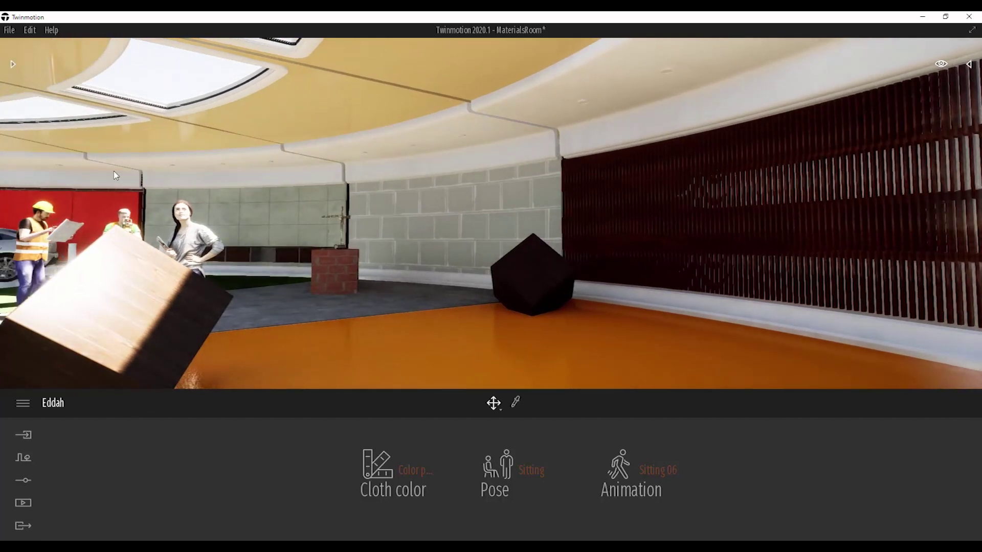
pyautogui.keyDown('shift'); pyautogui.moveTo(723, 88); pyautogui.dragTo(478, 143, button='middle'); pyautogui.keyUp('shift')
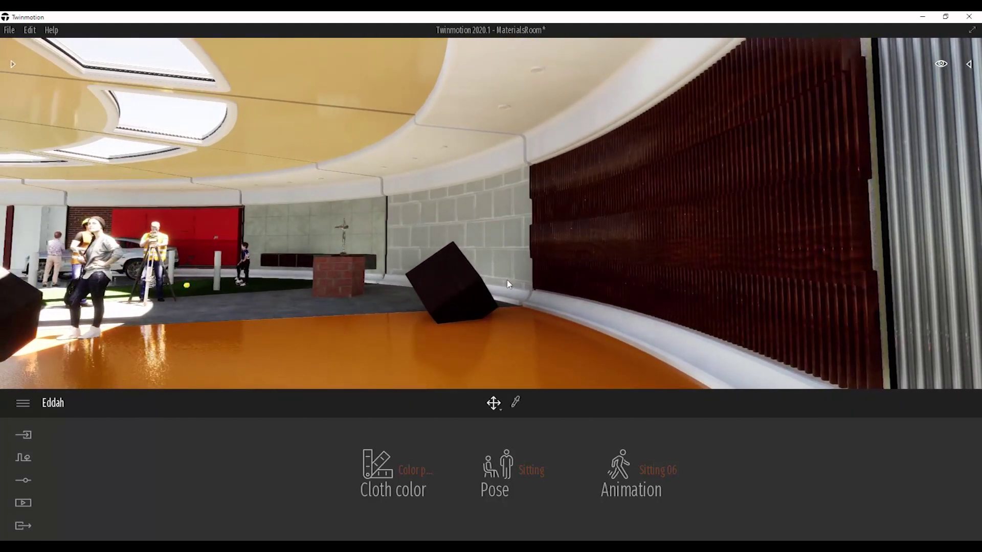
pyautogui.moveTo(521, 219); pyautogui.dragTo(463, 134)
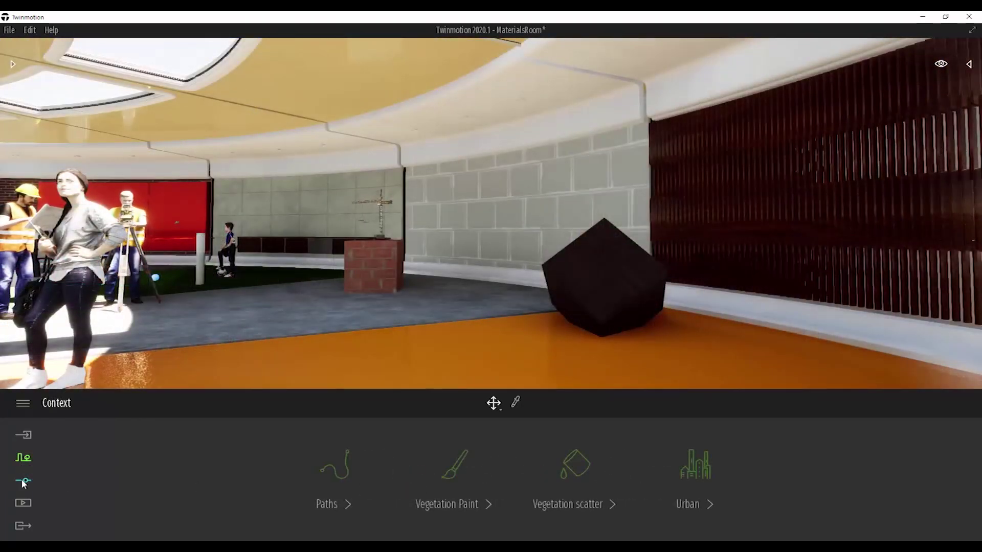
# Open the scene's Lighting settings and examine the effect of global illumination (GI) on the block wall and the brick plinth.
pyautogui.click(24, 482)
pyautogui.click(558, 476)
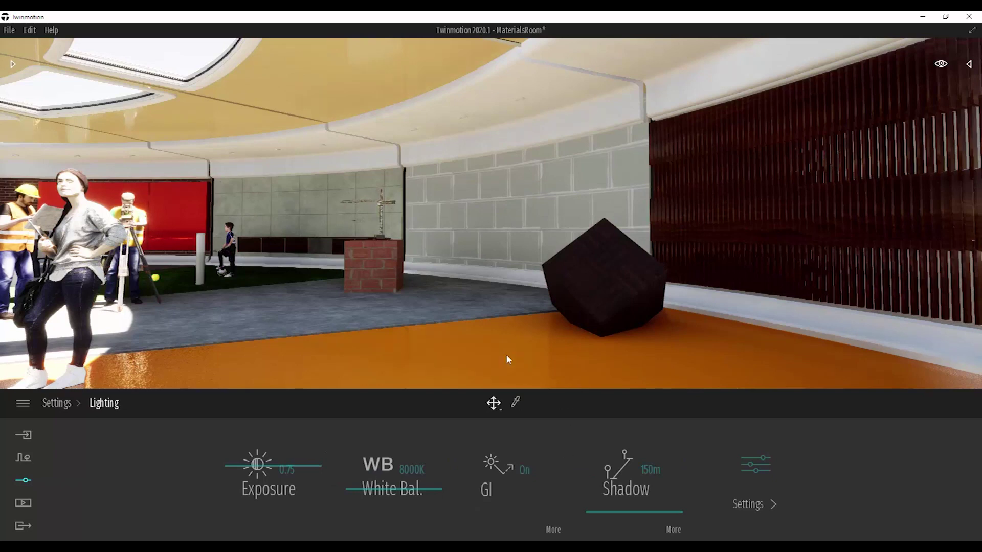
pyautogui.press('w')
pyautogui.moveTo(507, 355); pyautogui.dragTo(506, 323, button='right')
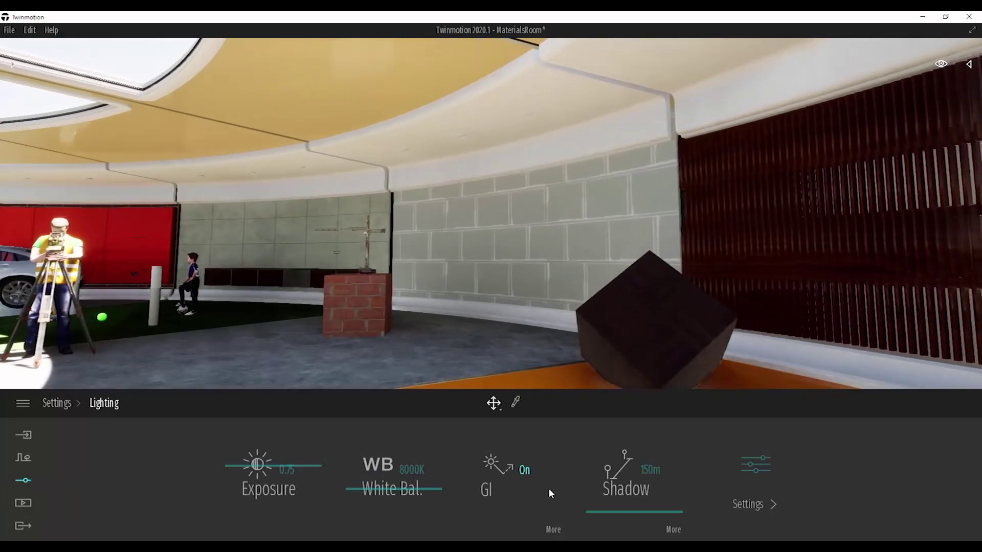
pyautogui.click(524, 472)
pyautogui.press('w')
pyautogui.moveTo(529, 292); pyautogui.dragTo(460, 225, button='right')
pyautogui.scroll(-5, 353, 269)
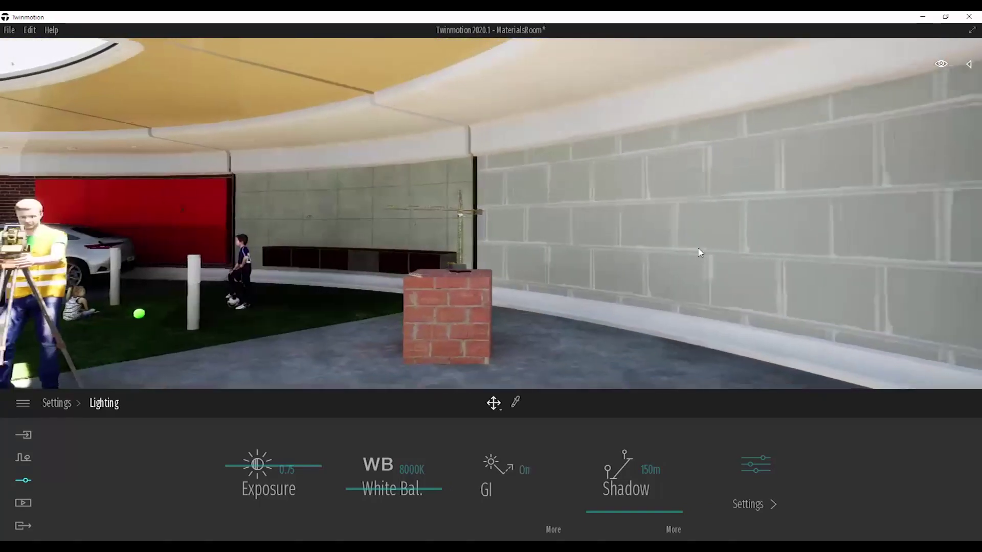
pyautogui.press('w')
pyautogui.moveTo(701, 252); pyautogui.dragTo(616, 171, button='right')
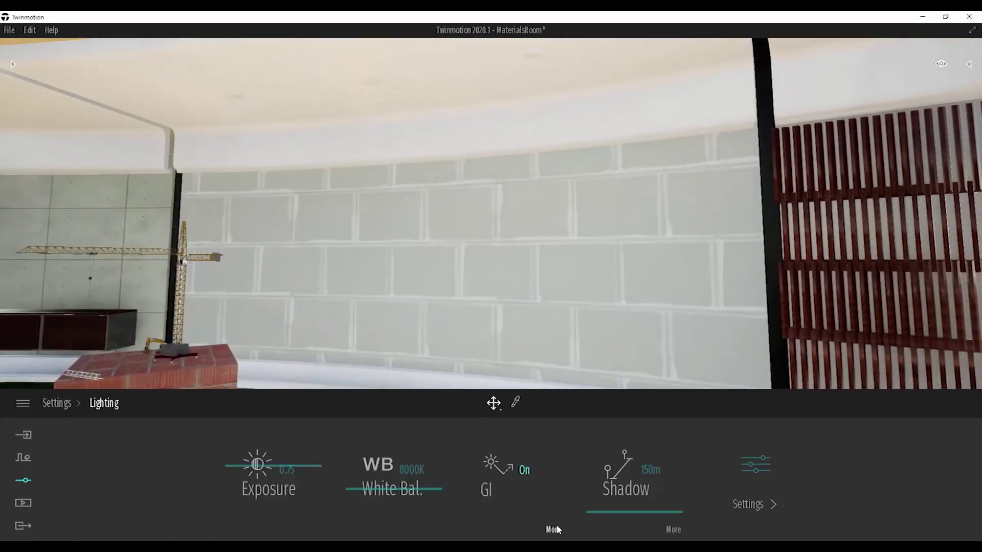
# Open the detailed GI settings and try a reduced GI intensity of 0.24 with the plinth and surveyors in view.
pyautogui.click(553, 528)
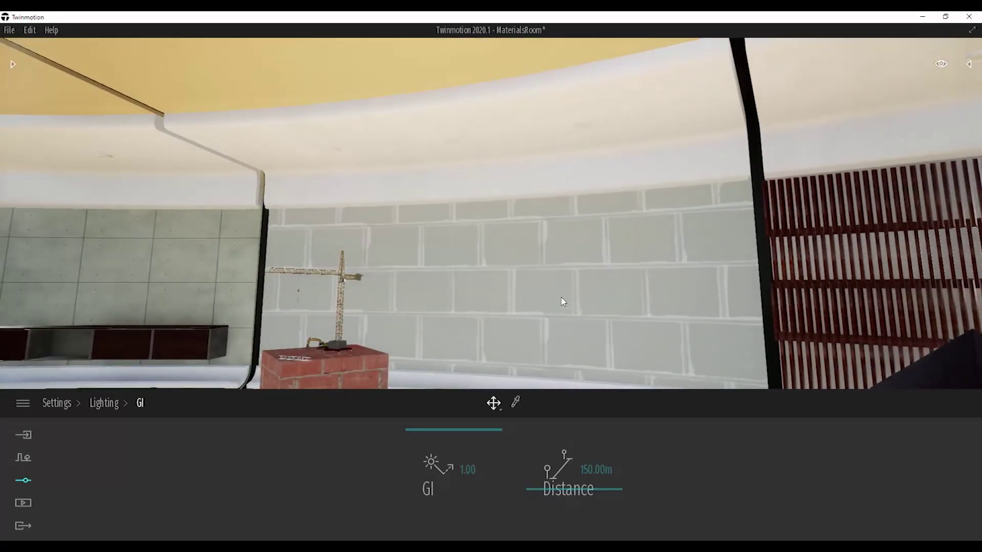
pyautogui.moveTo(561, 298); pyautogui.dragTo(552, 314, button='right')
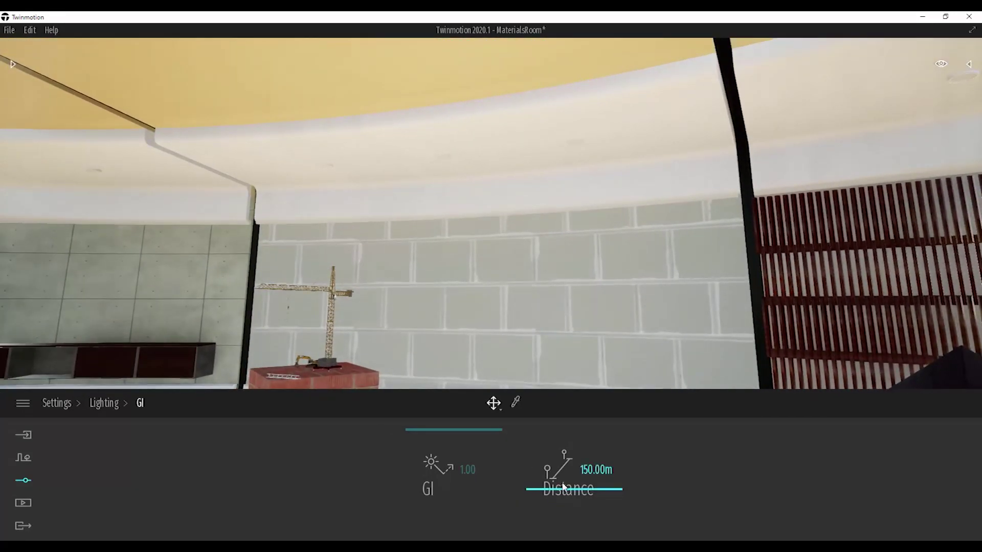
pyautogui.moveTo(703, 323); pyautogui.dragTo(558, 386, button='right')
pyautogui.moveTo(591, 287); pyautogui.dragTo(583, 289, button='right')
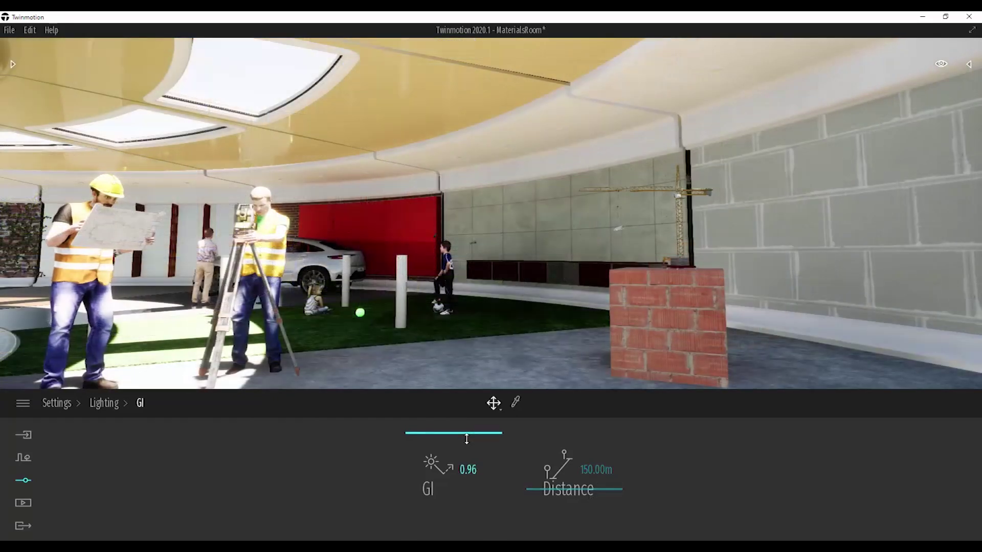
pyautogui.moveTo(464, 431); pyautogui.dragTo(468, 448)
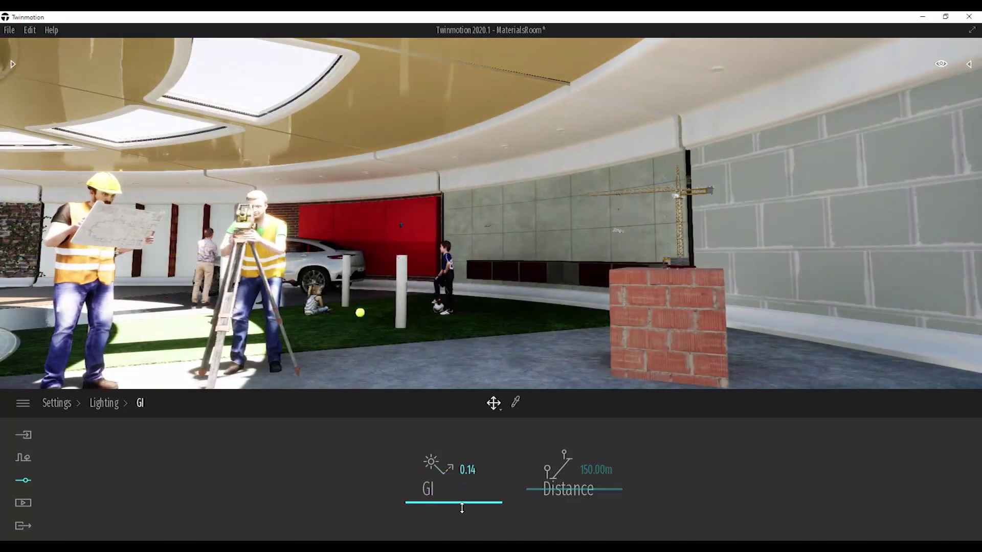
pyautogui.moveTo(461, 516); pyautogui.dragTo(462, 504)
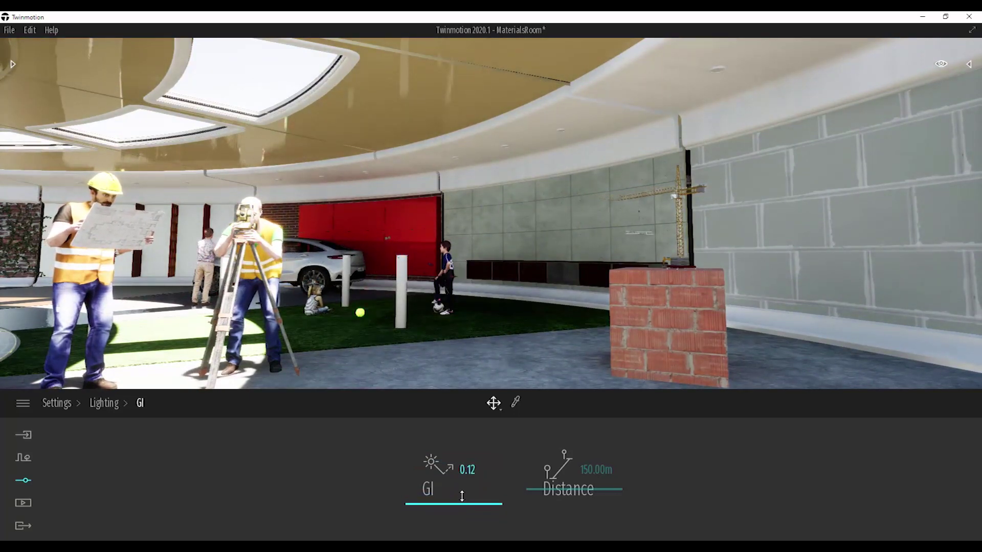
pyautogui.moveTo(462, 496); pyautogui.dragTo(461, 482)
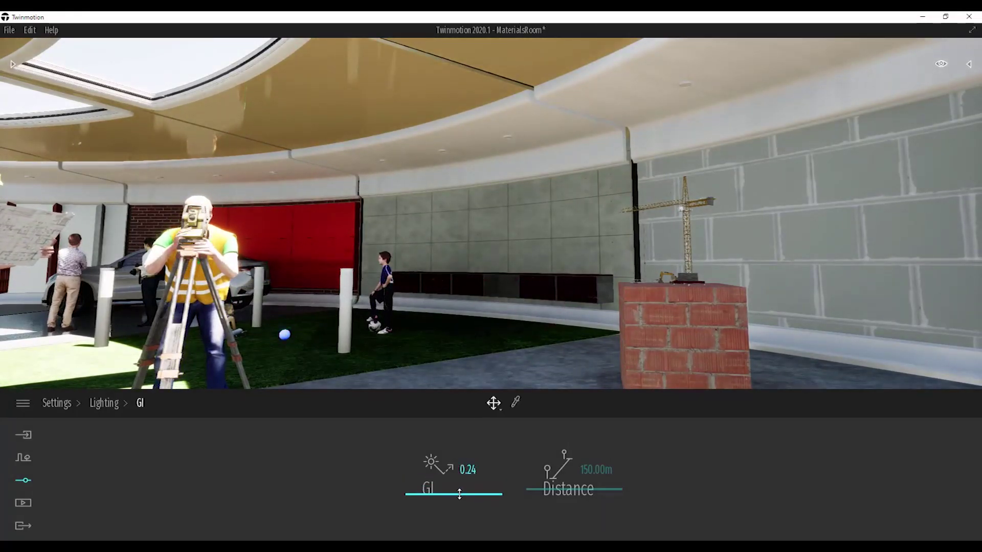
# Tour the room from the brick plinth past the car and the curved windowed wall to examine its global illumination.
pyautogui.press('s')
pyautogui.press('d')
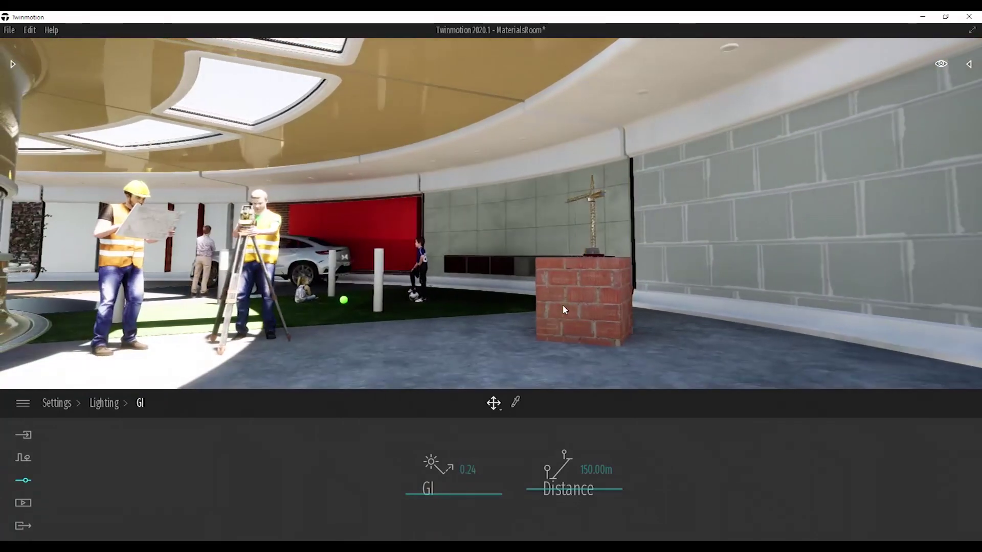
pyautogui.press('a')
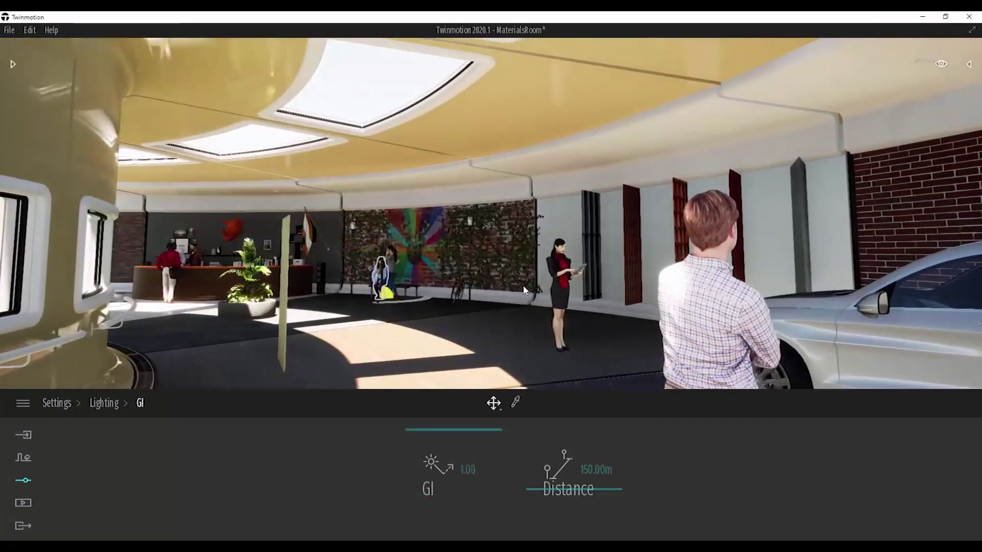
pyautogui.press('s')
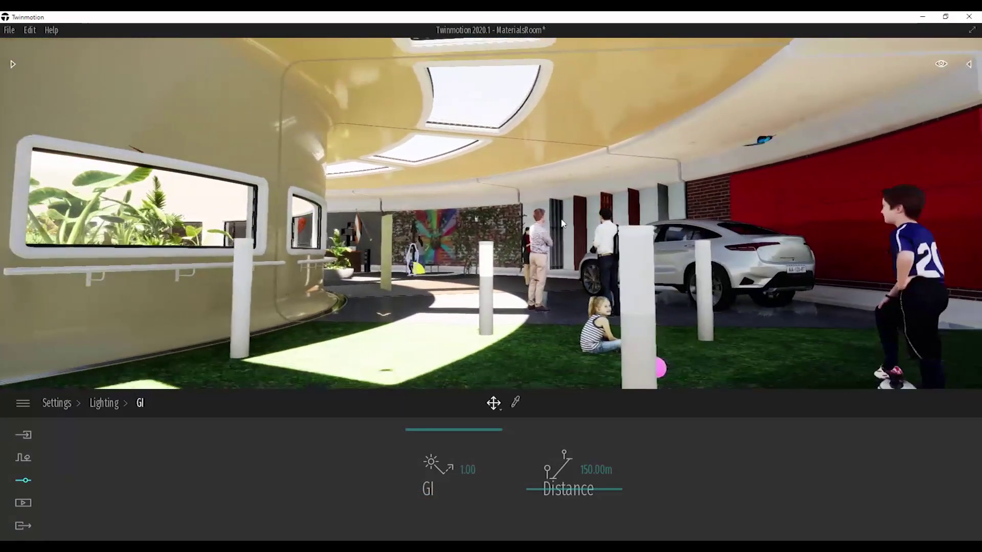
pyautogui.press('w')
pyautogui.moveTo(554, 218); pyautogui.dragTo(419, 223, button='right')
pyautogui.press('a')
pyautogui.press('s')
pyautogui.press('w')
pyautogui.press('a')
pyautogui.press('s')
pyautogui.press('a')
pyautogui.press('w')
pyautogui.press('a')
pyautogui.press('w')
pyautogui.press('w')
pyautogui.press('w')
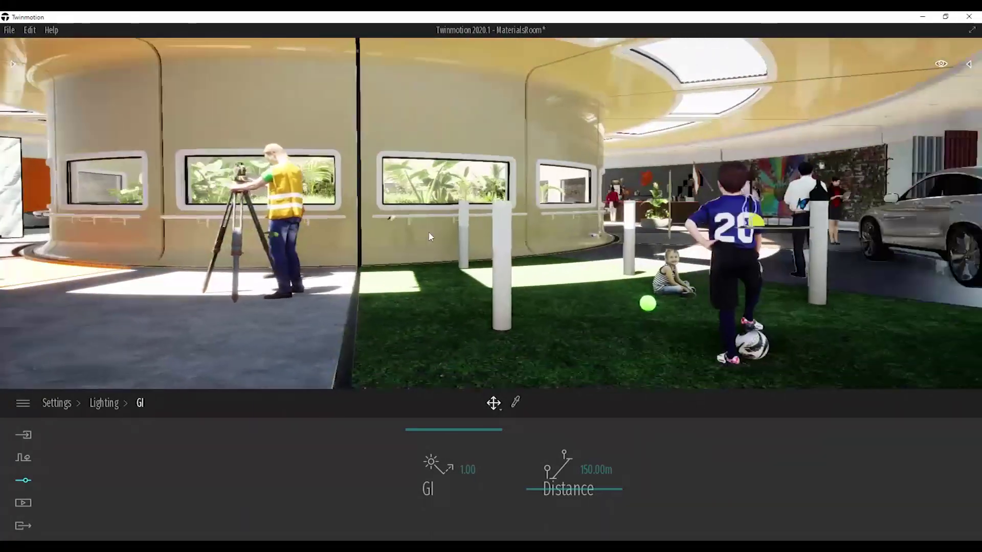
# Move on to the reception area and examine the planter's palm, leaves and flowers up close from several sides.
pyautogui.press('w')
pyautogui.press('Right')
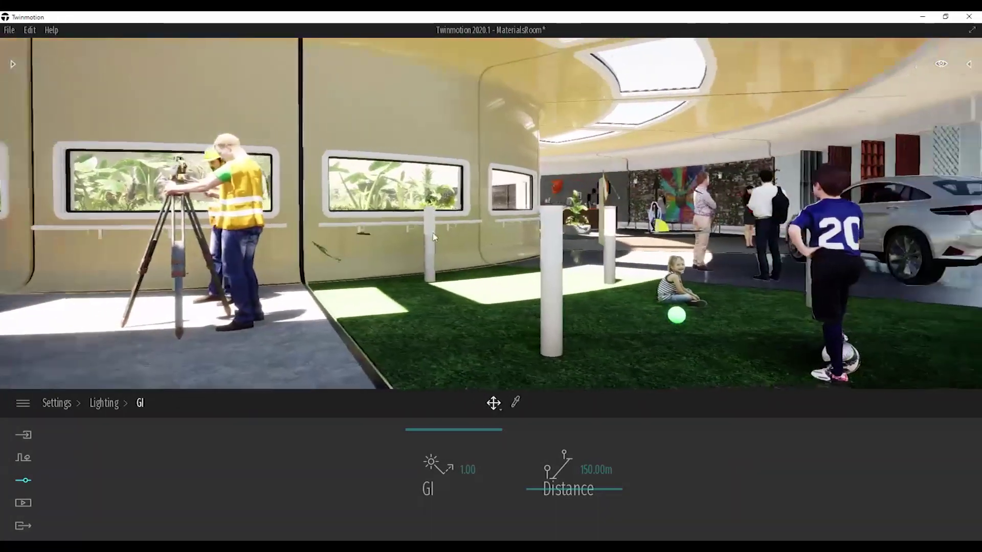
pyautogui.press('a')
pyautogui.moveTo(430, 228); pyautogui.dragTo(427, 237, button='right')
pyautogui.press('s')
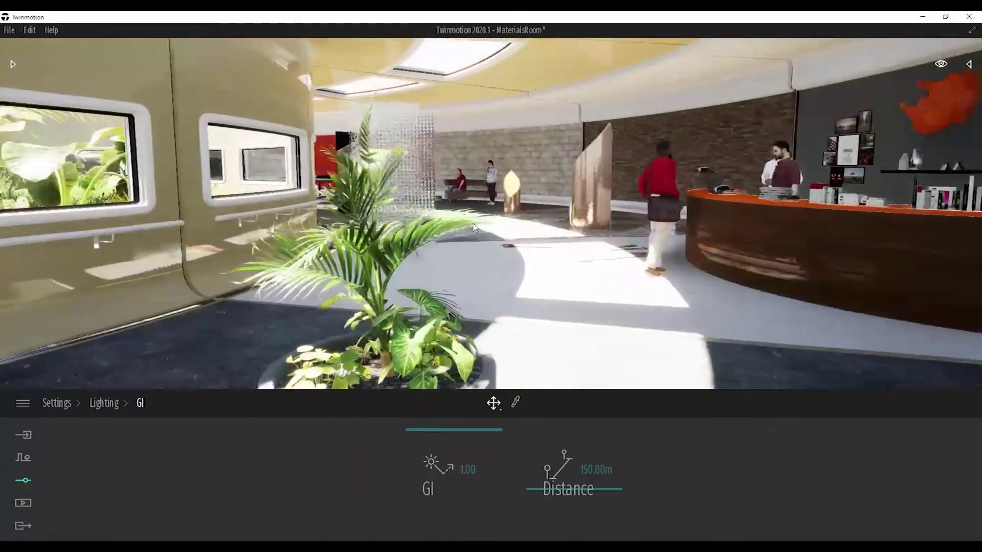
pyautogui.press('w')
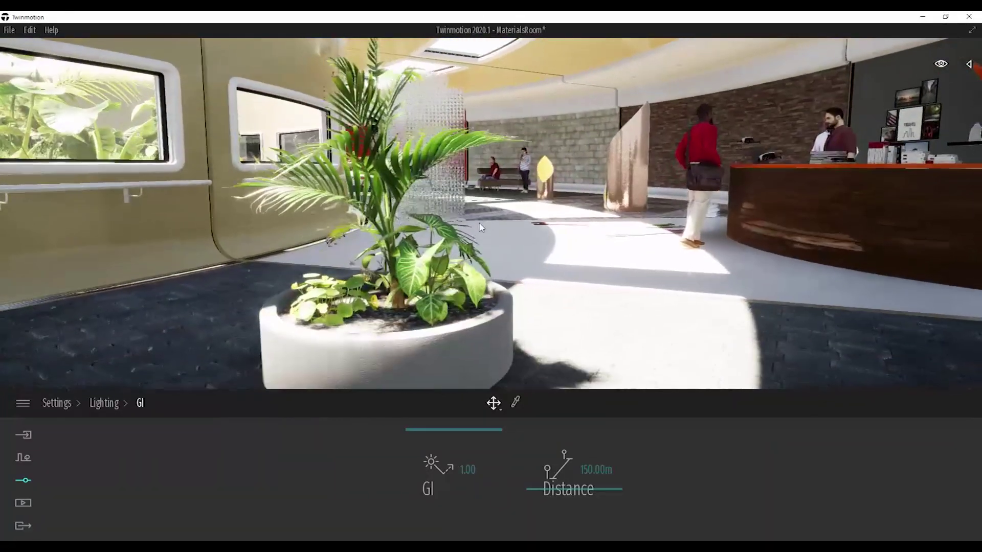
pyautogui.press('w')
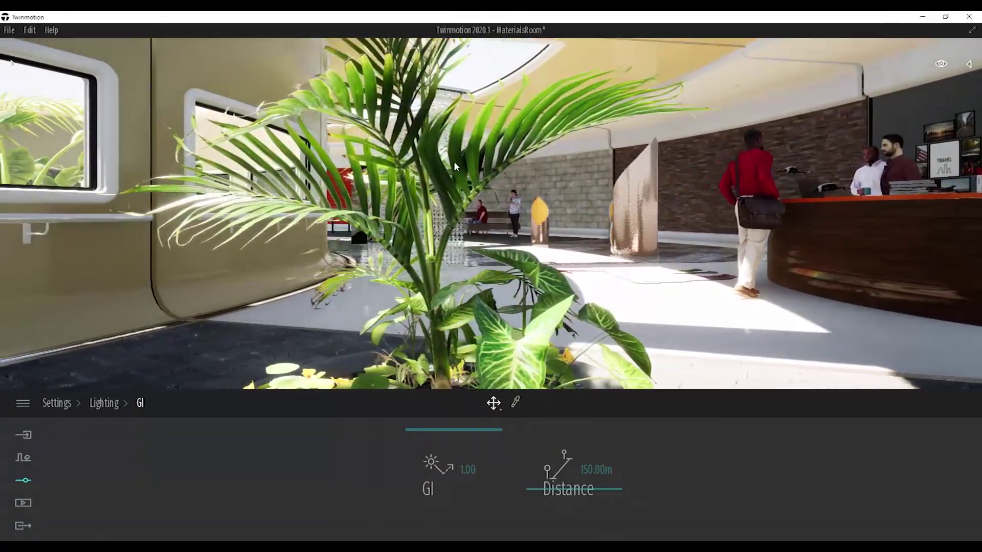
pyautogui.press('w')
pyautogui.moveTo(495, 192); pyautogui.dragTo(306, 177, button='right')
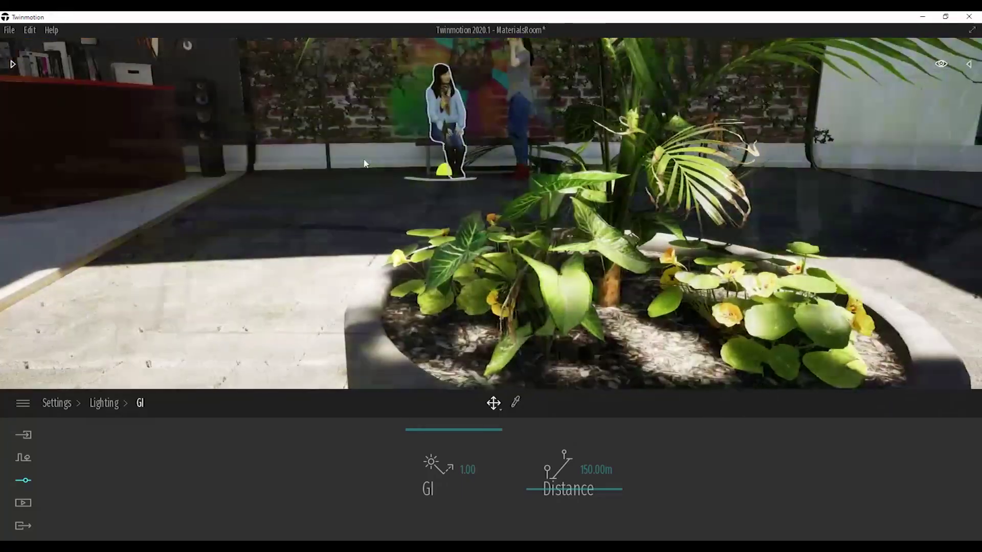
pyautogui.press('w')
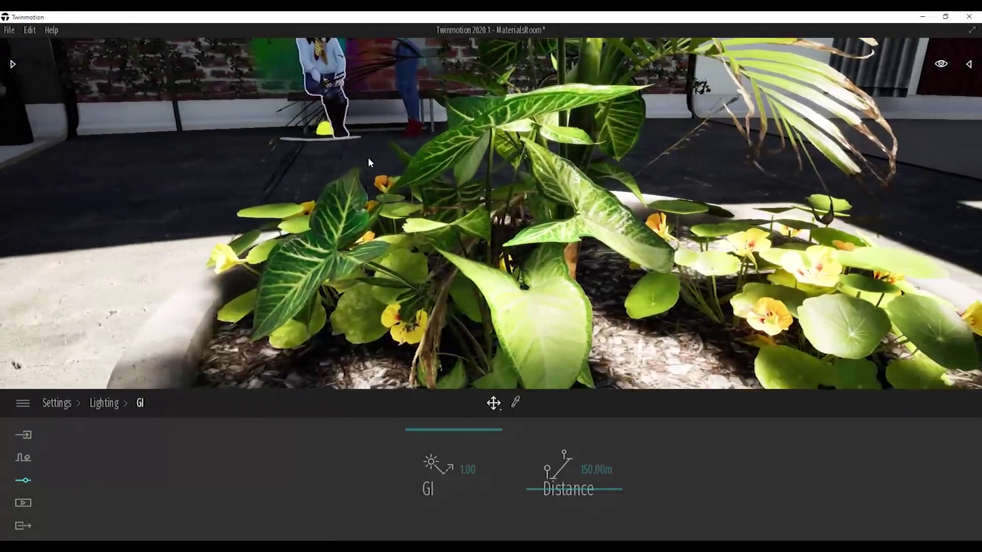
pyautogui.press('s')
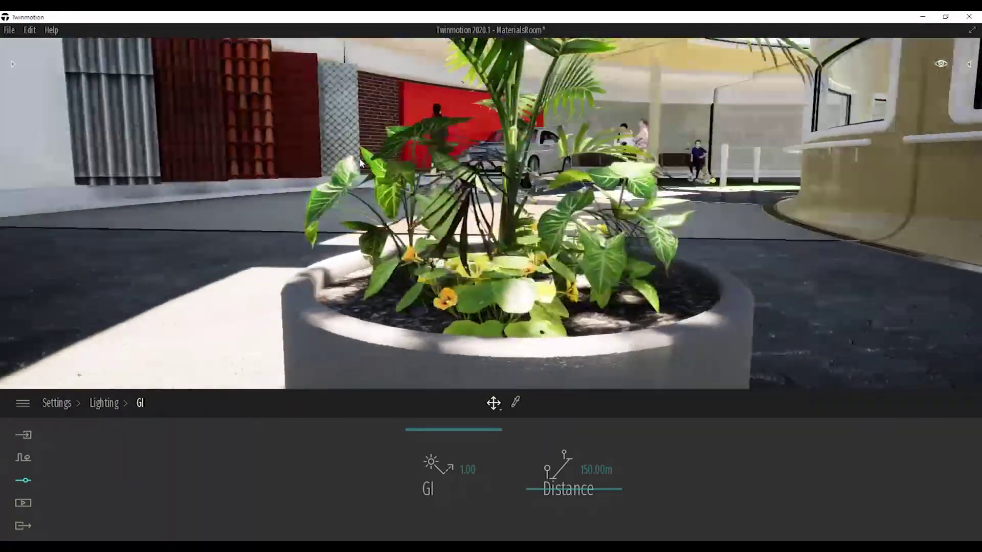
pyautogui.press('d')
pyautogui.moveTo(361, 164)
pyautogui.mouseDown(button='right')
pyautogui.moveTo(317, 161)
pyautogui.moveTo(365, 160)
pyautogui.mouseUp(button='right')
pyautogui.press('a')
pyautogui.press('w')
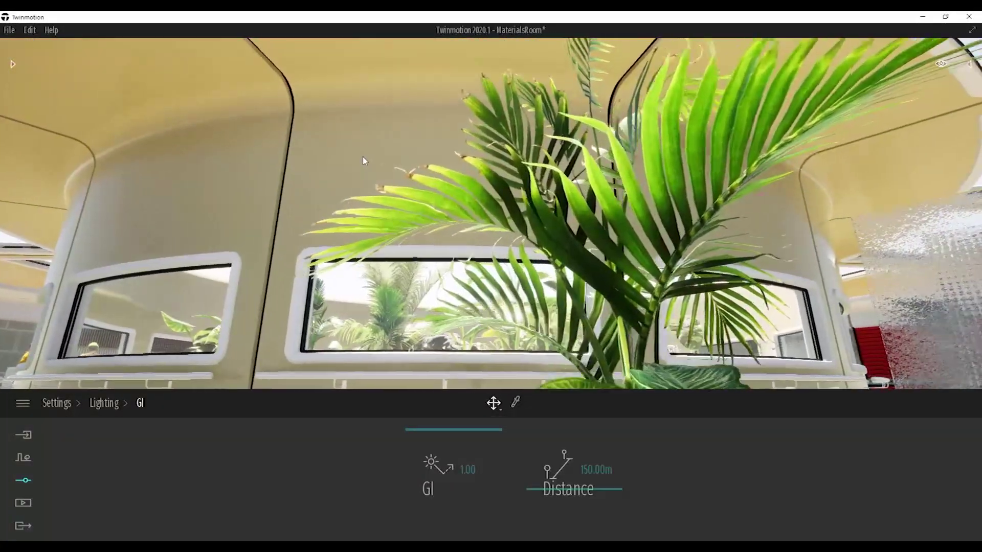
# Look through the curved wall's windows into the central garden, and go inside to examine its tropical plants and grass.
pyautogui.press('s')
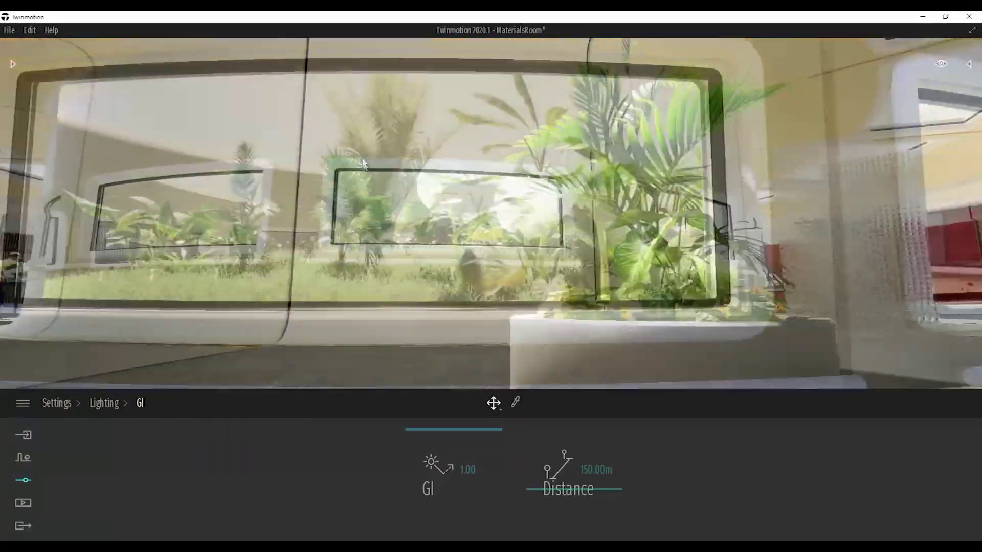
pyautogui.press('s')
pyautogui.press('w')
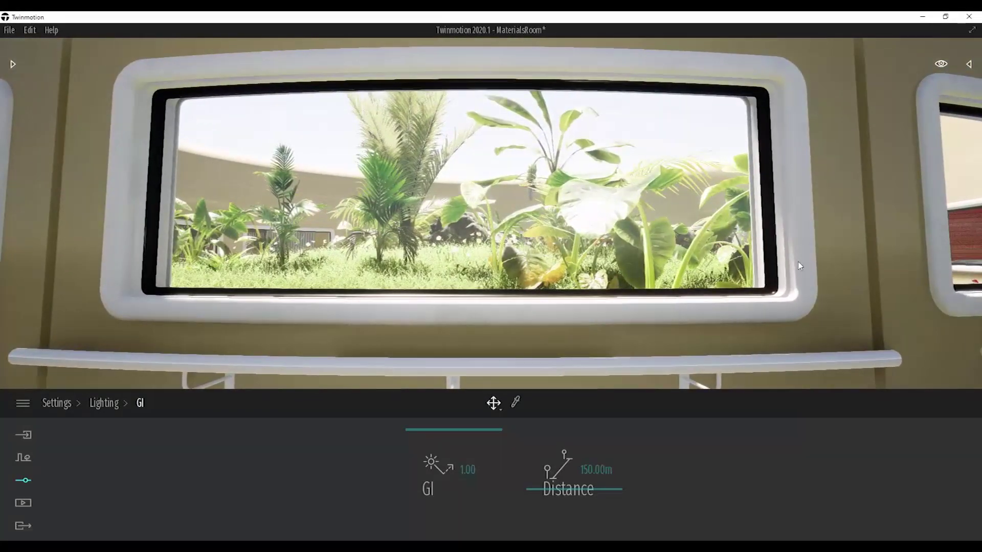
pyautogui.press('s')
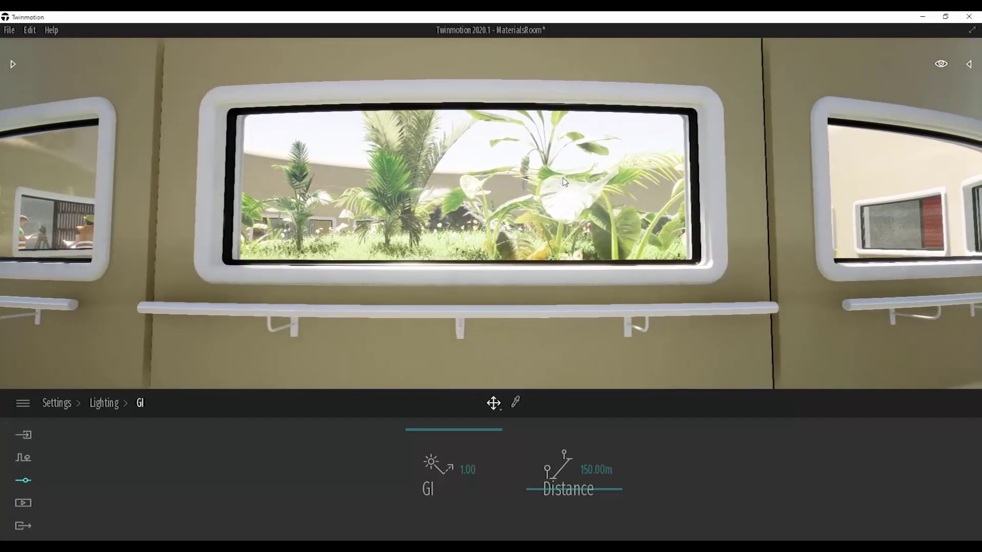
pyautogui.press('w')
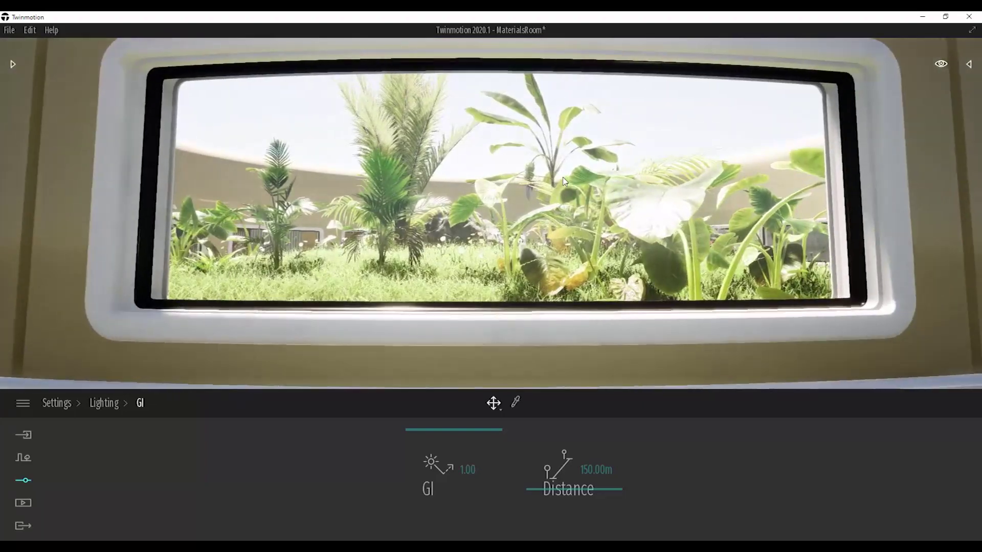
pyautogui.press('w')
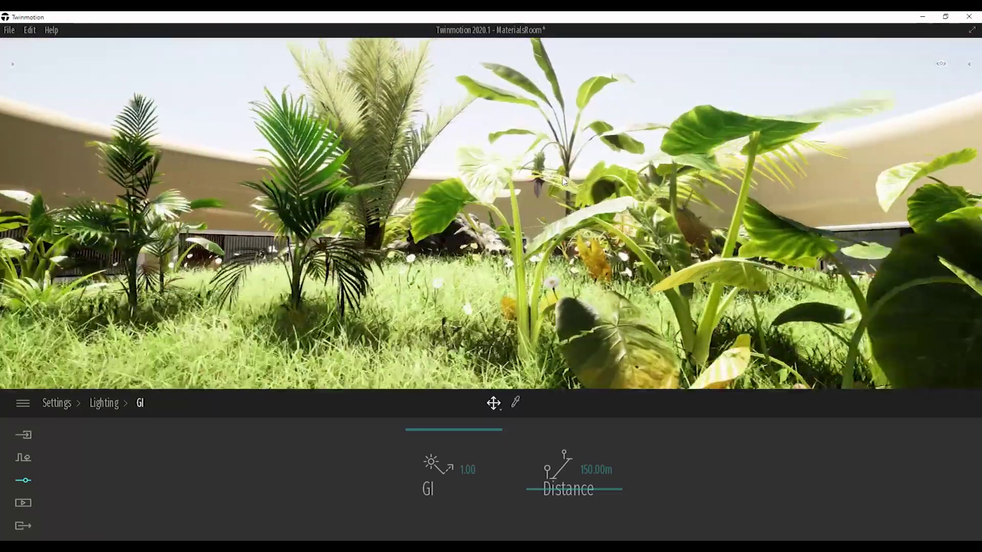
pyautogui.press('w')
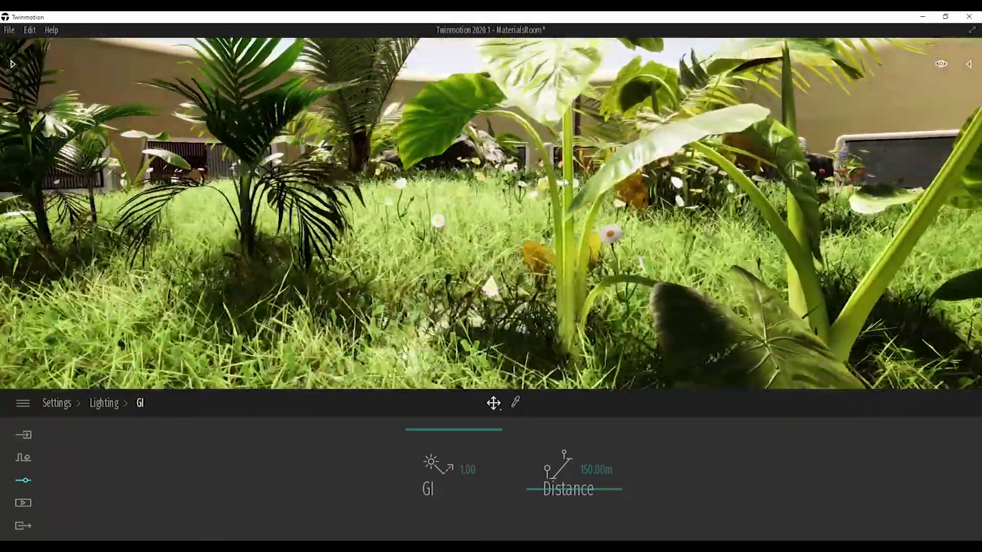
pyautogui.press('w')
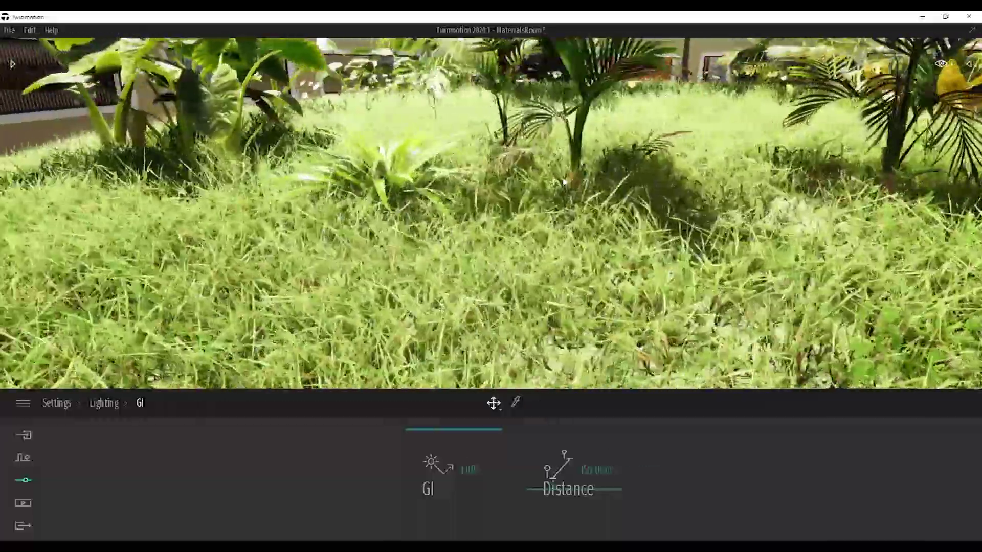
pyautogui.moveTo(564, 183); pyautogui.dragTo(487, 118, button='right')
pyautogui.press('s')
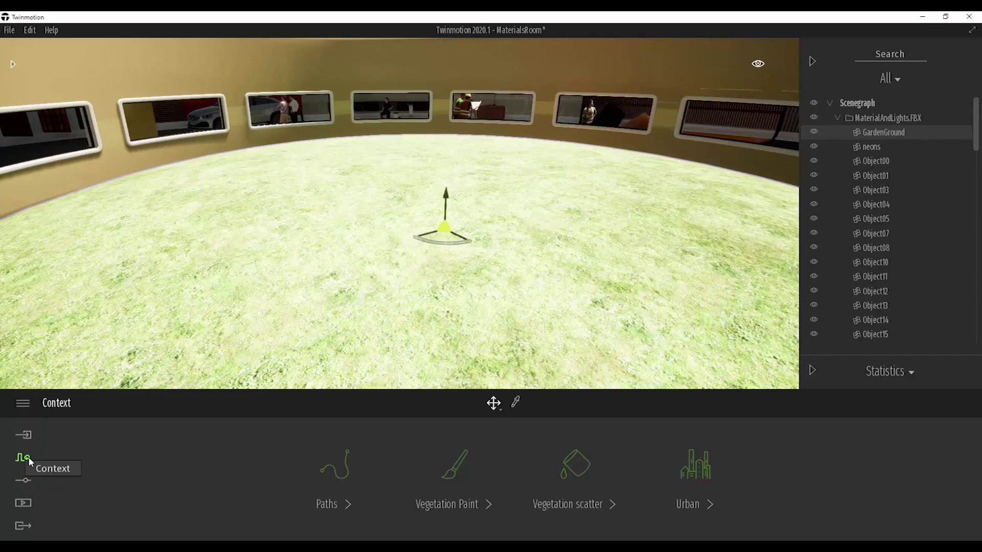
# Start a vegetation scatter, browse the Grass and flowers library, and add Long grass 01 as the model to scatter.
pyautogui.click(580, 472)
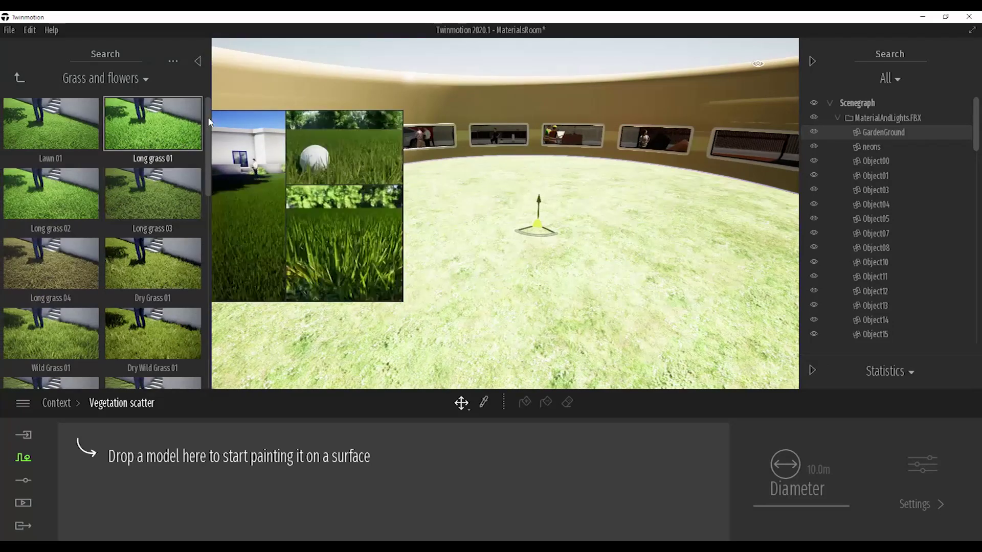
pyautogui.scroll(-2, 202, 198)
pyautogui.scroll(-6, 200, 235)
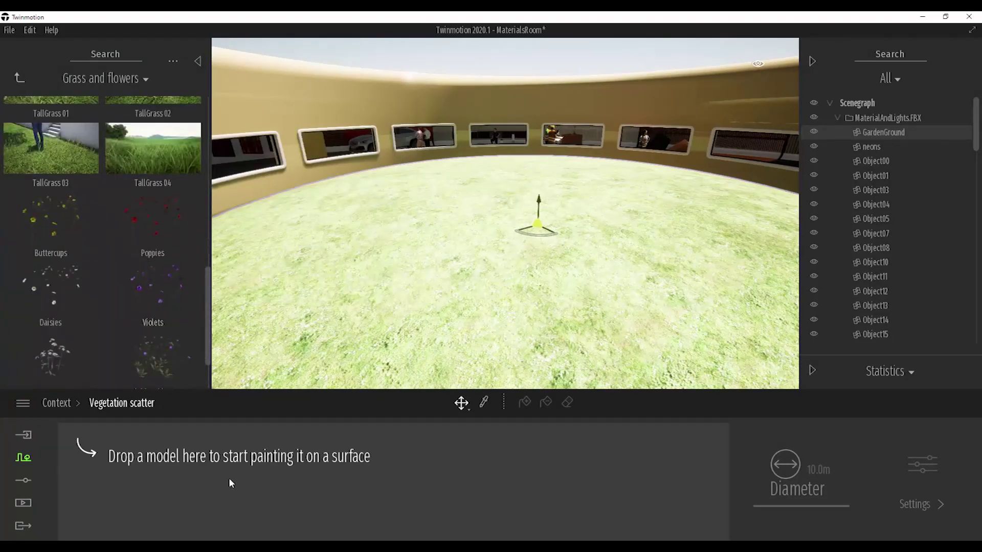
pyautogui.scroll(7, 153, 205)
pyautogui.moveTo(153, 116); pyautogui.dragTo(127, 493)
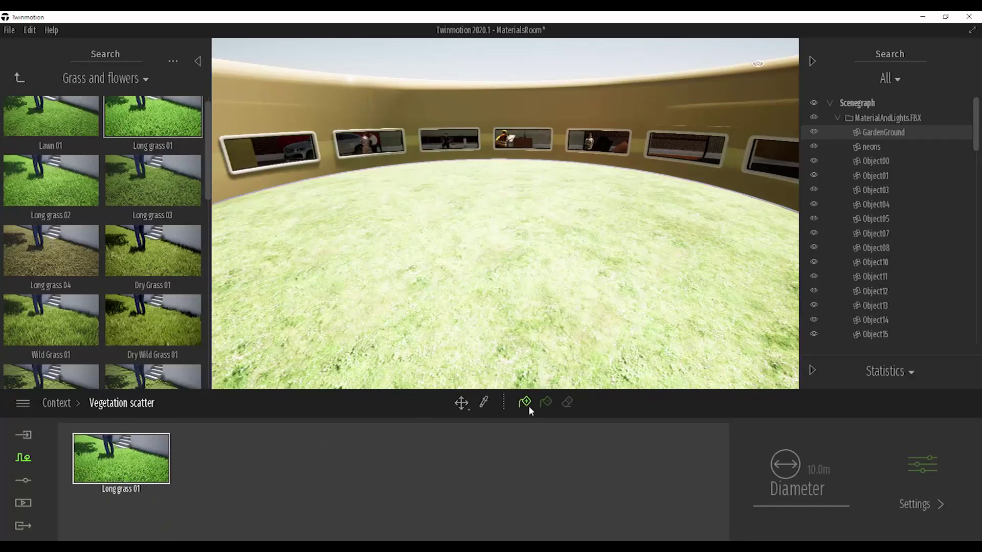
# Scatter the Long grass 01 over the garden's ground surface and look over the result.
pyautogui.click(525, 403)
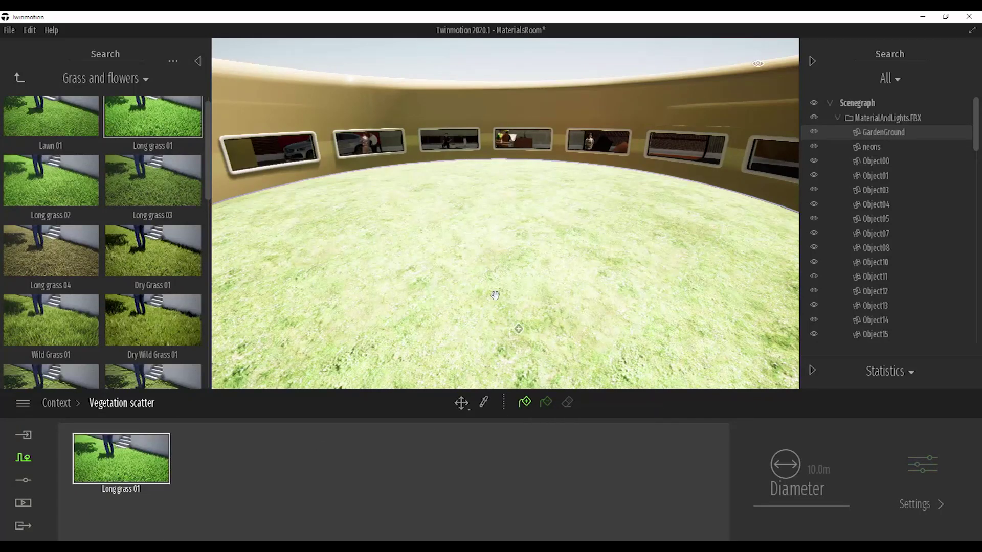
pyautogui.click(490, 247)
pyautogui.moveTo(471, 290); pyautogui.dragTo(470, 289, button='right')
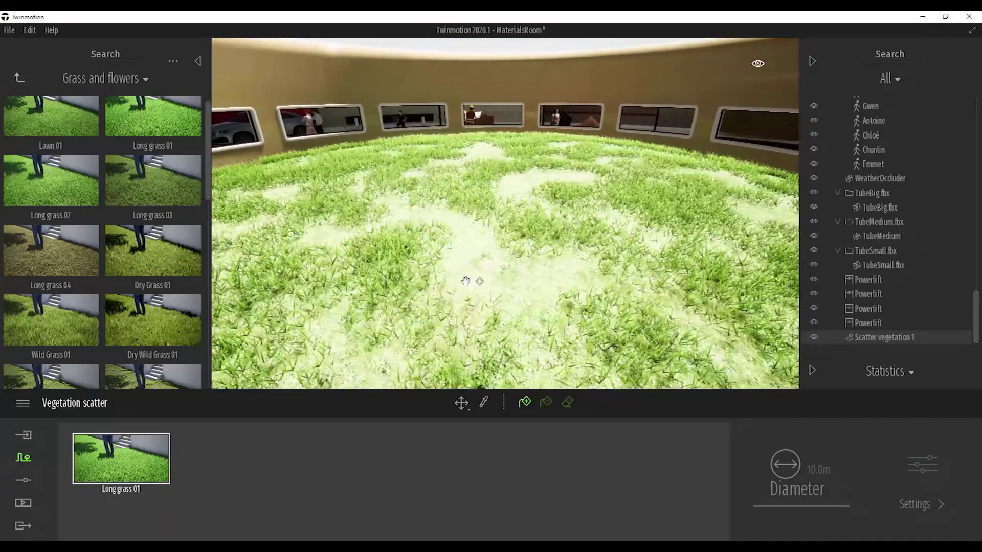
# Scatter more Long grass 01 over the garden ground to fill in its bare patches.
pyautogui.click(466, 281)
pyautogui.click(476, 262)
pyautogui.click(475, 263)
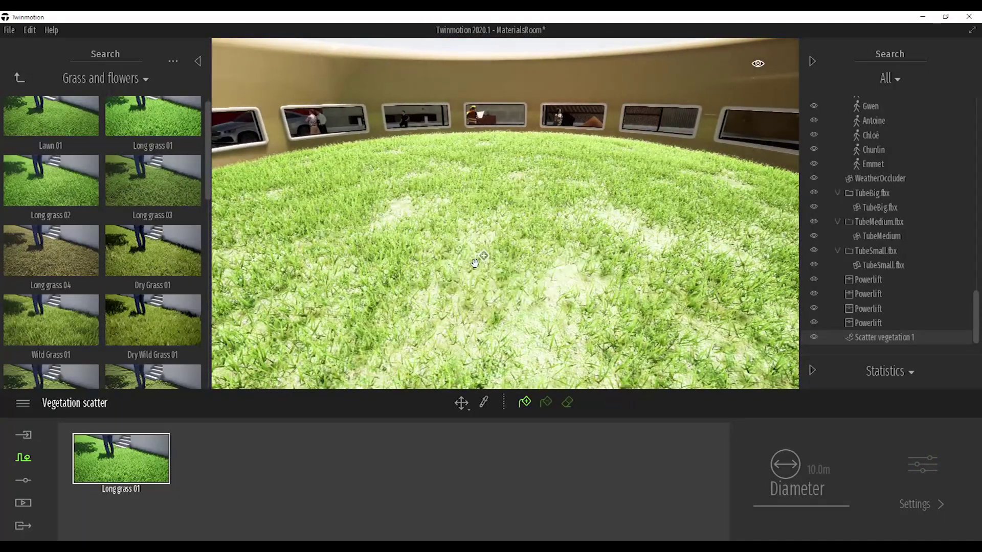
pyautogui.moveTo(474, 263); pyautogui.dragTo(475, 264)
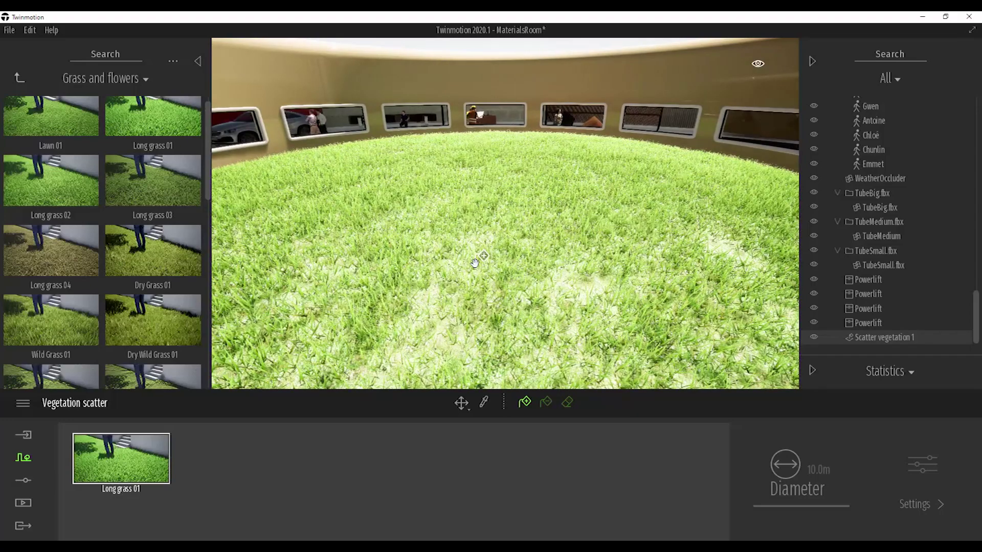
pyautogui.click(475, 262)
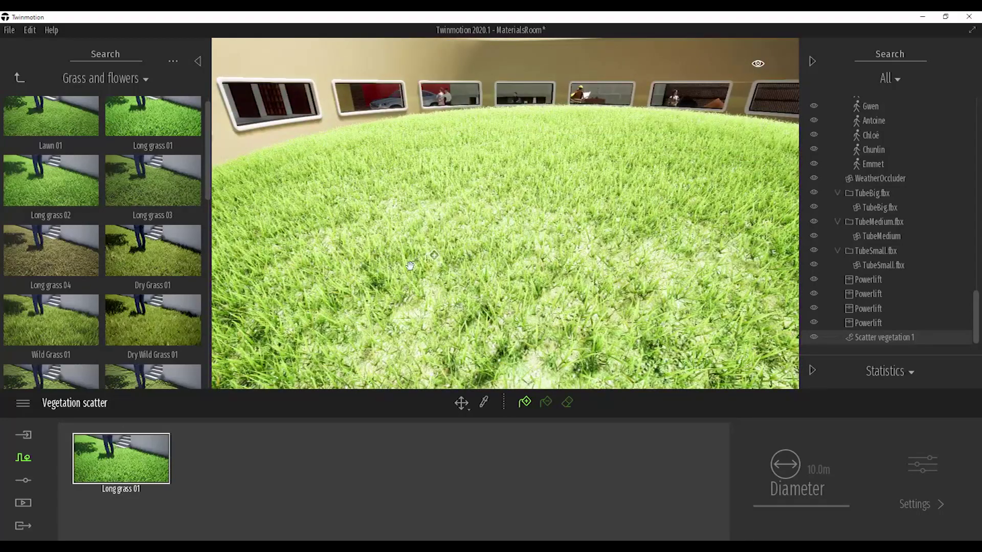
pyautogui.moveTo(410, 266); pyautogui.dragTo(401, 261, button='right')
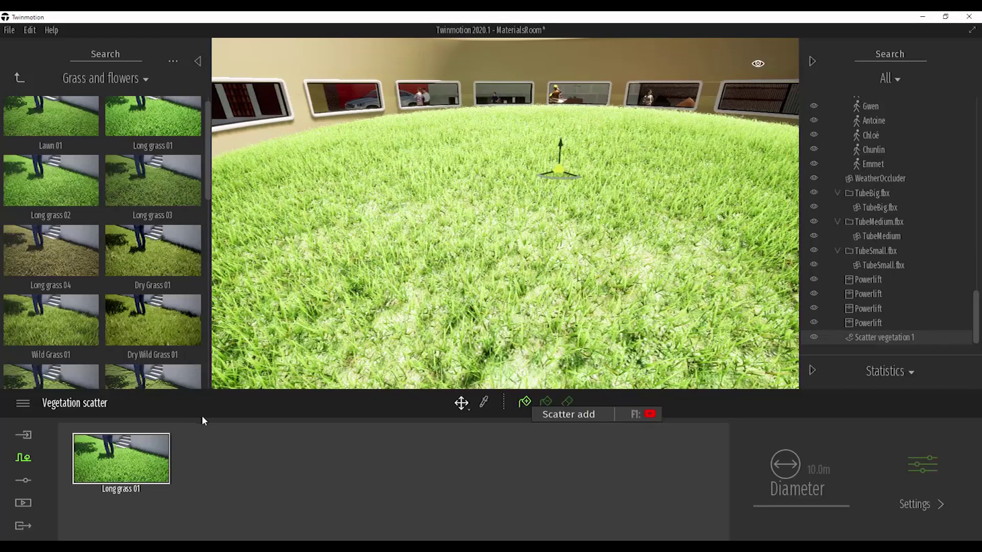
# Try Long grass 01's dryness at 62%, reduce it to 12%, and adjust the stripes setting.
pyautogui.doubleClick(124, 464)
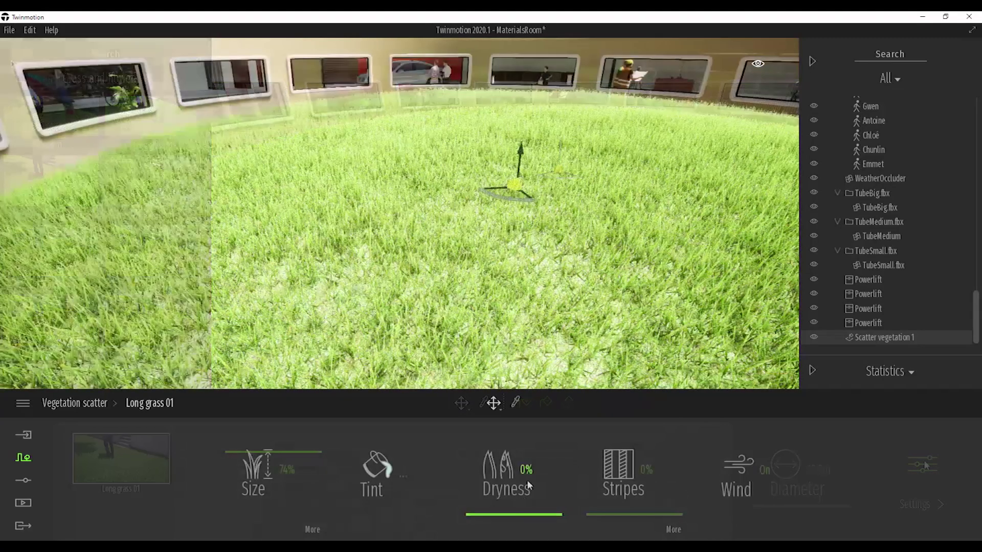
pyautogui.moveTo(516, 497); pyautogui.dragTo(527, 459)
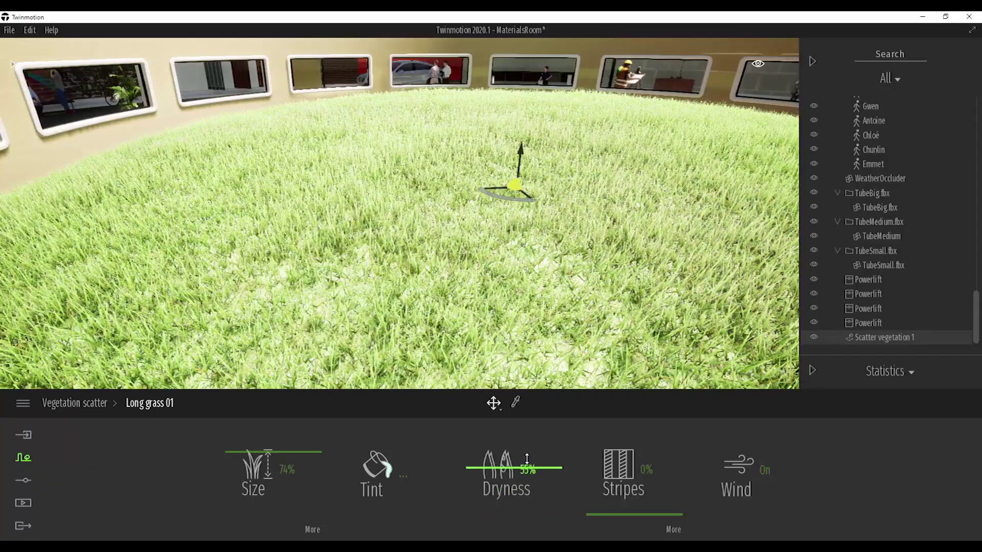
pyautogui.moveTo(592, 195)
pyautogui.mouseDown(button='right')
pyautogui.moveTo(588, 214)
pyautogui.moveTo(580, 205)
pyautogui.moveTo(592, 195)
pyautogui.mouseUp(button='right')
pyautogui.keyDown('shift'); pyautogui.moveTo(591, 195); pyautogui.dragTo(547, 255, button='middle'); pyautogui.keyUp('shift')
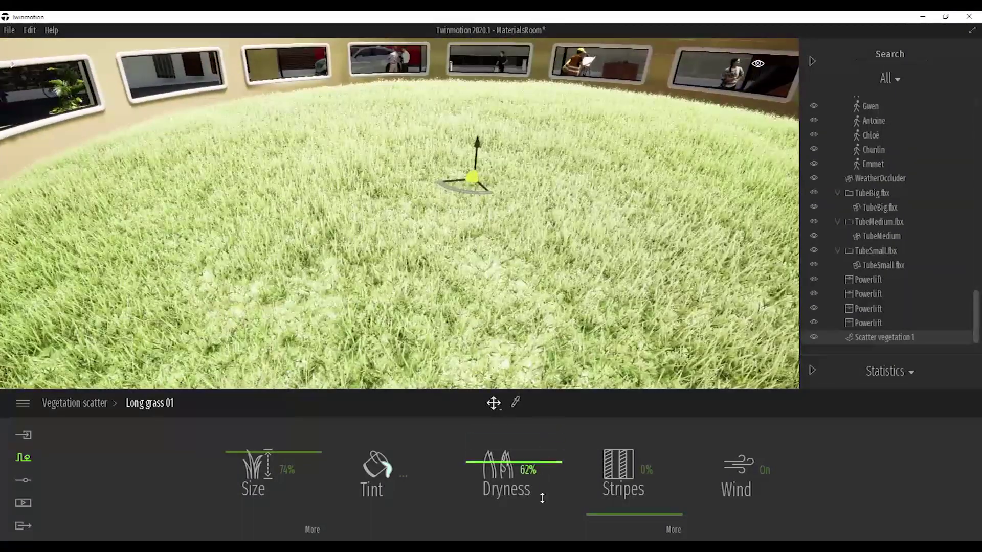
pyautogui.moveTo(542, 499); pyautogui.dragTo(549, 504)
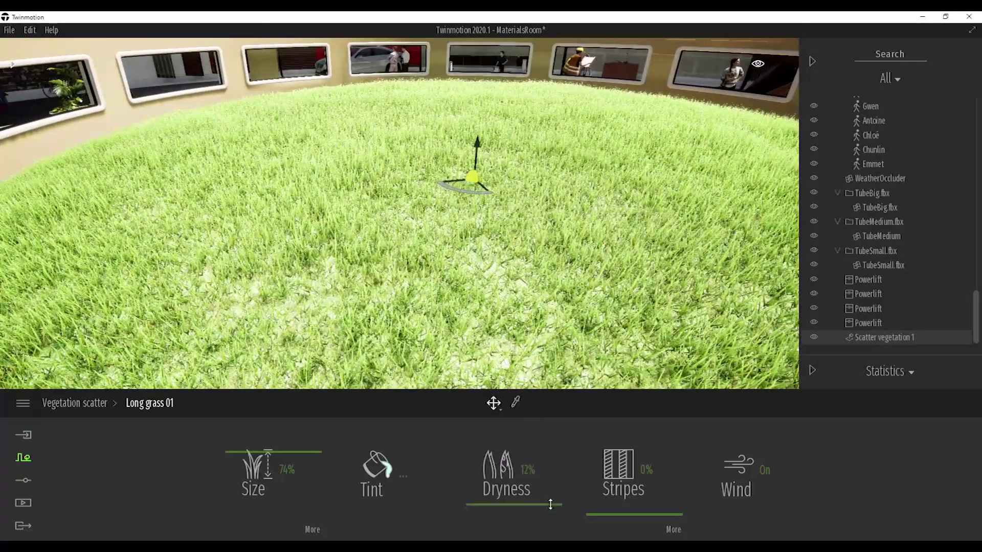
pyautogui.moveTo(625, 444)
pyautogui.mouseDown()
pyautogui.moveTo(624, 412)
pyautogui.moveTo(631, 456)
pyautogui.mouseUp()
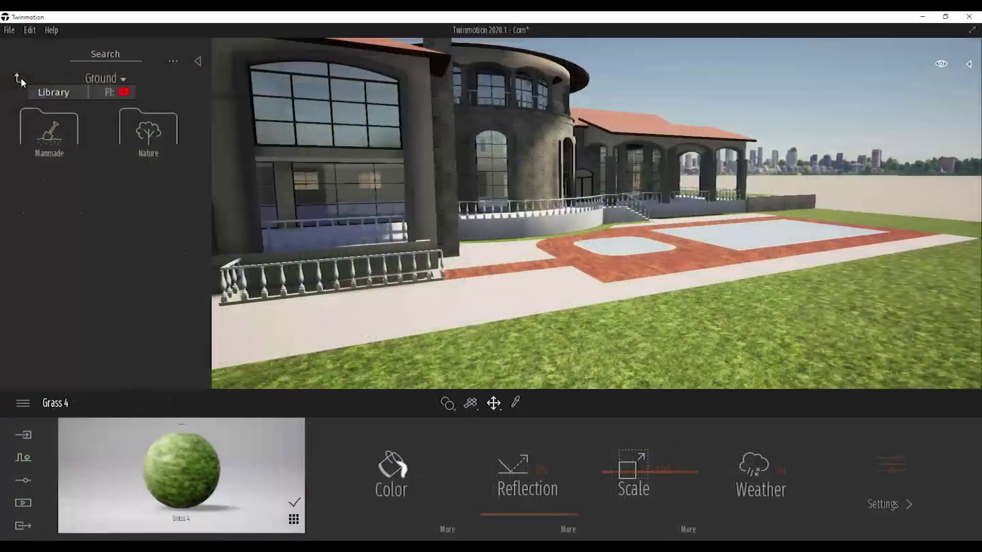
# Start a vegetation paint in the villa scene and add Pecan, Colorado Spruce, Austrian Pine, Mugo Pine, Crape Myrtle and a palm from the Trees library.
pyautogui.click(20, 77)
pyautogui.click(30, 461)
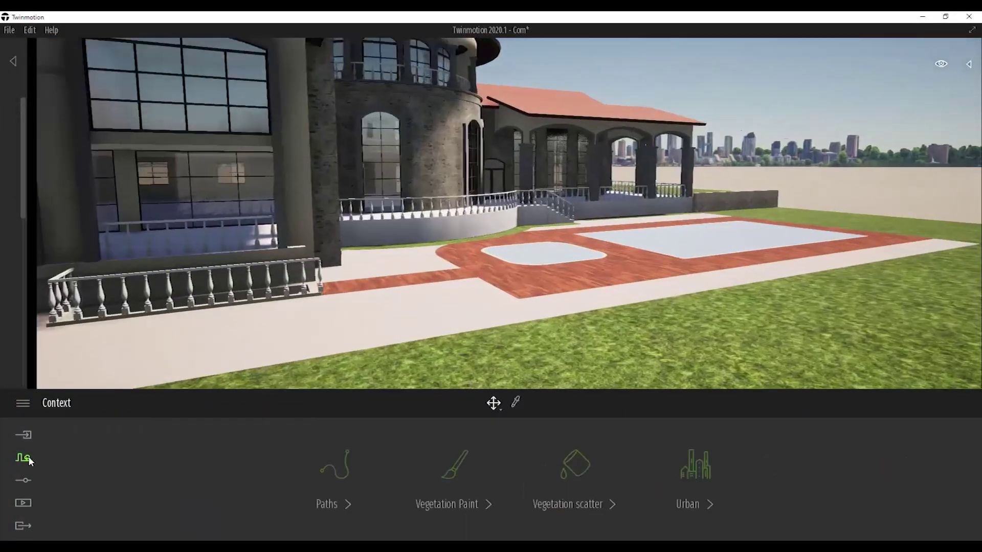
pyautogui.click(452, 467)
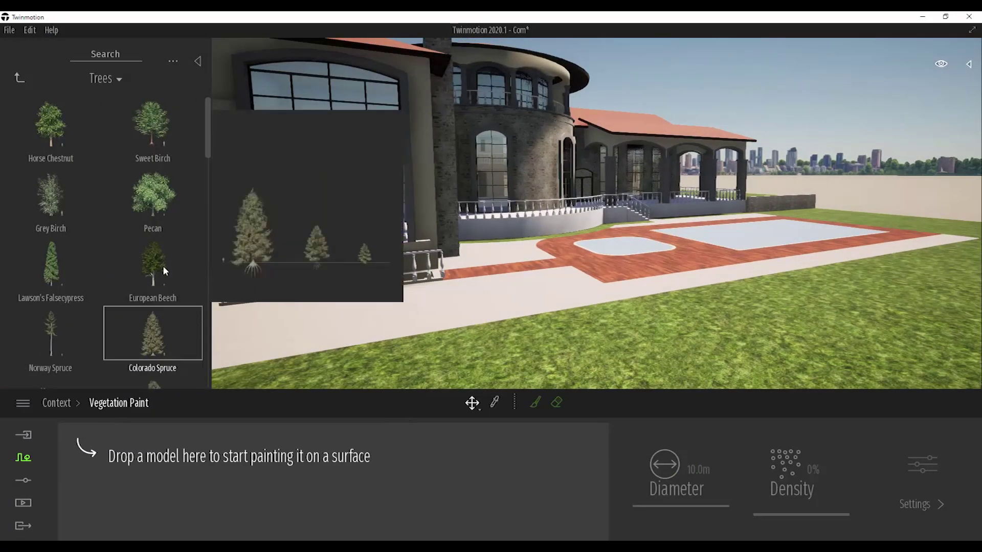
pyautogui.click(62, 136)
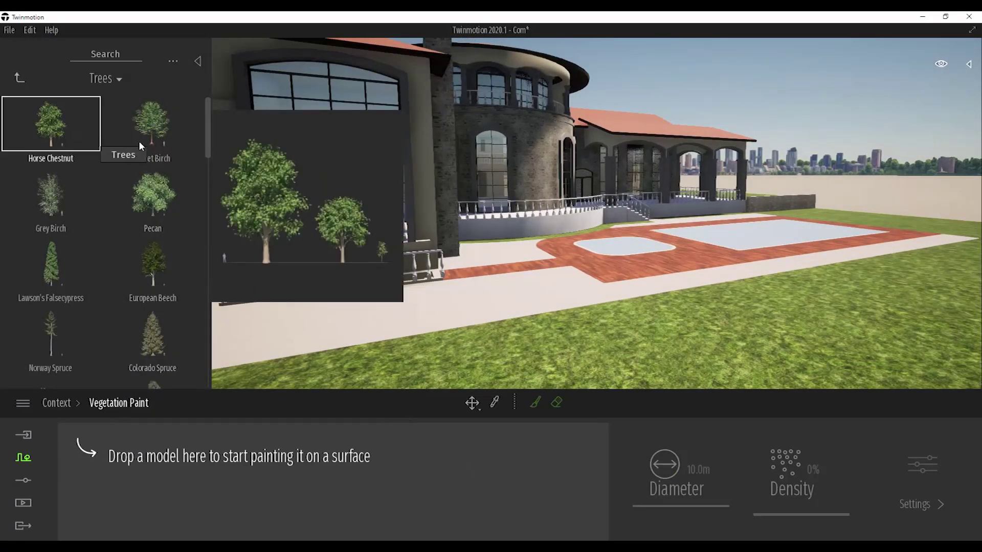
pyautogui.moveTo(148, 196); pyautogui.dragTo(123, 441)
pyautogui.moveTo(150, 249)
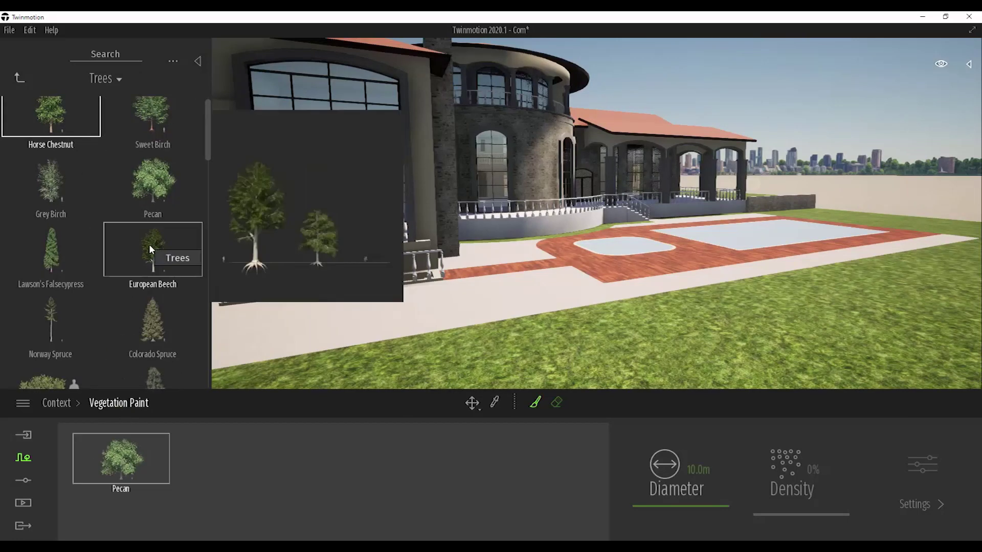
pyautogui.moveTo(51, 368)
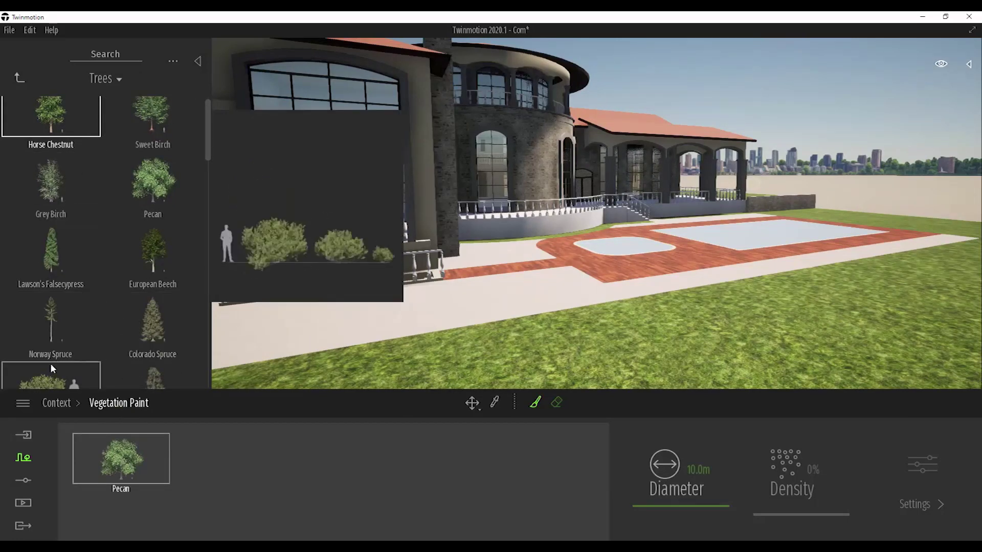
pyautogui.moveTo(112, 355); pyautogui.dragTo(206, 447)
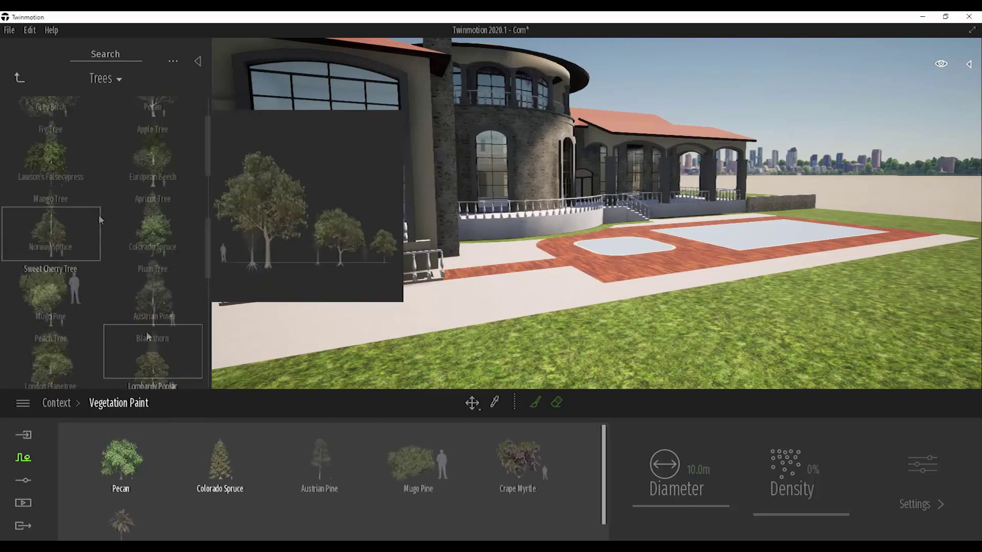
pyautogui.scroll(-3, 99, 214)
pyautogui.moveTo(160, 224)
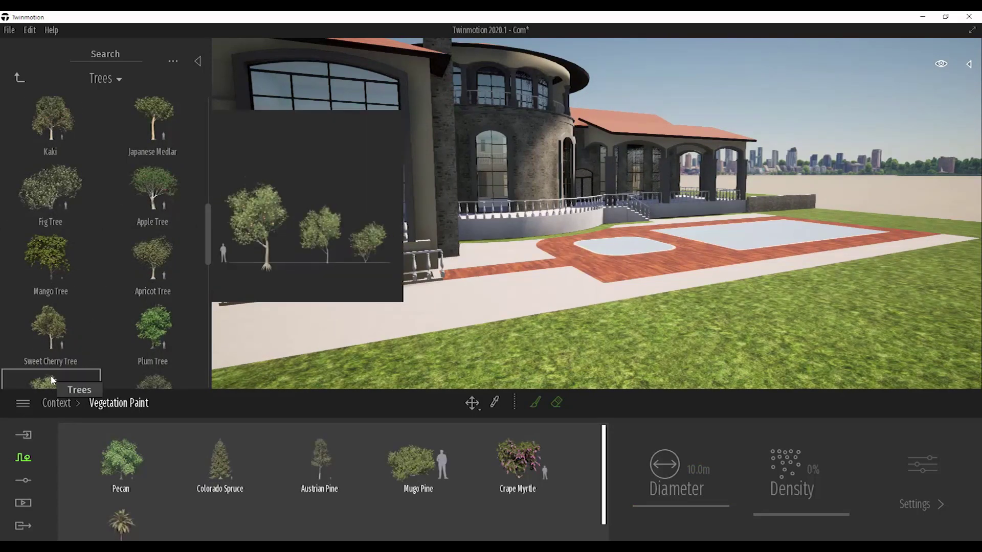
# Paint all the chosen tree species together at 30% density across the lawns around the villa.
pyautogui.click(120, 487)
pyautogui.scroll(-5, 548, 256)
pyautogui.keyDown('shift'); pyautogui.moveTo(549, 256); pyautogui.dragTo(575, 286, button='middle'); pyautogui.keyUp('shift')
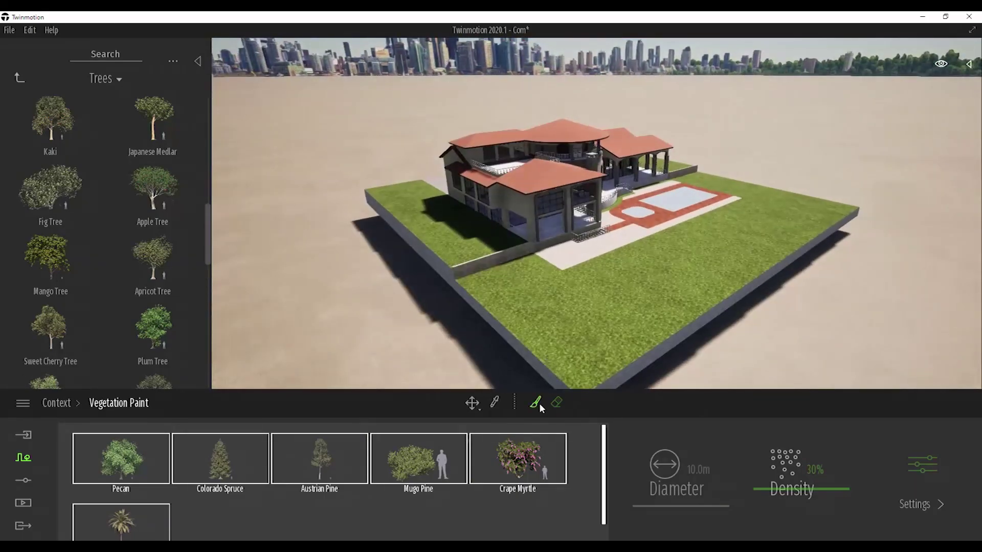
pyautogui.click(537, 402)
pyautogui.moveTo(430, 216)
pyautogui.mouseDown()
pyautogui.moveTo(537, 327)
pyautogui.moveTo(836, 219)
pyautogui.mouseUp()
pyautogui.keyDown('shift'); pyautogui.moveTo(836, 219); pyautogui.dragTo(692, 179, button='middle'); pyautogui.keyUp('shift')
pyautogui.moveTo(692, 180)
pyautogui.mouseDown()
pyautogui.moveTo(483, 329)
pyautogui.moveTo(756, 153)
pyautogui.mouseUp()
# Adjust the density of the painted Crape Myrtle and set the Austrian Pine's density to 51%.
pyautogui.click(517, 459)
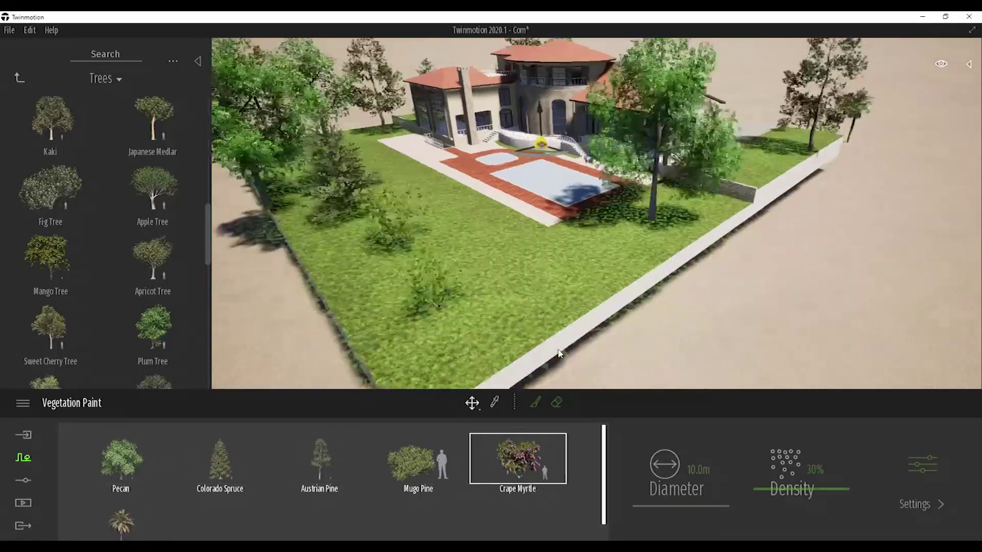
pyautogui.moveTo(816, 502)
pyautogui.mouseDown()
pyautogui.moveTo(826, 432)
pyautogui.moveTo(809, 487)
pyautogui.mouseUp()
pyautogui.moveTo(809, 487); pyautogui.dragTo(813, 473)
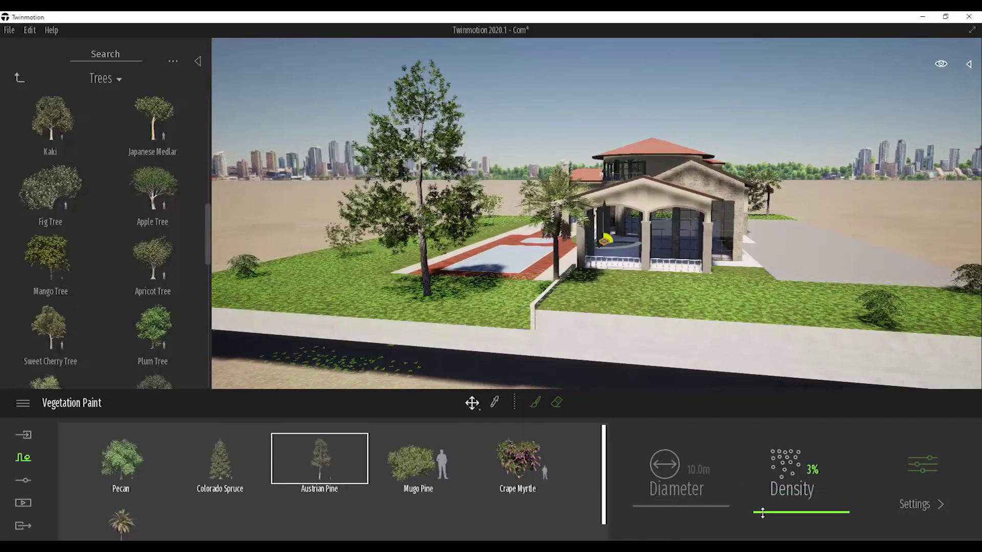
pyautogui.moveTo(767, 494); pyautogui.dragTo(772, 471)
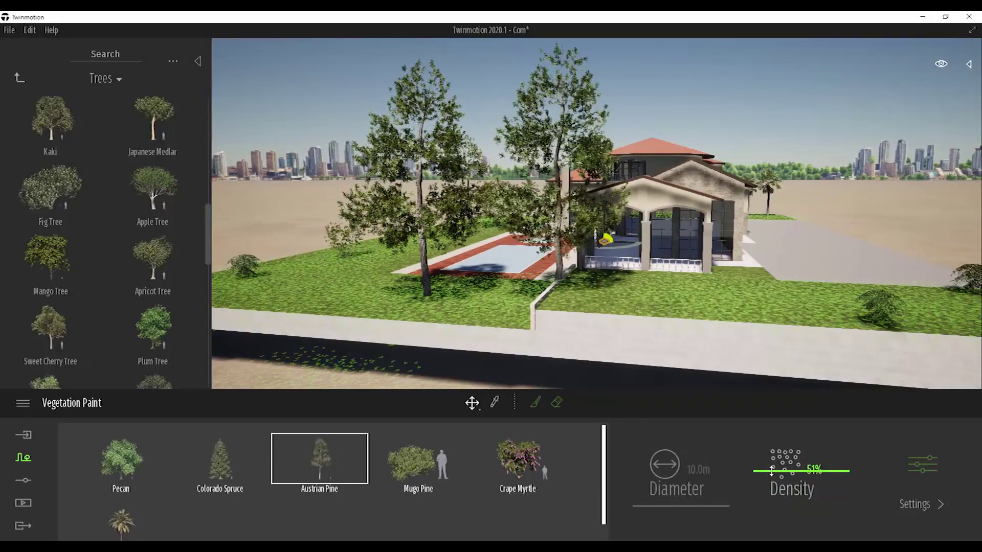
# Set the Austrian Pine's age to 2% and examine the younger trees around the pool and lawn.
pyautogui.click(902, 502)
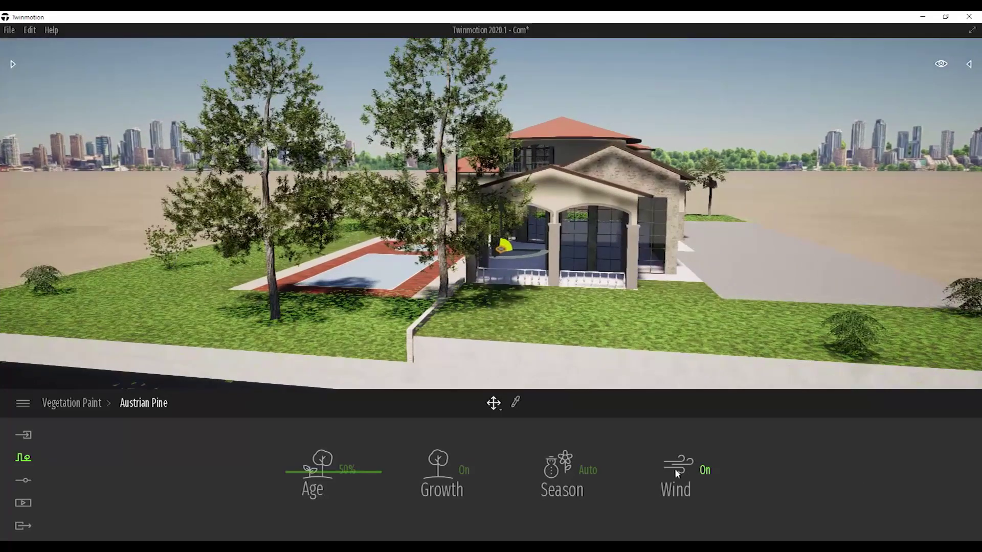
pyautogui.moveTo(323, 477); pyautogui.dragTo(318, 515)
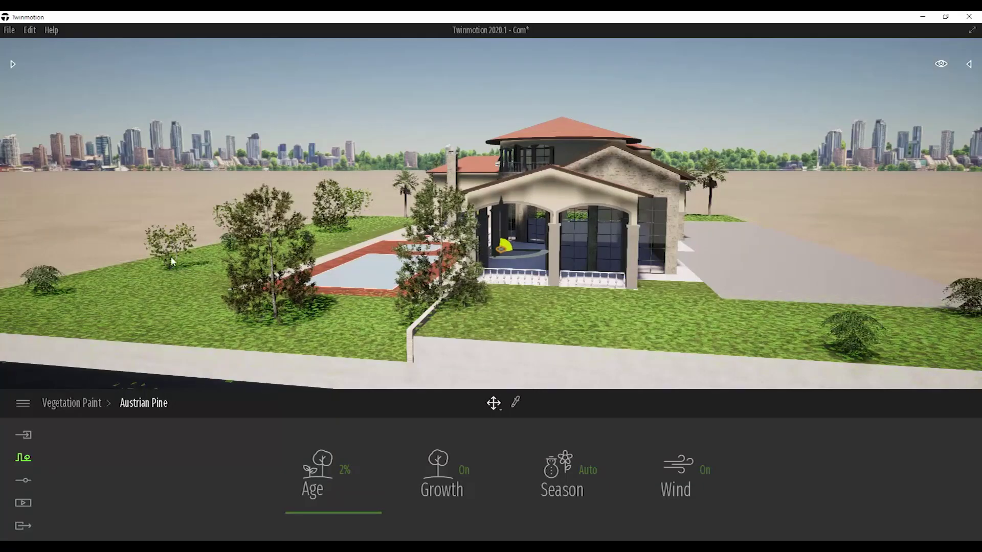
pyautogui.press('a')
pyautogui.press('w')
pyautogui.moveTo(173, 249); pyautogui.dragTo(225, 335, button='right')
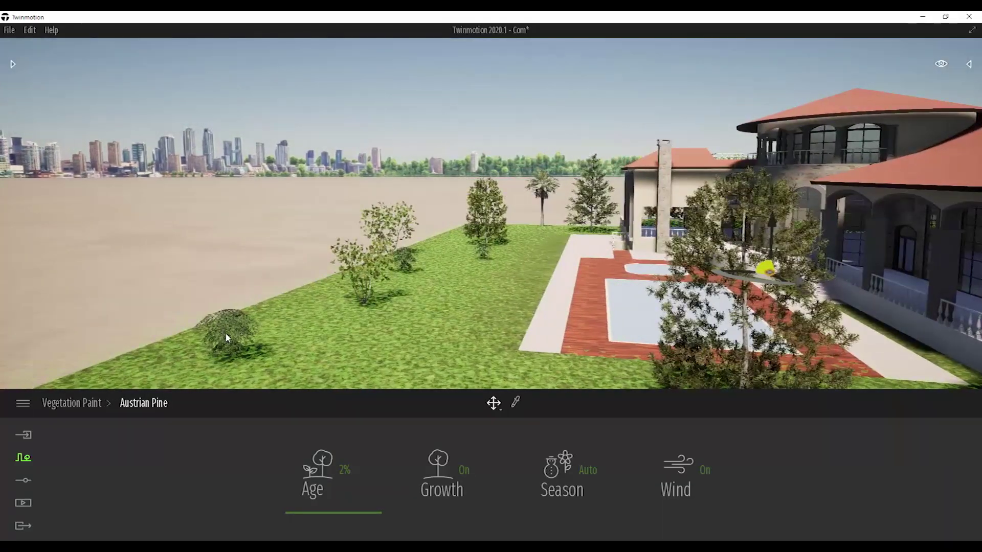
pyautogui.press('q')
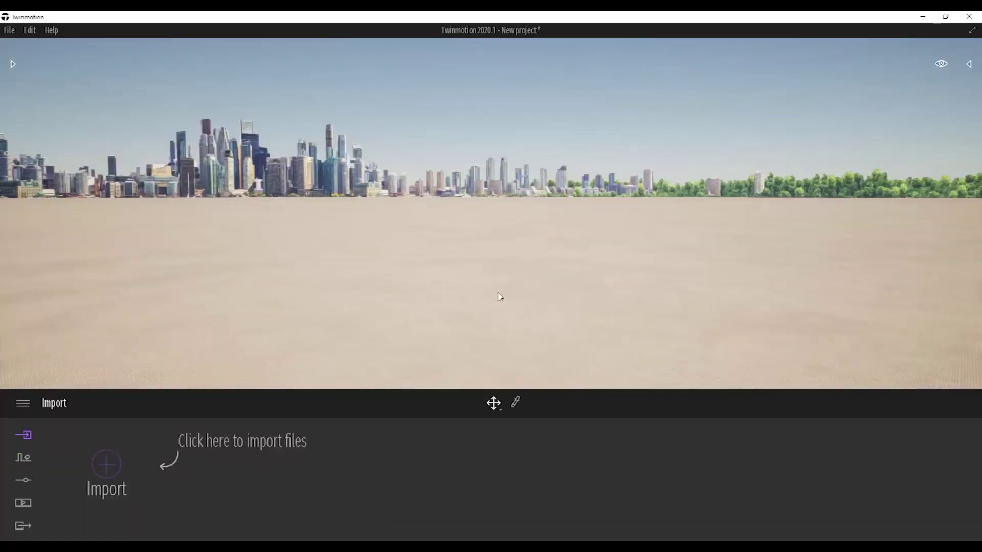
# Browse the Animated Humans in the character library of the new project and preview the traditionally dressed figures.
pyautogui.click(14, 65)
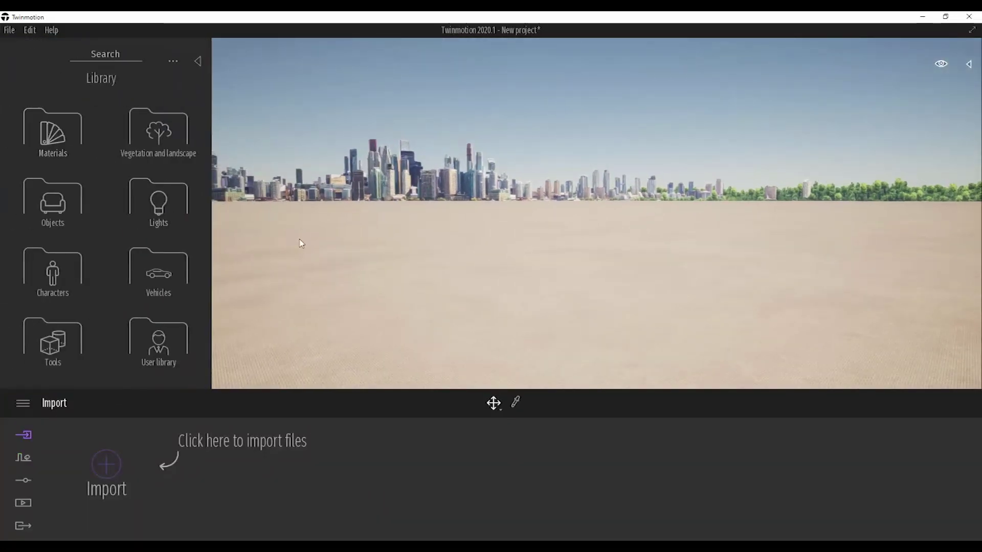
pyautogui.moveTo(302, 244); pyautogui.dragTo(400, 230)
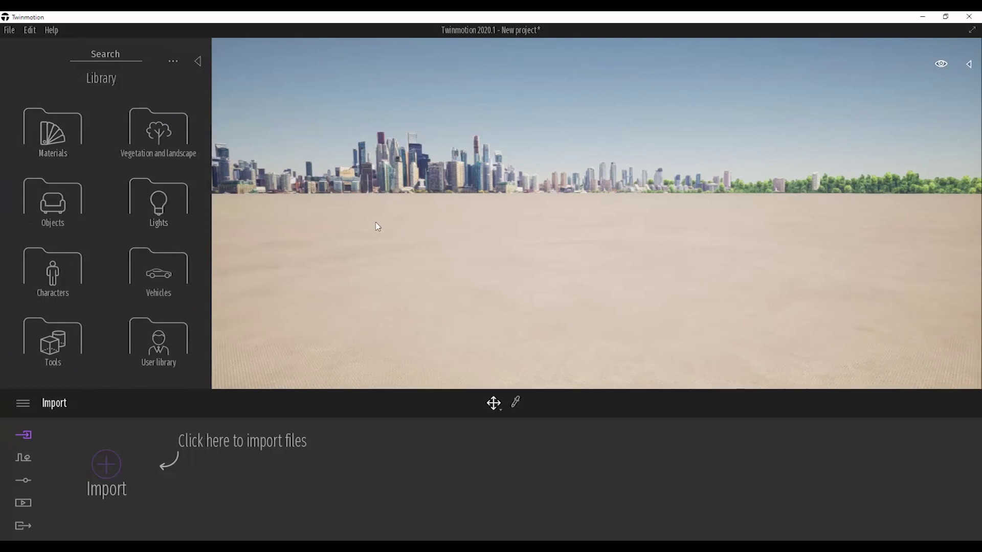
pyautogui.click(61, 272)
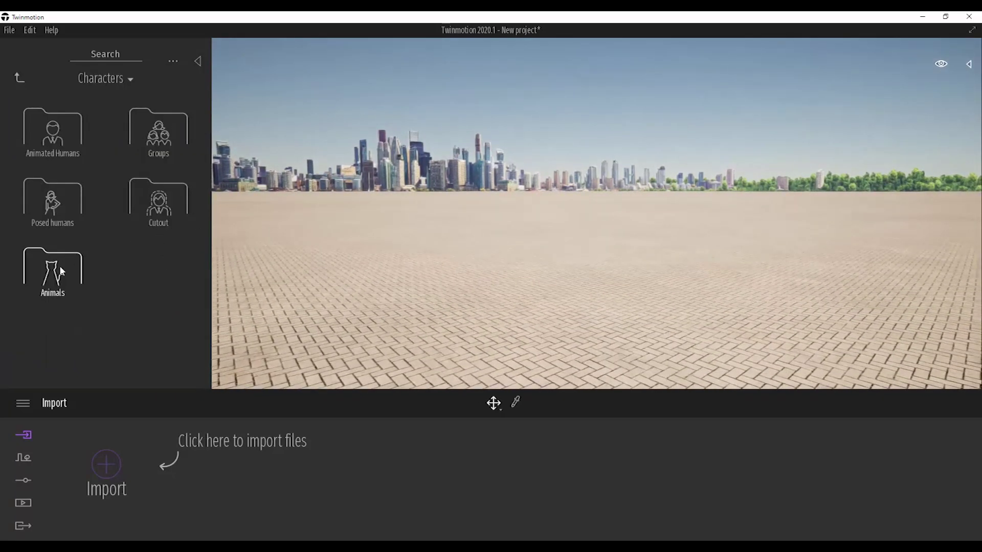
pyautogui.click(50, 146)
pyautogui.moveTo(204, 118); pyautogui.dragTo(186, 374)
pyautogui.scroll(4, 186, 353)
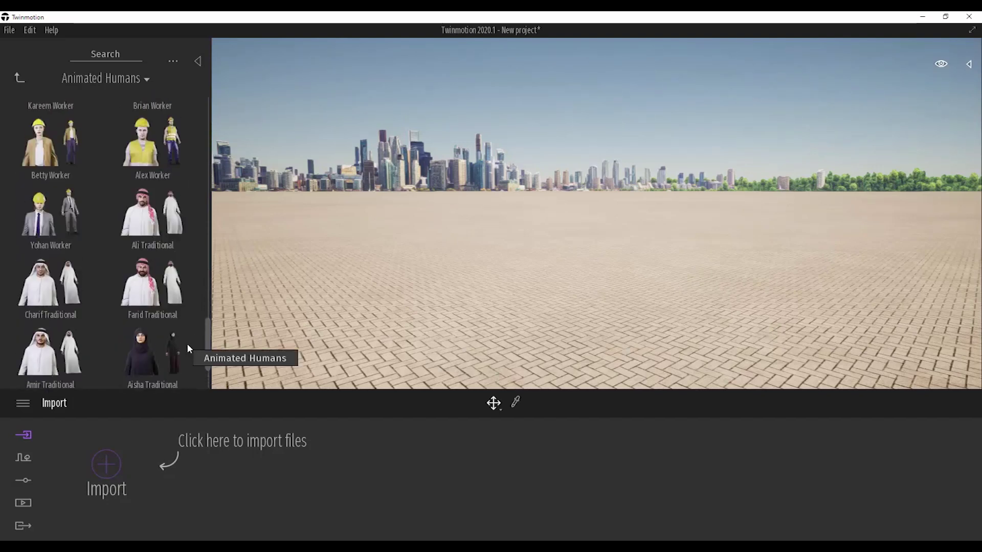
pyautogui.scroll(-2, 187, 343)
pyautogui.moveTo(84, 284)
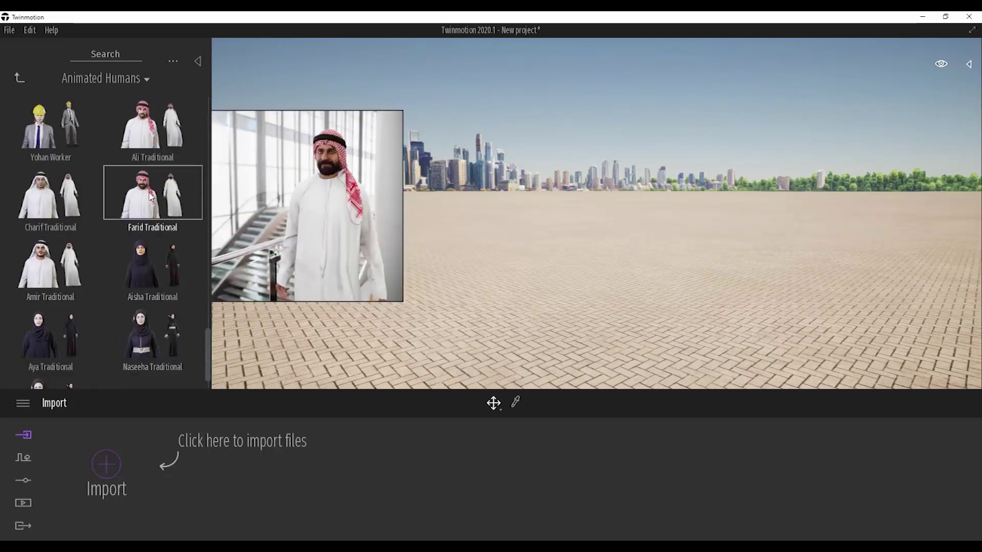
# Place the posed man with crossed arms and a checked shirt from Posed humans on the paved ground, and view him up close.
pyautogui.click(19, 79)
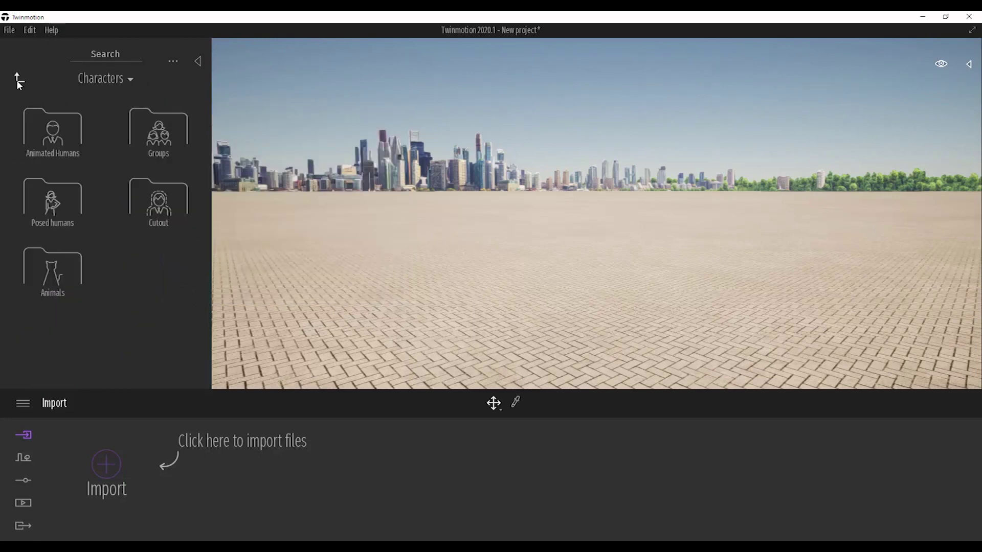
pyautogui.click(53, 204)
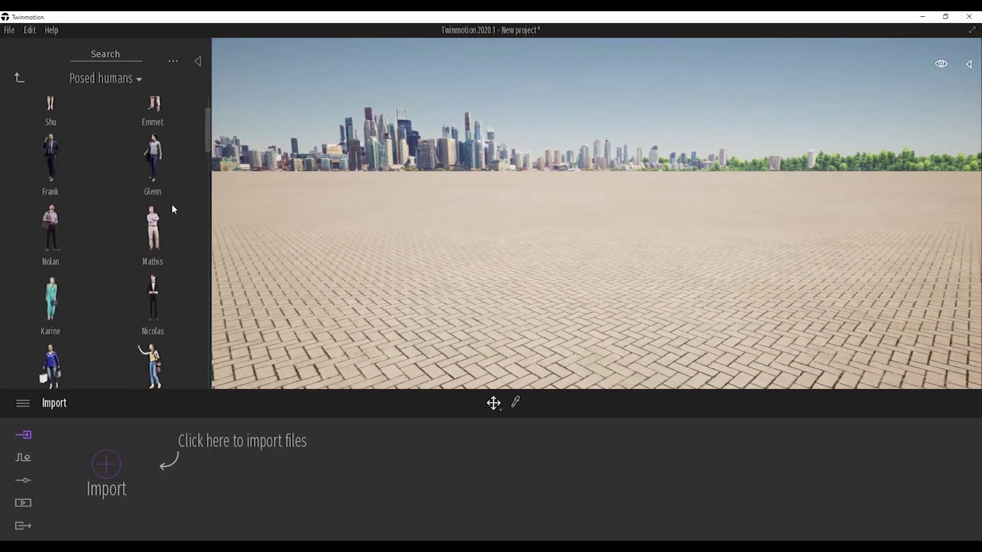
pyautogui.moveTo(147, 243)
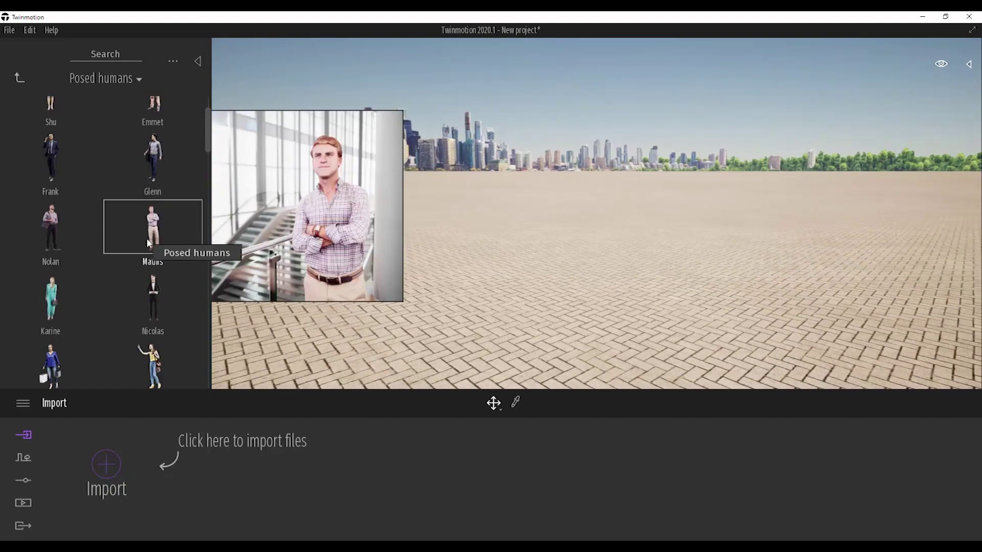
pyautogui.moveTo(147, 244); pyautogui.dragTo(541, 316)
pyautogui.moveTo(650, 285)
pyautogui.mouseDown(button='right')
pyautogui.moveTo(566, 283)
pyautogui.moveTo(654, 285)
pyautogui.mouseUp(button='right')
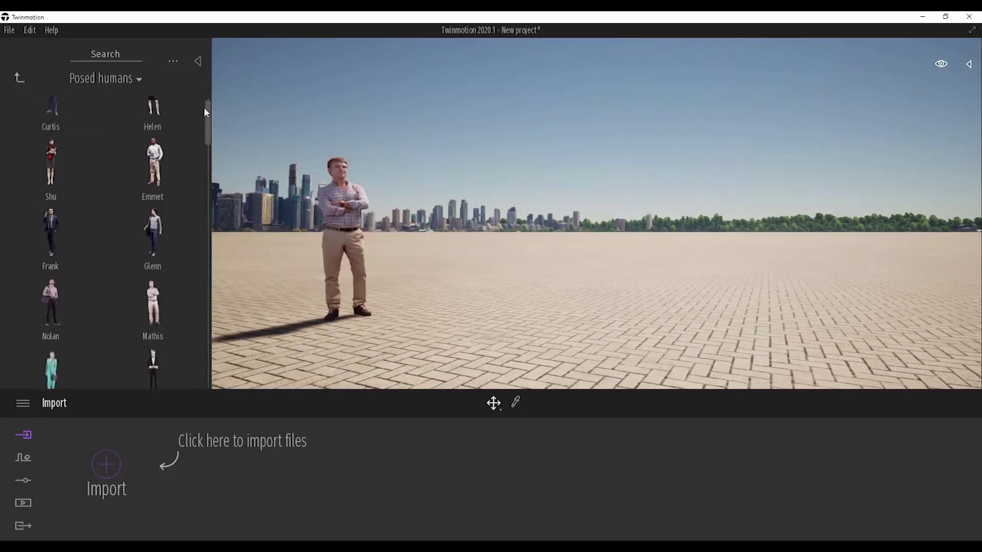
# Place the first listed posed man in a dark suit beside the man in the checked shirt, and view him from the front.
pyautogui.moveTo(204, 108); pyautogui.dragTo(203, 104)
pyautogui.moveTo(78, 116); pyautogui.dragTo(432, 262)
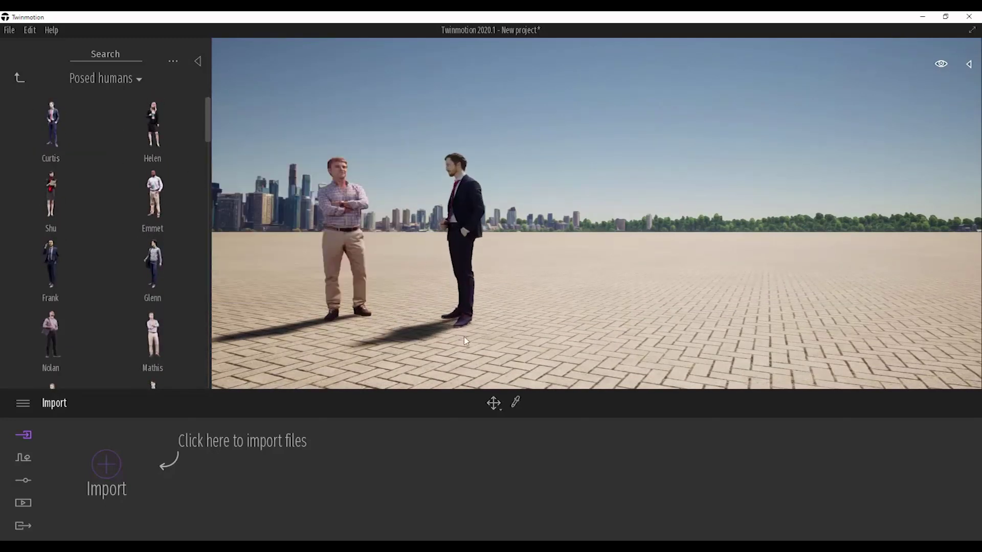
pyautogui.moveTo(462, 338); pyautogui.dragTo(450, 360, button='right')
pyautogui.press('s')
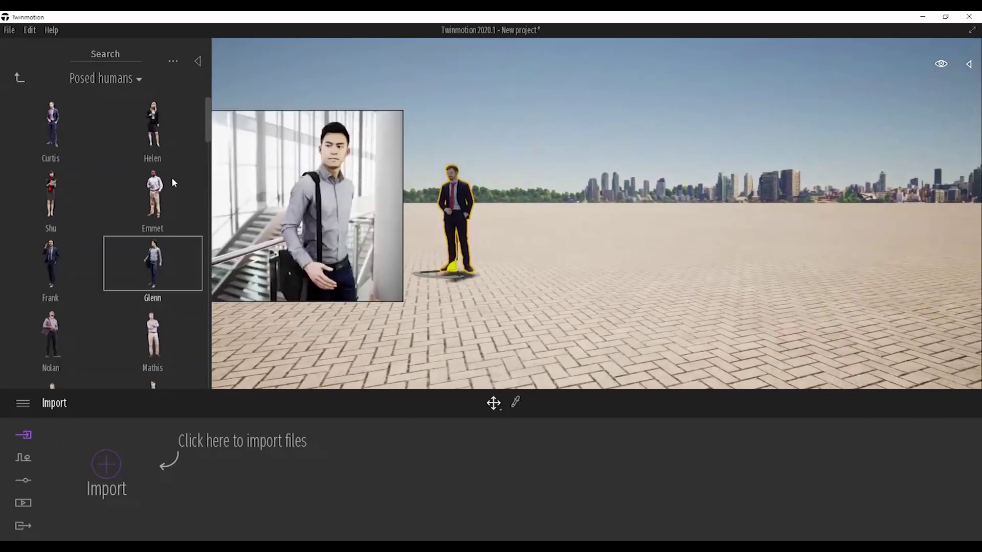
# Place the posed man with a shoulder bag in a grey shirt and the posed man in a checked shirt together on the paving.
pyautogui.moveTo(171, 214)
pyautogui.moveTo(152, 265); pyautogui.dragTo(540, 312)
pyautogui.moveTo(78, 332); pyautogui.dragTo(465, 349)
pyautogui.moveTo(465, 348)
pyautogui.mouseDown(button='right')
pyautogui.moveTo(400, 337)
pyautogui.moveTo(445, 340)
pyautogui.moveTo(458, 352)
pyautogui.mouseUp(button='right')
pyautogui.moveTo(151, 244)
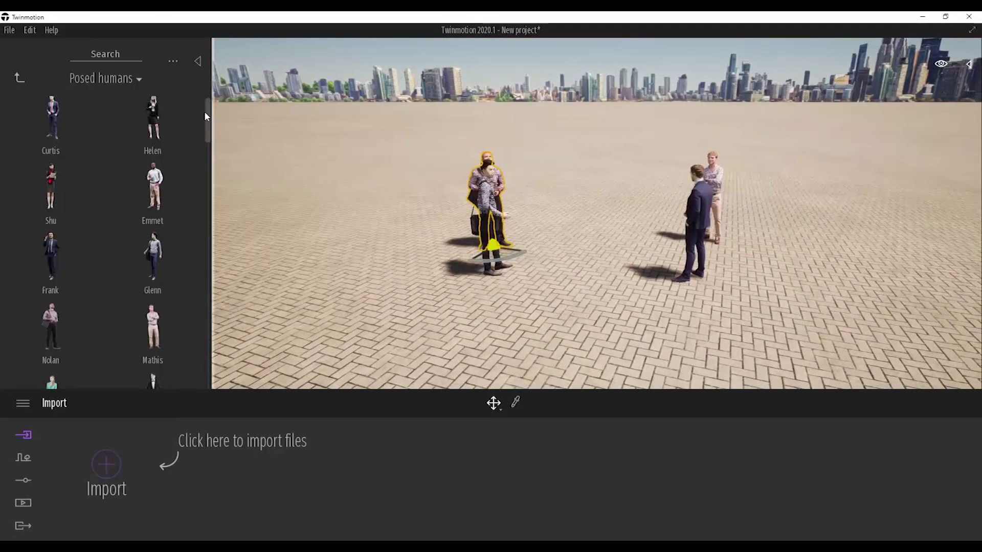
# Place the running woman, the stretching woman in a pink top and the drinking man in a patterned shirt from the Sport figures.
pyautogui.moveTo(204, 111); pyautogui.dragTo(198, 300)
pyautogui.moveTo(149, 228); pyautogui.dragTo(384, 309)
pyautogui.moveTo(384, 310); pyautogui.dragTo(385, 310, button='right')
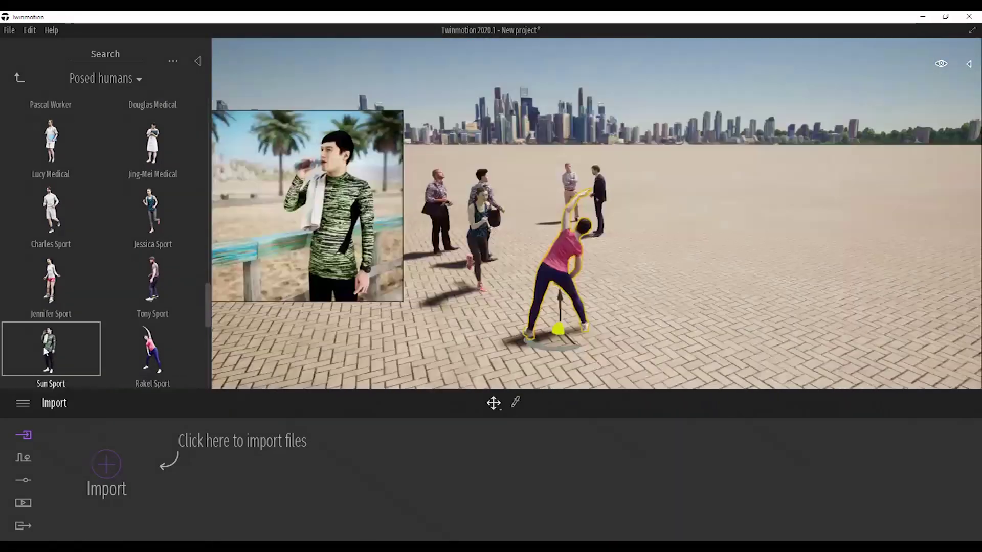
pyautogui.moveTo(43, 346); pyautogui.dragTo(684, 314)
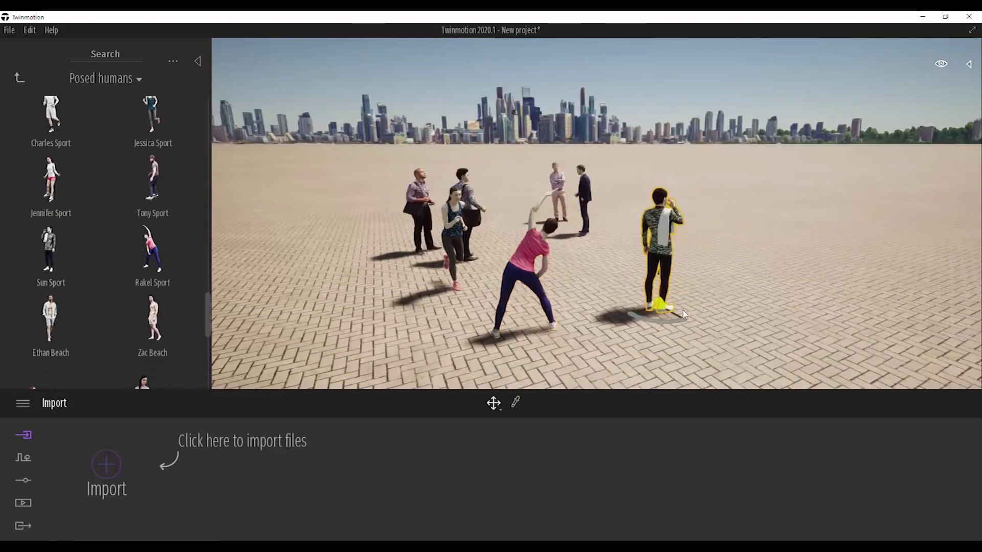
pyautogui.moveTo(684, 314); pyautogui.dragTo(680, 314, button='right')
pyautogui.press('w')
pyautogui.press('d')
# Place the seated dark-haired woman and the reclining red-haired woman from the Beach figures side by side on the paving.
pyautogui.scroll(-5, 207, 322)
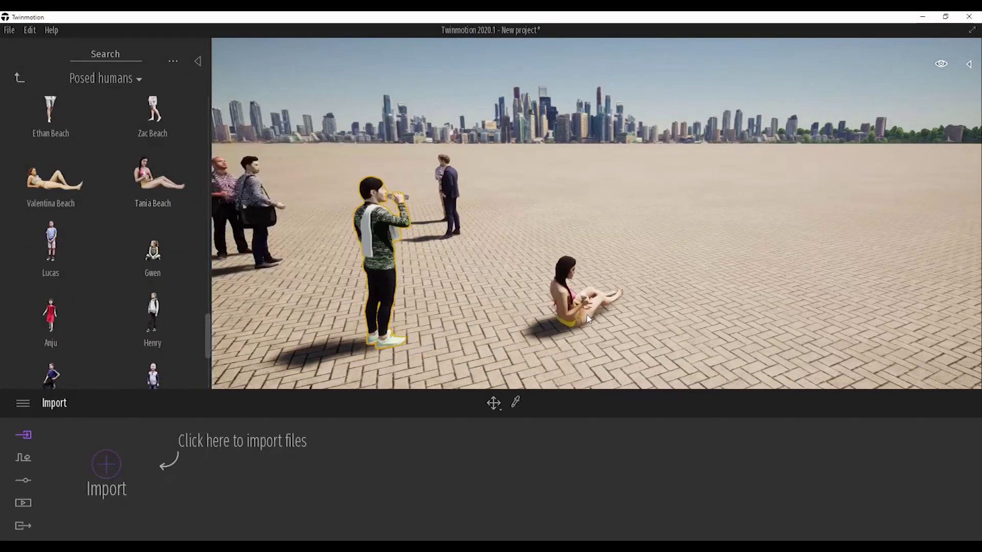
pyautogui.moveTo(587, 319); pyautogui.dragTo(588, 319)
pyautogui.press('d')
pyautogui.moveTo(587, 320); pyautogui.dragTo(521, 315, button='right')
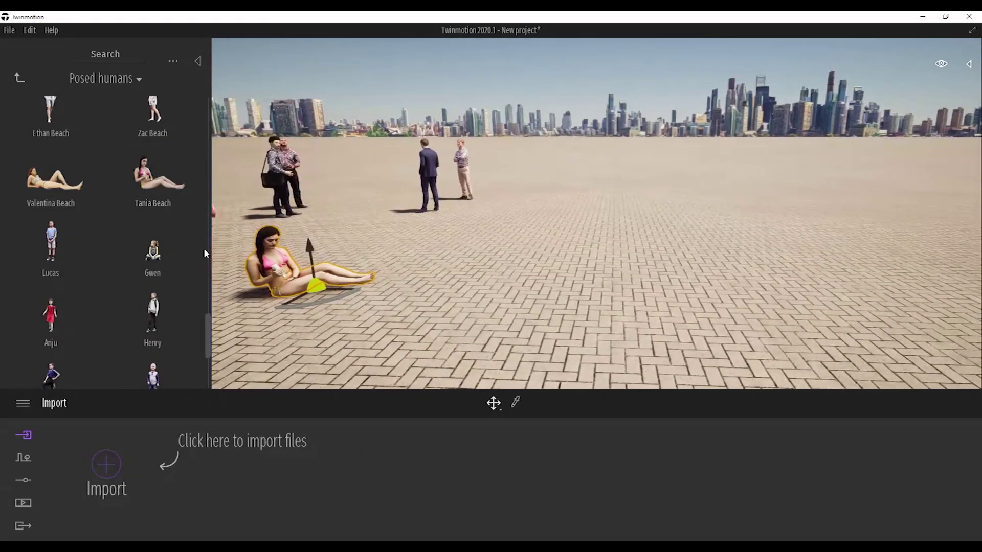
pyautogui.moveTo(54, 179); pyautogui.dragTo(516, 285)
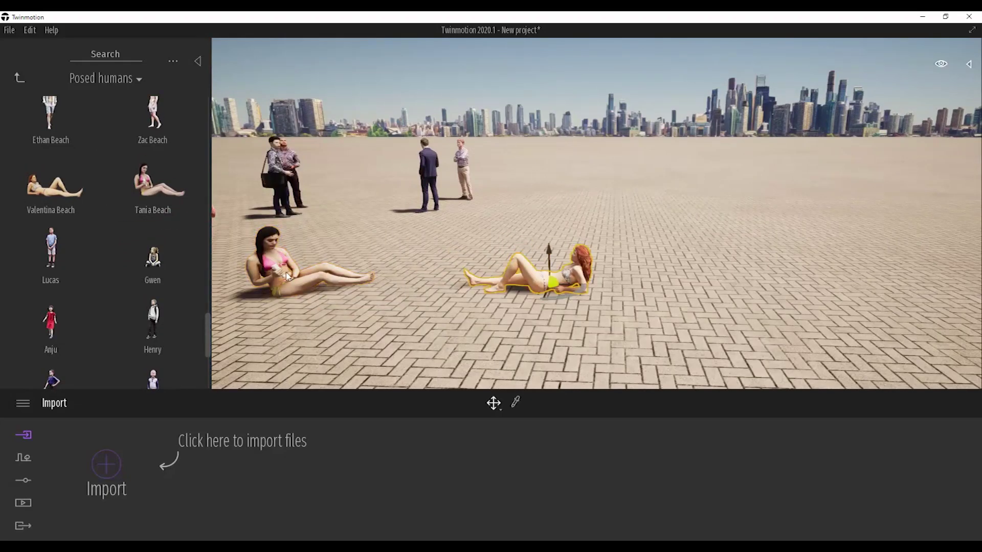
pyautogui.moveTo(286, 277); pyautogui.dragTo(268, 279, button='right')
pyautogui.press('d')
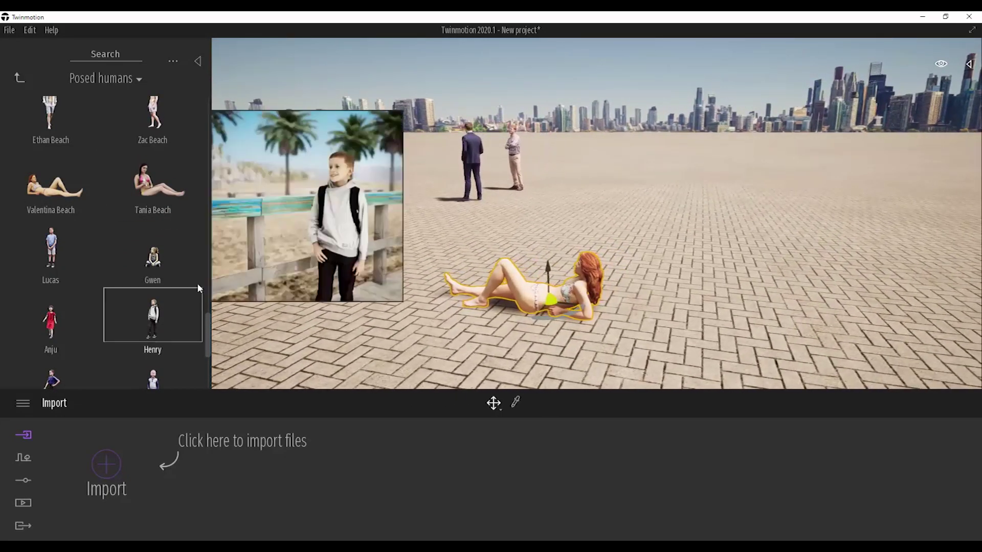
# Place the posed boy with a backpack between the two beach women and view him among the other figures.
pyautogui.moveTo(134, 309); pyautogui.dragTo(404, 312)
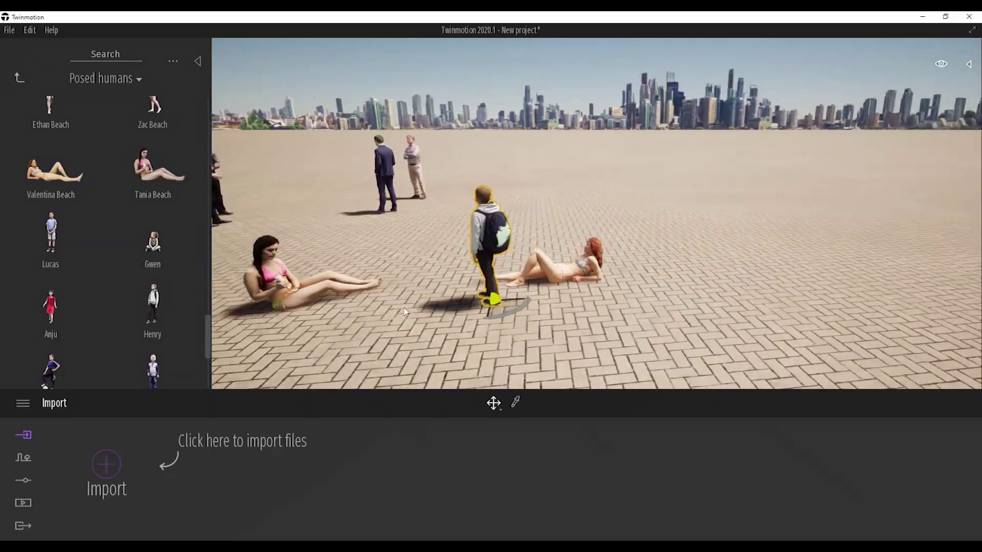
pyautogui.scroll(5, 404, 311)
pyautogui.scroll(-5, 358, 266)
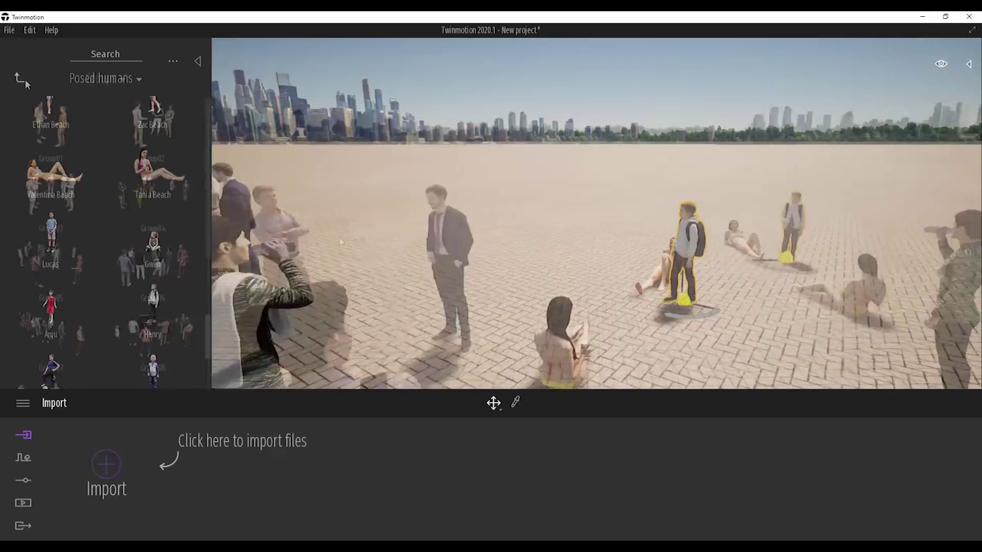
# Place the ready-made crowd Group08 from the Groups collection in front of the single figures, and view its people up close.
pyautogui.scroll(-5, 307, 251)
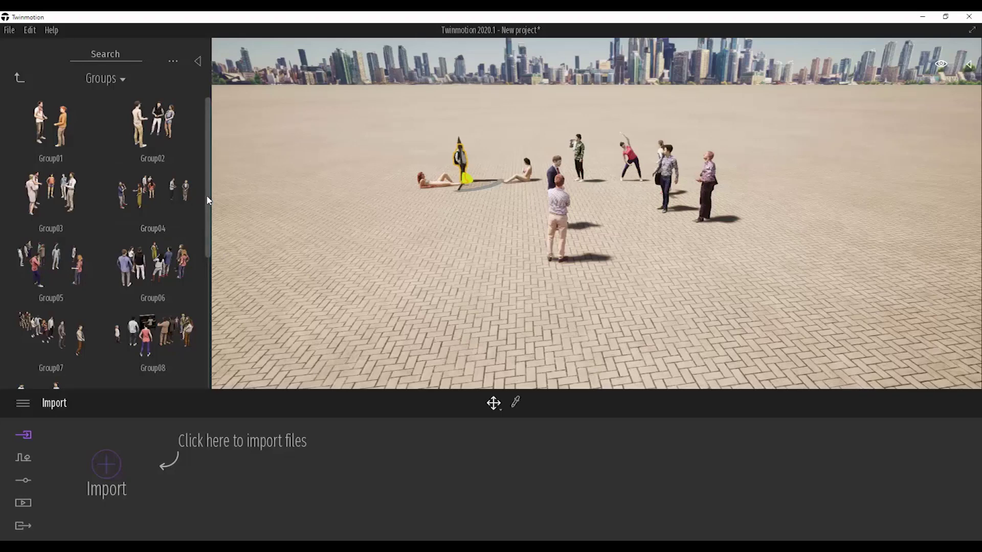
pyautogui.scroll(-3, 209, 205)
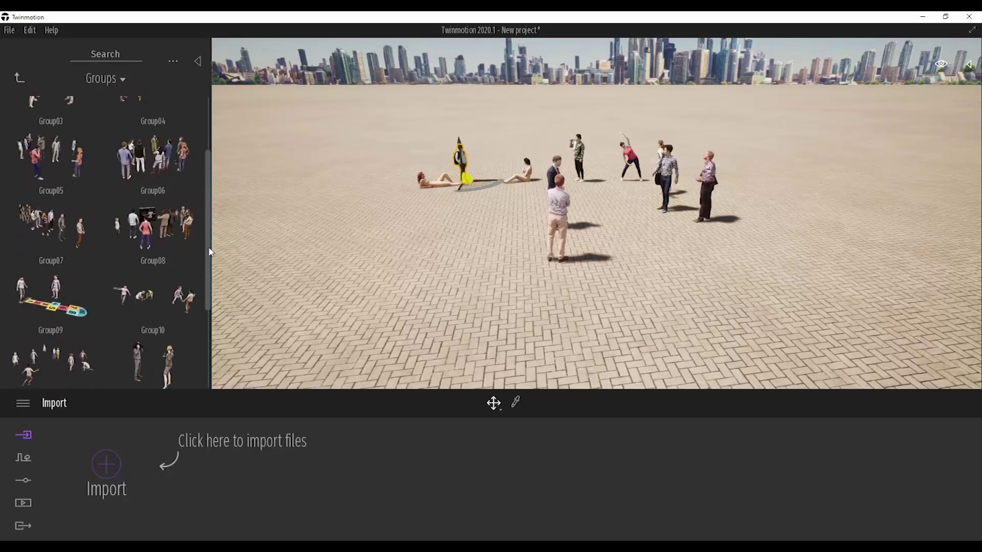
pyautogui.moveTo(151, 232); pyautogui.dragTo(451, 261)
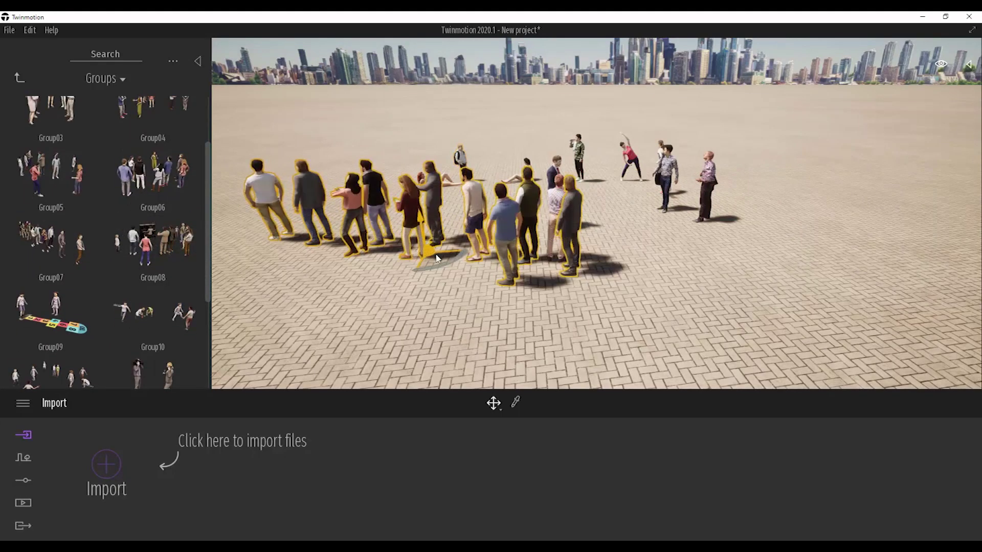
pyautogui.scroll(5, 460, 258)
pyautogui.scroll(3, 450, 255)
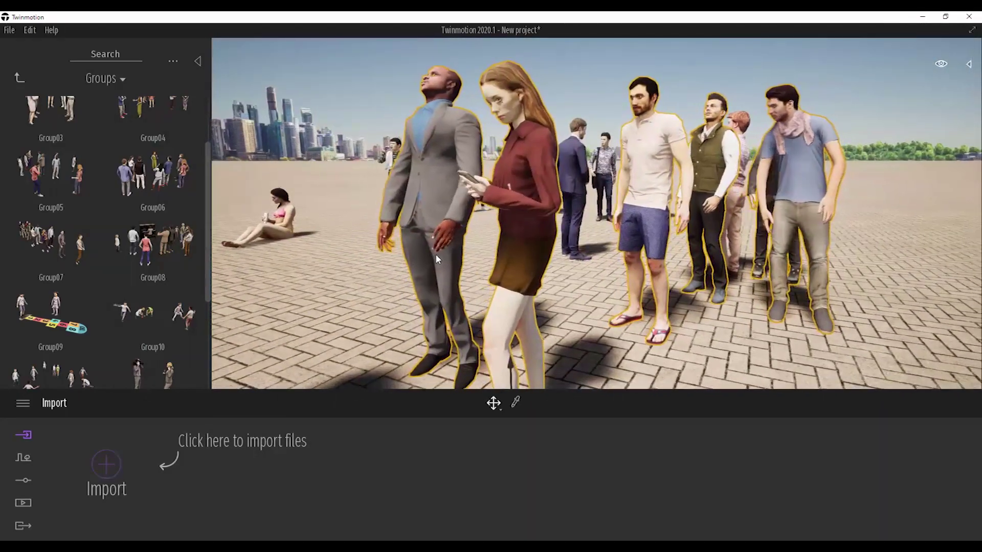
pyautogui.scroll(3, 440, 256)
pyautogui.moveTo(443, 257); pyautogui.dragTo(436, 255, button='right')
pyautogui.scroll(3, 435, 256)
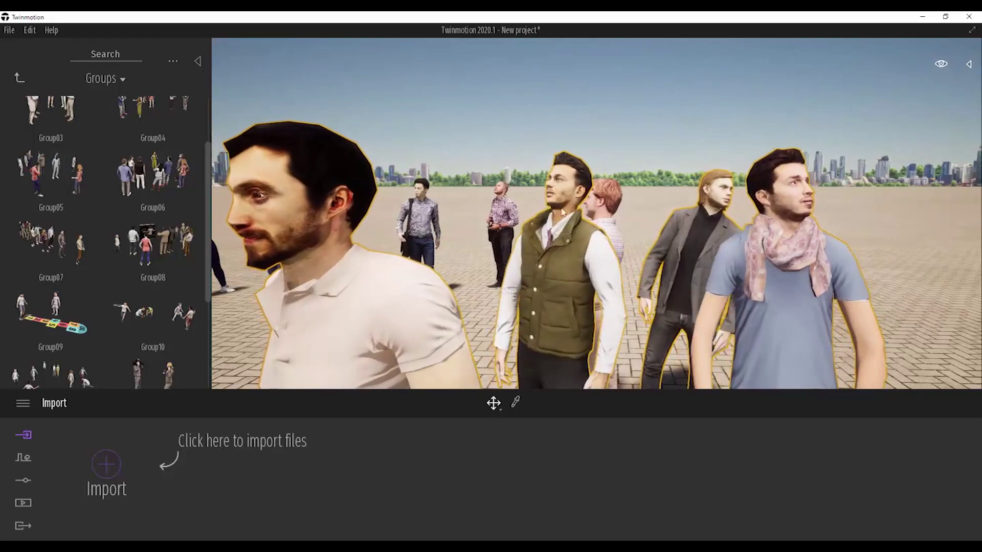
# Add the playing children of Group10 in front of the crowd and view the whole gathering from a distance.
pyautogui.scroll(-3, 435, 256)
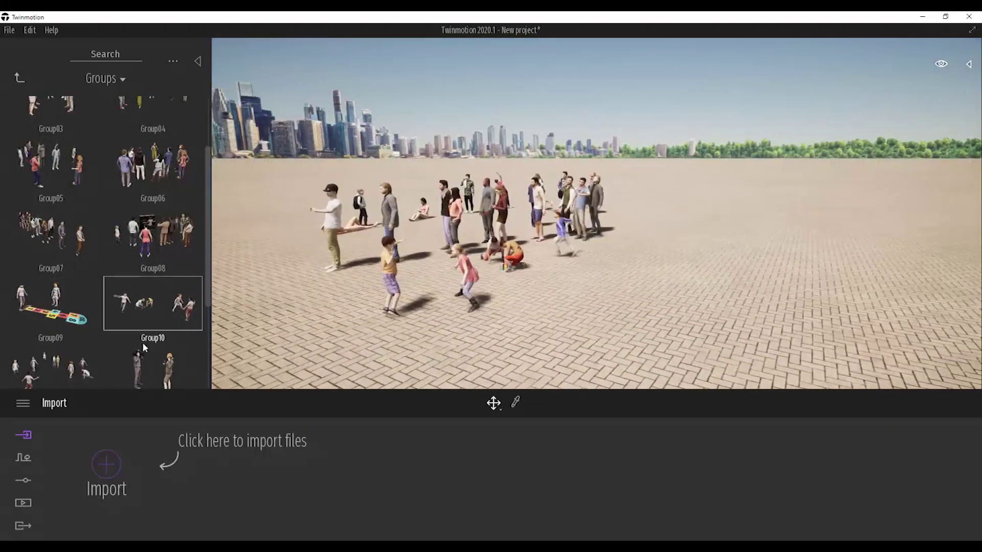
pyautogui.scroll(-5, 511, 277)
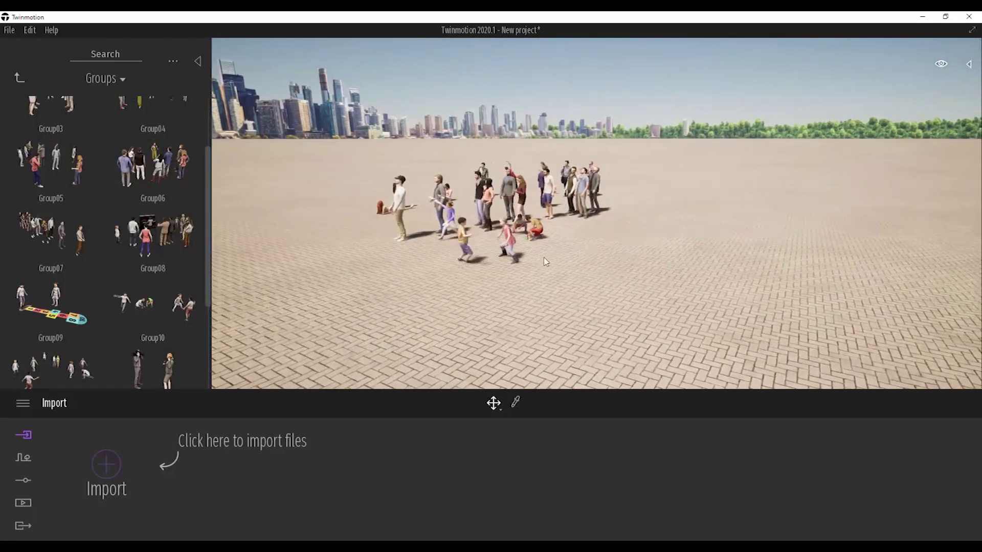
pyautogui.keyDown('shift'); pyautogui.moveTo(512, 278); pyautogui.dragTo(513, 229, button='middle'); pyautogui.keyUp('shift')
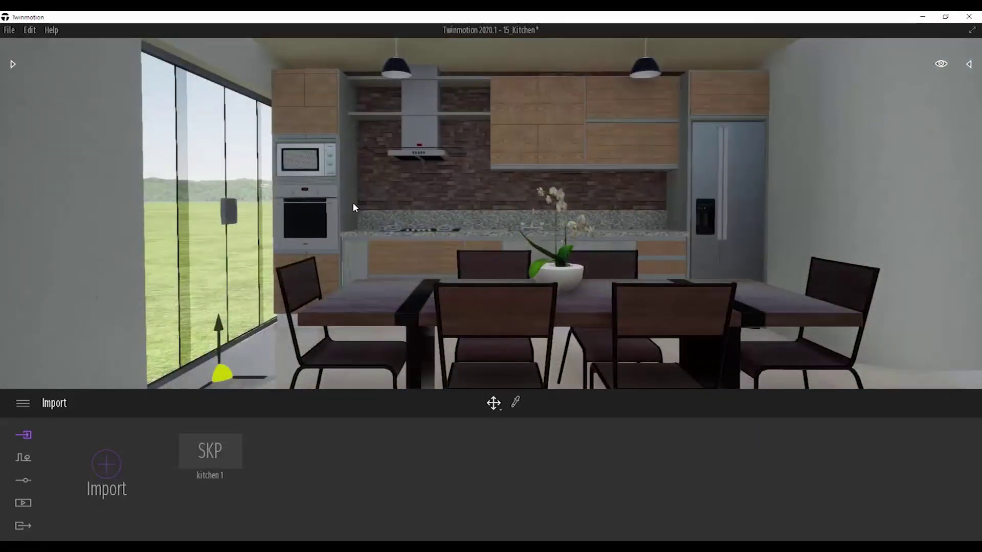
# Examine the interior of the 15_Kitchen project from several distances, heights and angles, including the dining table, cabinets and window.
pyautogui.scroll(-3, 353, 203)
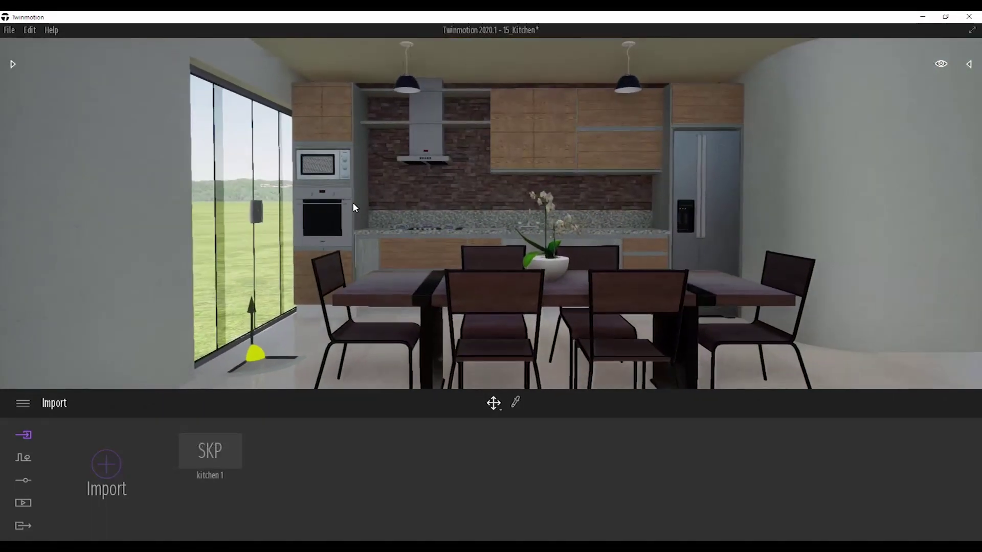
pyautogui.scroll(2, 353, 203)
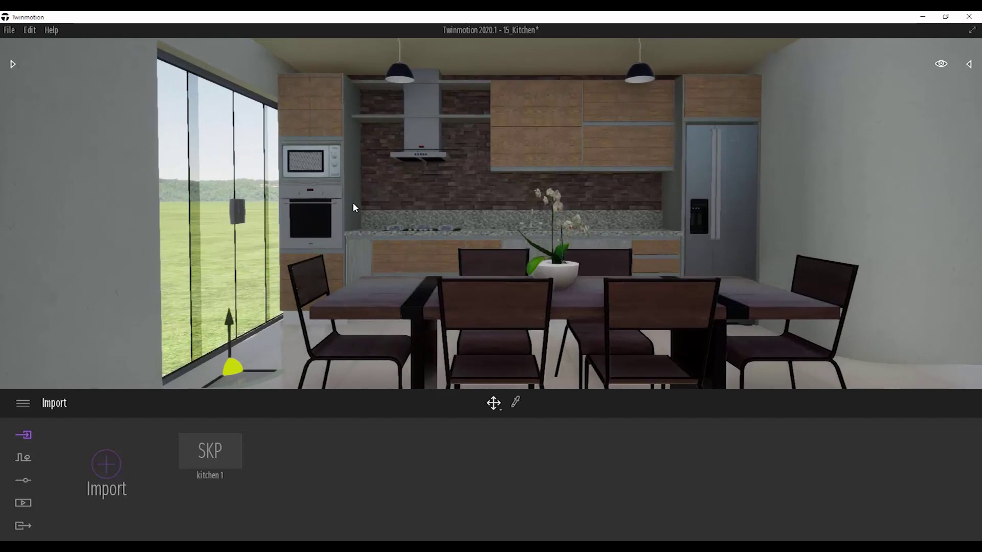
pyautogui.press('Left')
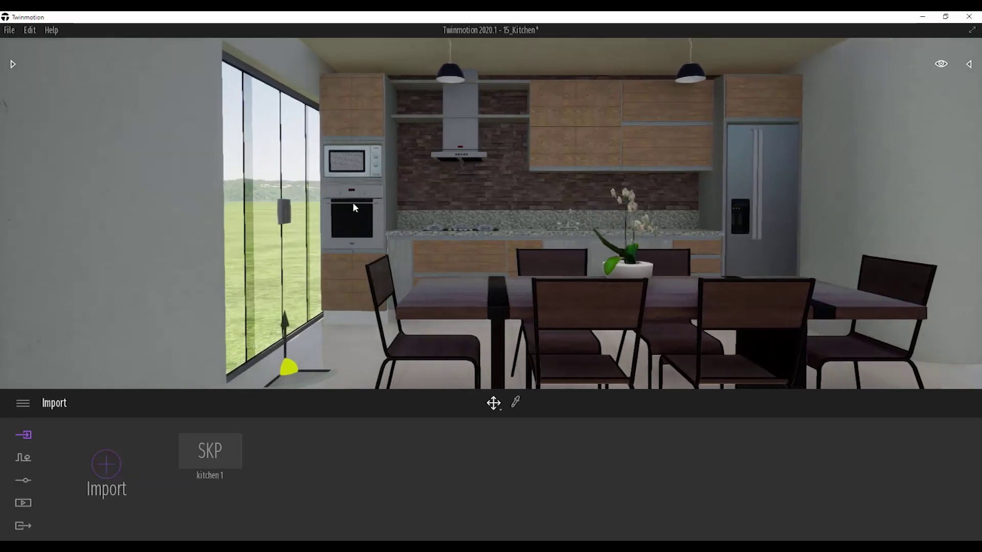
pyautogui.press('Right')
pyautogui.press('Escape')
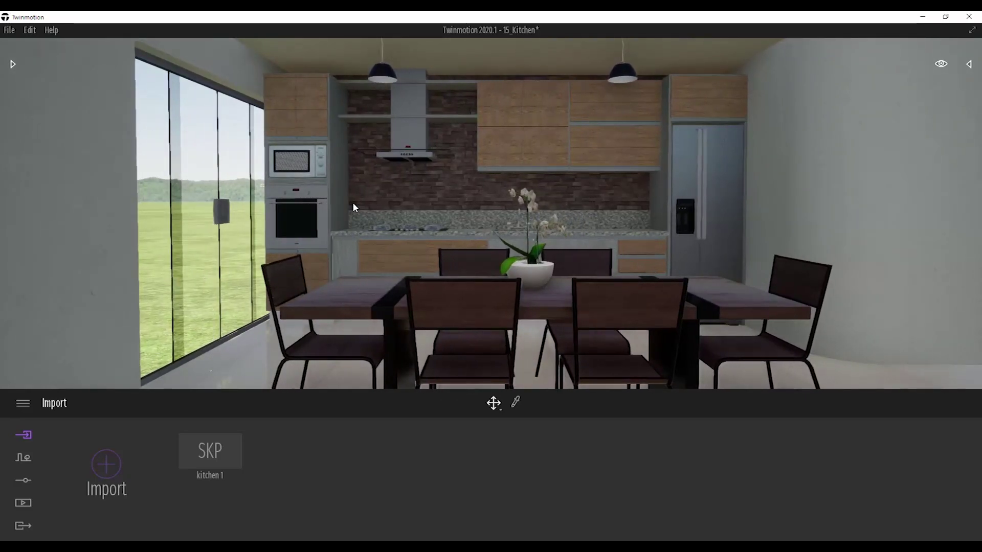
pyautogui.scroll(-3, 379, 194)
pyautogui.scroll(4, 380, 193)
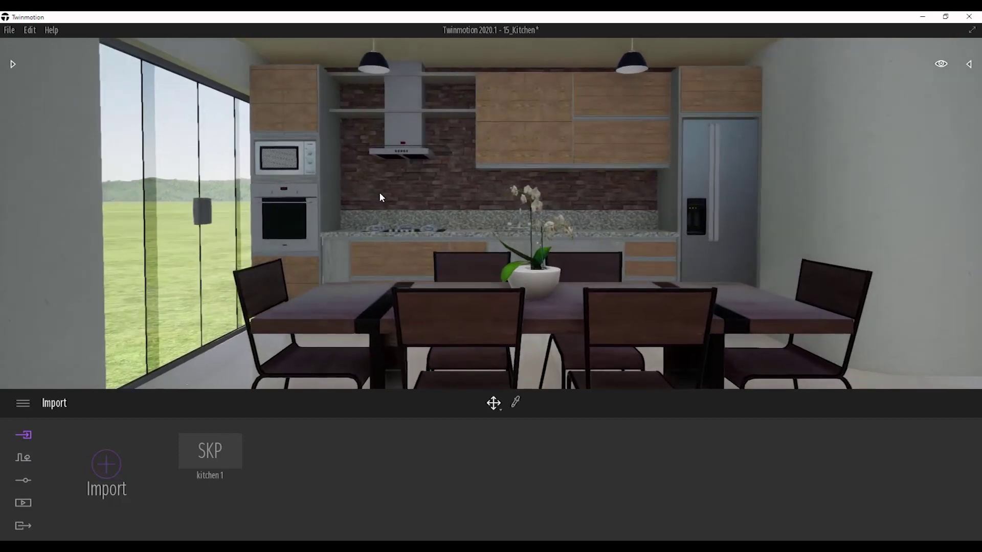
pyautogui.press('Left')
pyautogui.press('e')
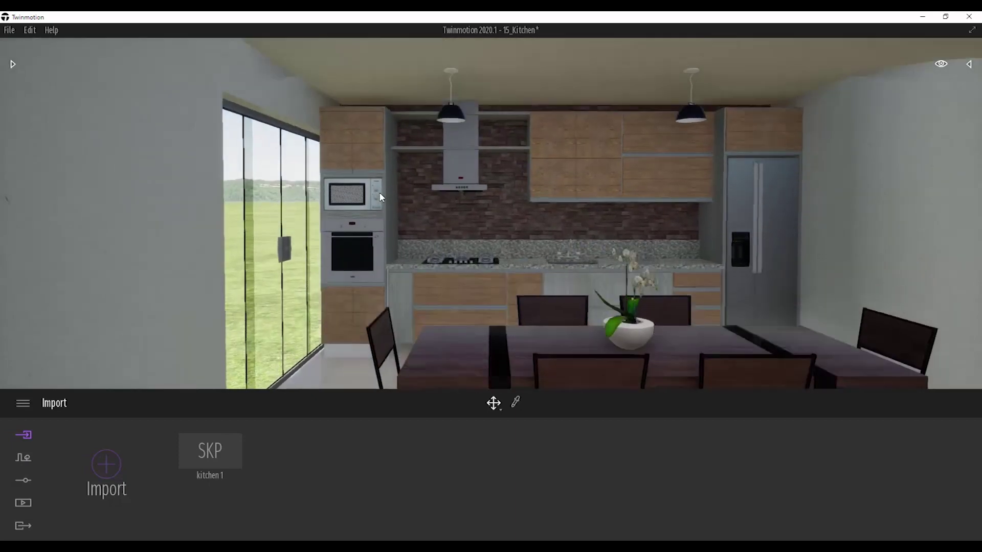
pyautogui.press('d')
pyautogui.press('q')
pyautogui.press('a')
pyautogui.moveTo(380, 194); pyautogui.dragTo(377, 198, button='right')
pyautogui.press('w')
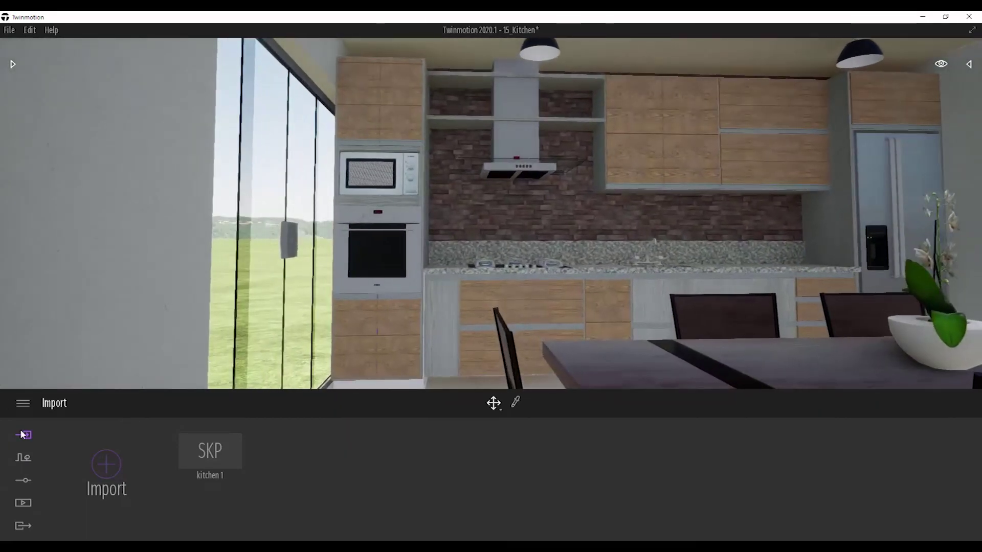
pyautogui.press('d')
# Open the asset library and browse the available Materials categories.
pyautogui.click(13, 64)
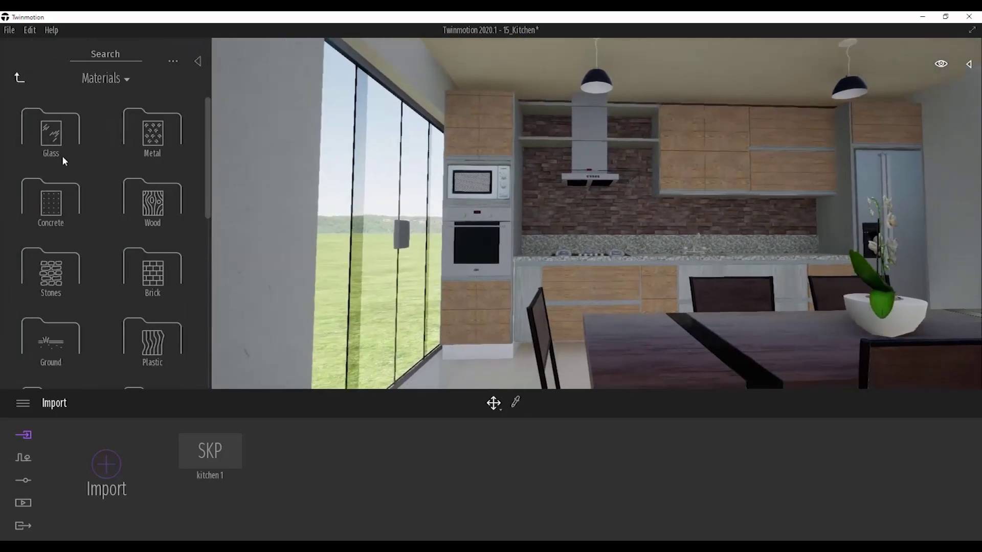
pyautogui.scroll(-8, 199, 176)
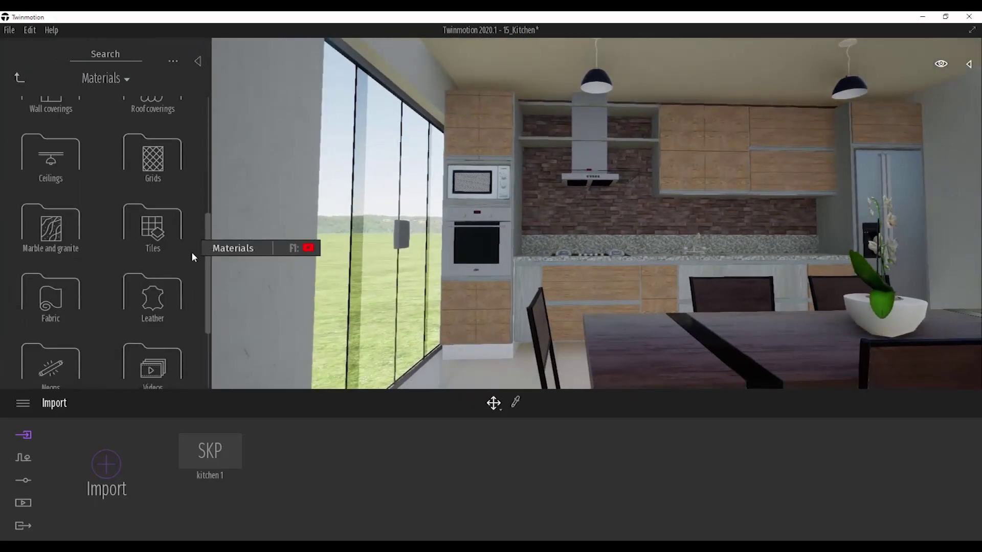
pyautogui.scroll(3, 184, 281)
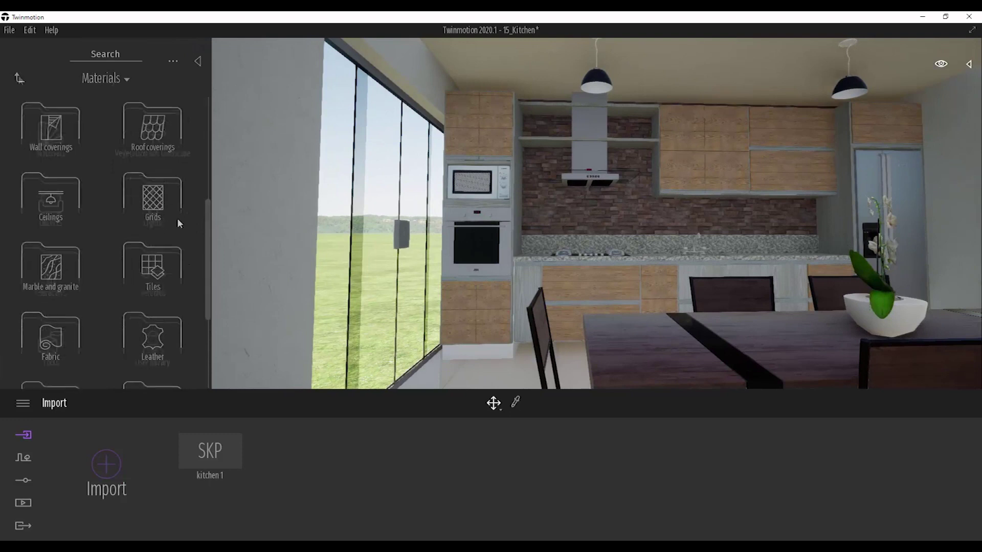
# Place an IES 01 light from the Lights library under the pendant lamp nearest the window.
pyautogui.rightClick(176, 219)
pyautogui.click(153, 205)
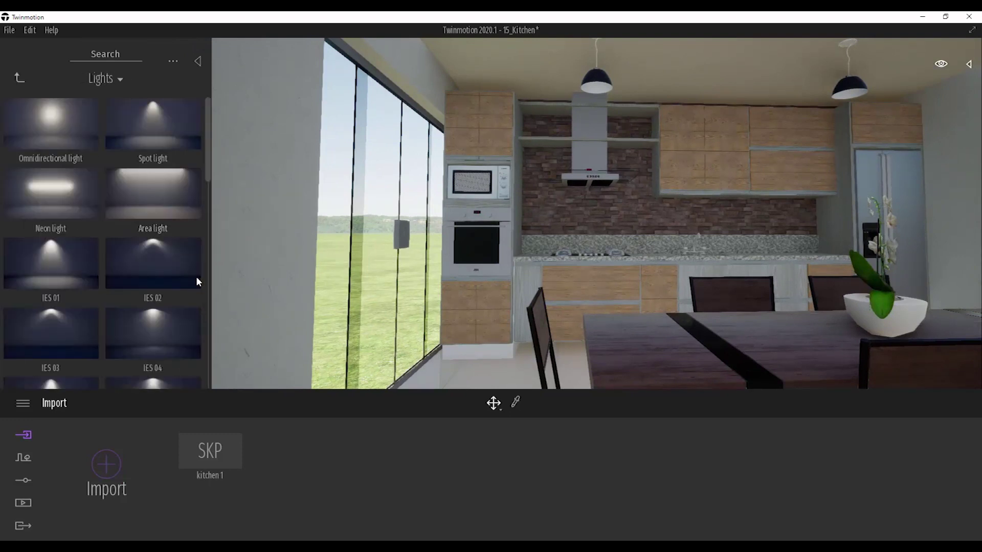
pyautogui.moveTo(62, 280); pyautogui.dragTo(596, 92)
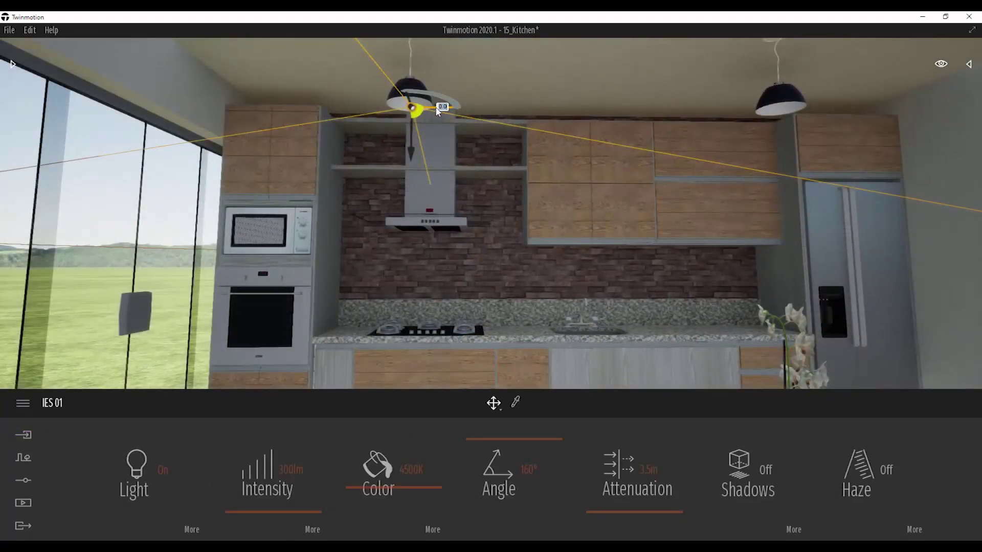
# Copy the IES 01 light as one instance to the second pendant lamp, about 1.79 m away.
pyautogui.keyDown('shift'); pyautogui.moveTo(437, 112); pyautogui.dragTo(677, 133); pyautogui.keyUp('shift')
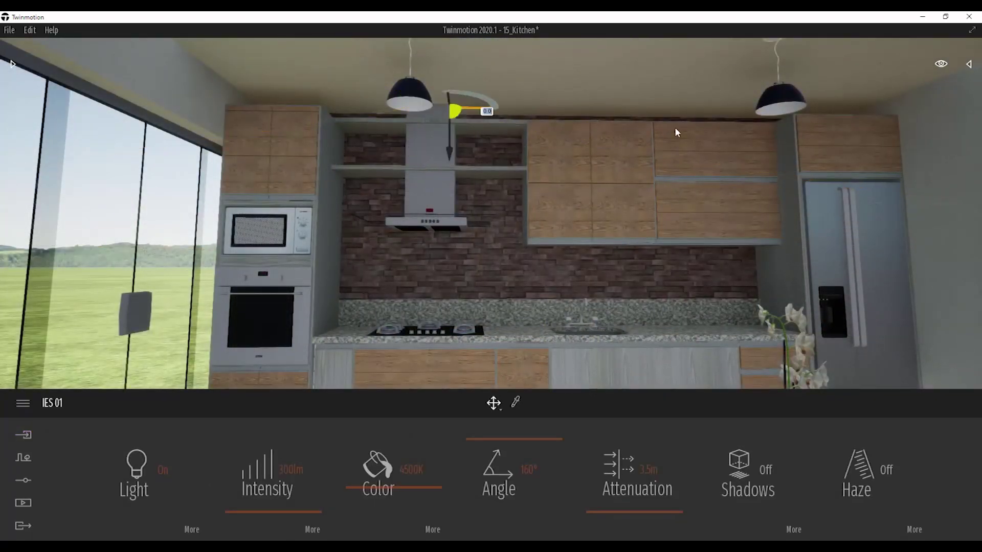
pyautogui.keyDown('ctrl'); pyautogui.moveTo(800, 139); pyautogui.dragTo(801, 139); pyautogui.keyUp('ctrl')
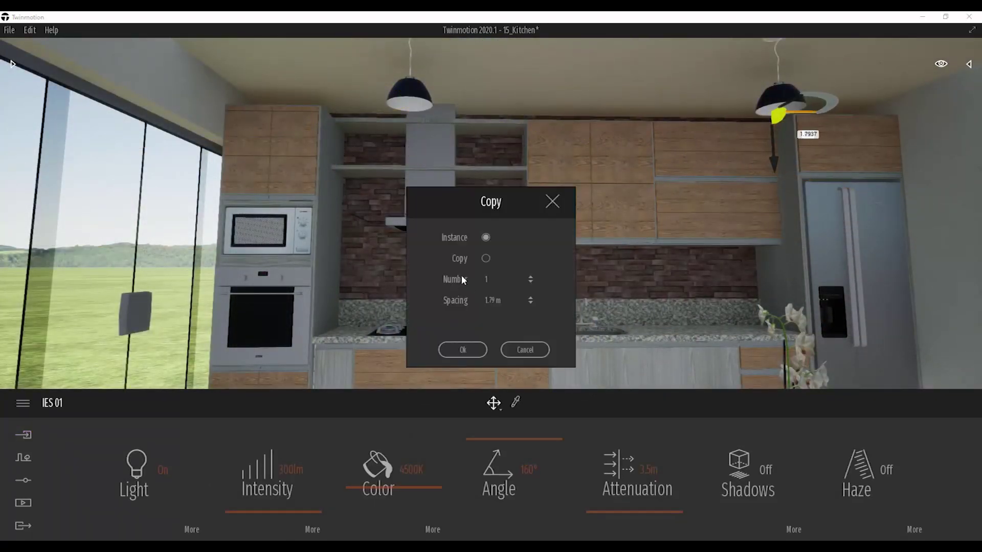
pyautogui.click(455, 350)
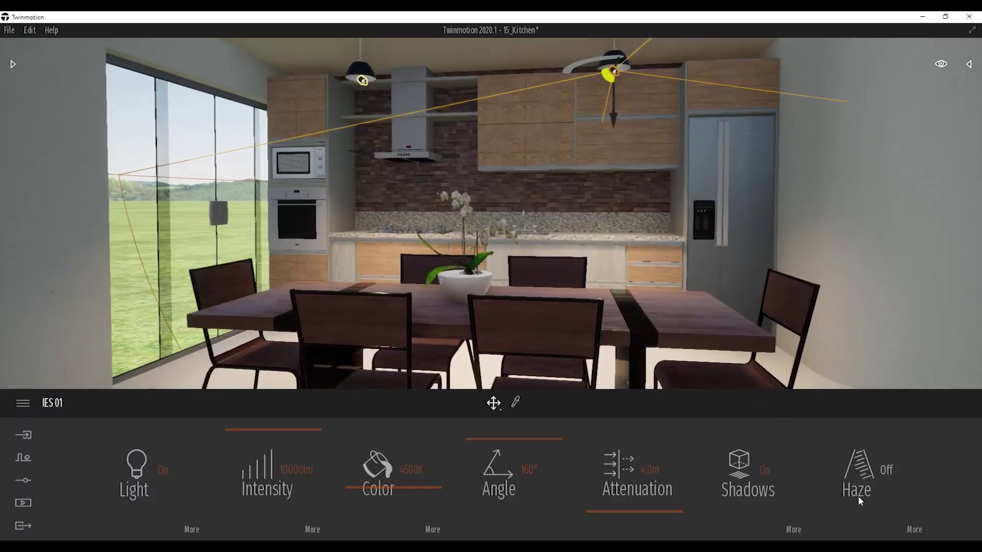
# Turn on Haze for the IES 01 lights and inspect the effect around the kitchen.
pyautogui.click(884, 472)
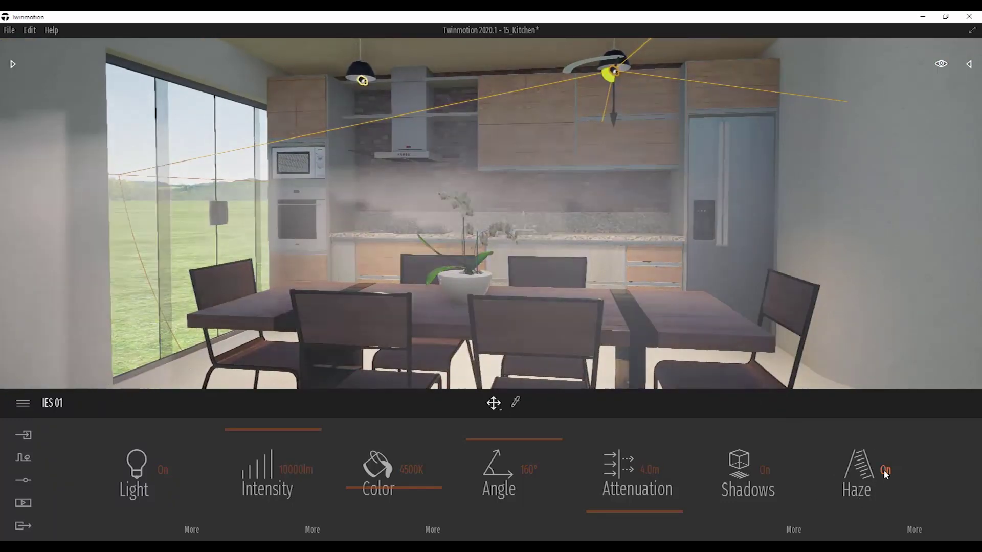
pyautogui.keyDown('shift'); pyautogui.moveTo(548, 157); pyautogui.dragTo(539, 157, button='middle'); pyautogui.keyUp('shift')
pyautogui.scroll(-5, 540, 160)
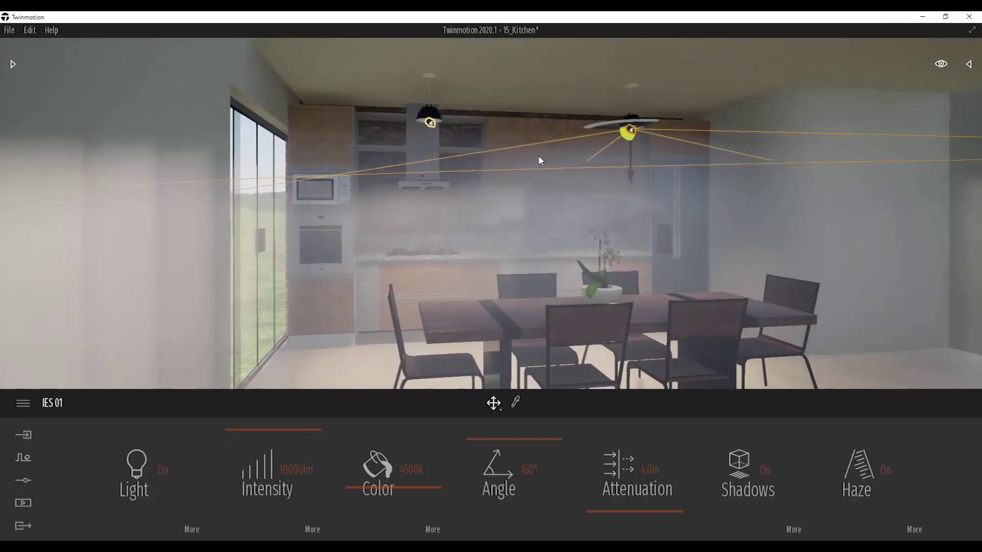
pyautogui.moveTo(538, 156); pyautogui.dragTo(539, 156, button='right')
pyautogui.scroll(3, 541, 158)
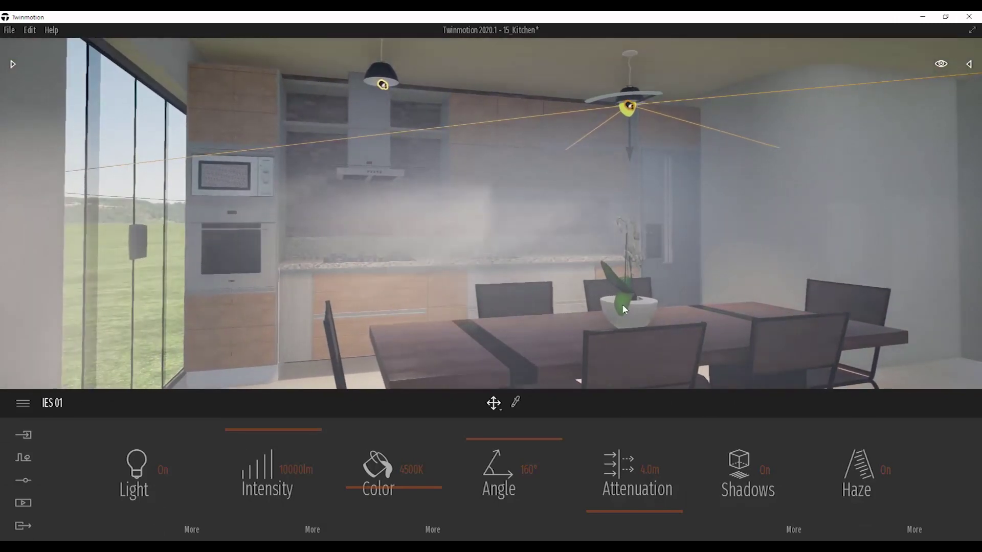
# Set the haze intensity of the IES 01 lights to 0% and check the effect from several viewpoints around the dining table.
pyautogui.click(913, 529)
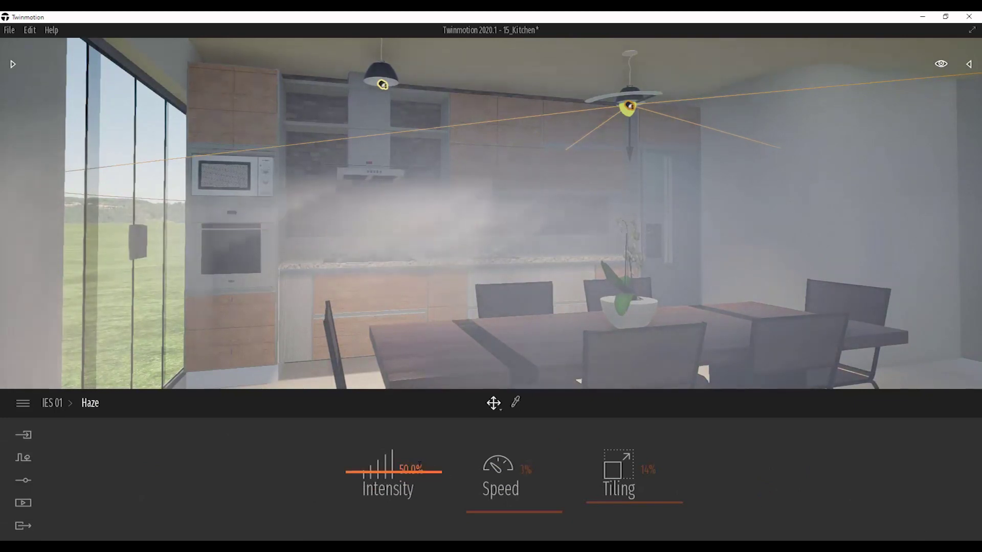
pyautogui.click(418, 468)
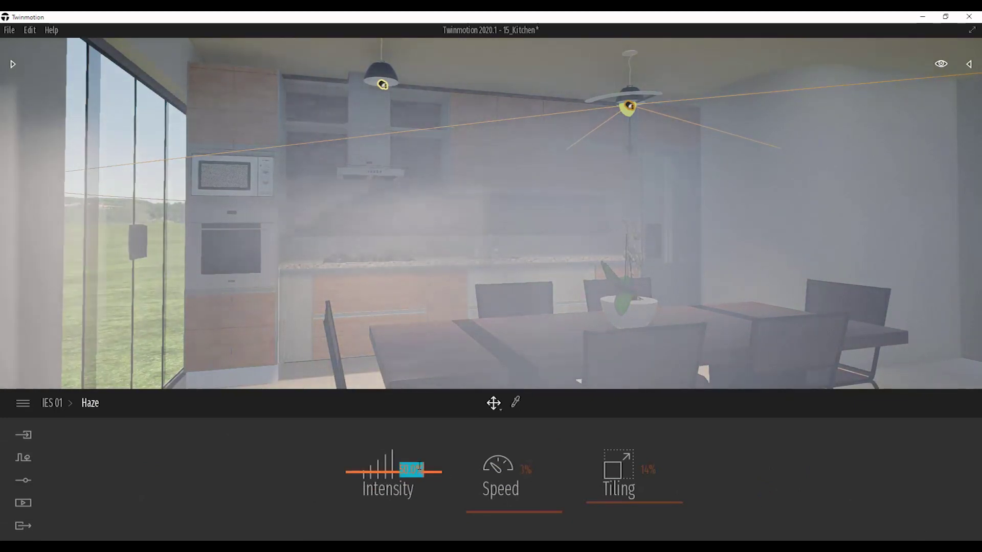
pyautogui.write('0')
pyautogui.press('Return')
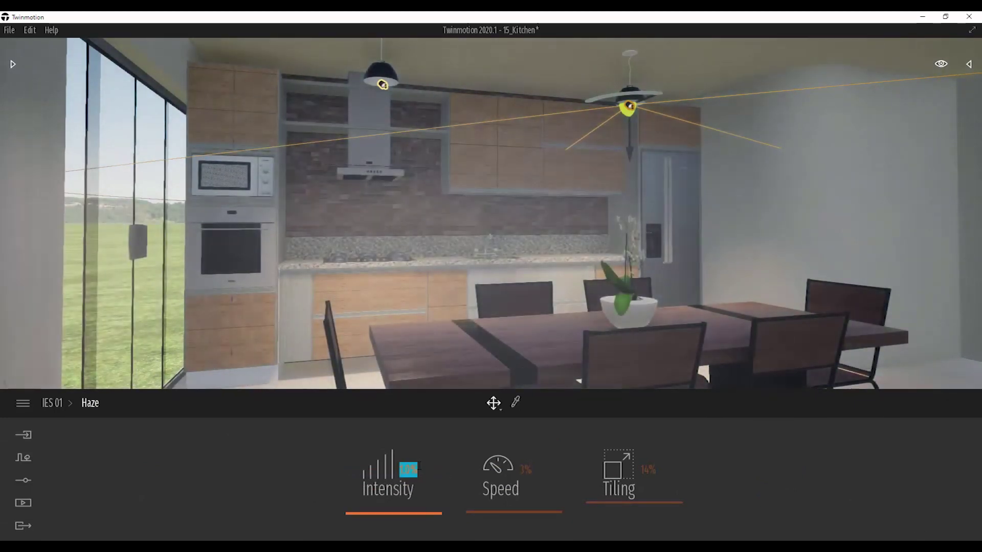
pyautogui.press('d')
pyautogui.moveTo(501, 238)
pyautogui.mouseDown(button='right')
pyautogui.moveTo(481, 236)
pyautogui.moveTo(501, 238)
pyautogui.mouseUp(button='right')
pyautogui.press('s')
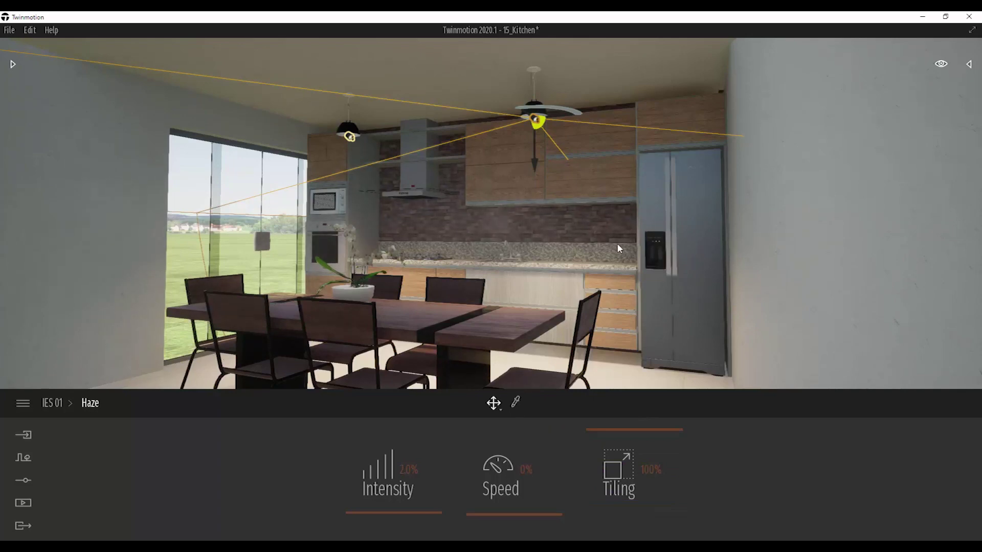
pyautogui.keyDown('shift'); pyautogui.moveTo(617, 244); pyautogui.dragTo(615, 243, button='middle'); pyautogui.keyUp('shift')
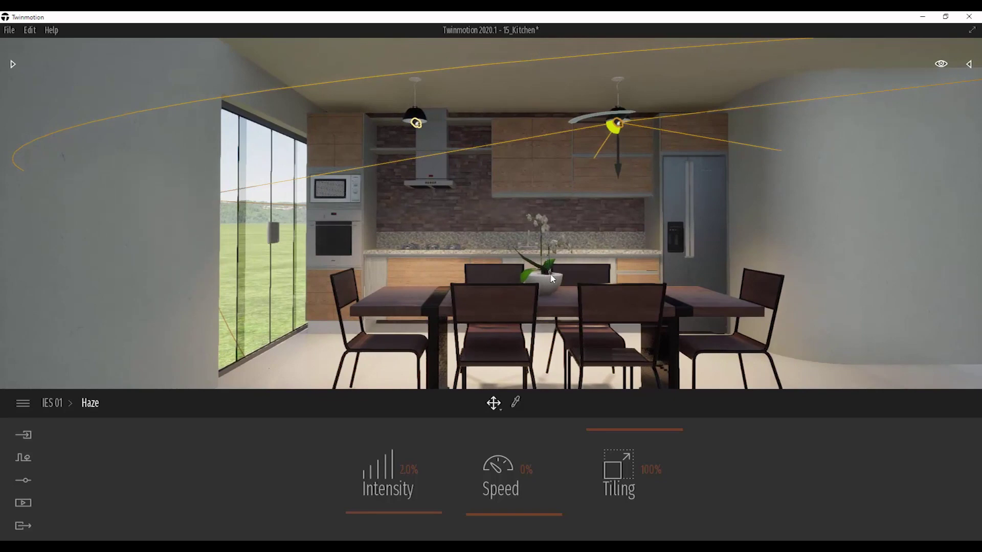
pyautogui.press('w')
pyautogui.press('d')
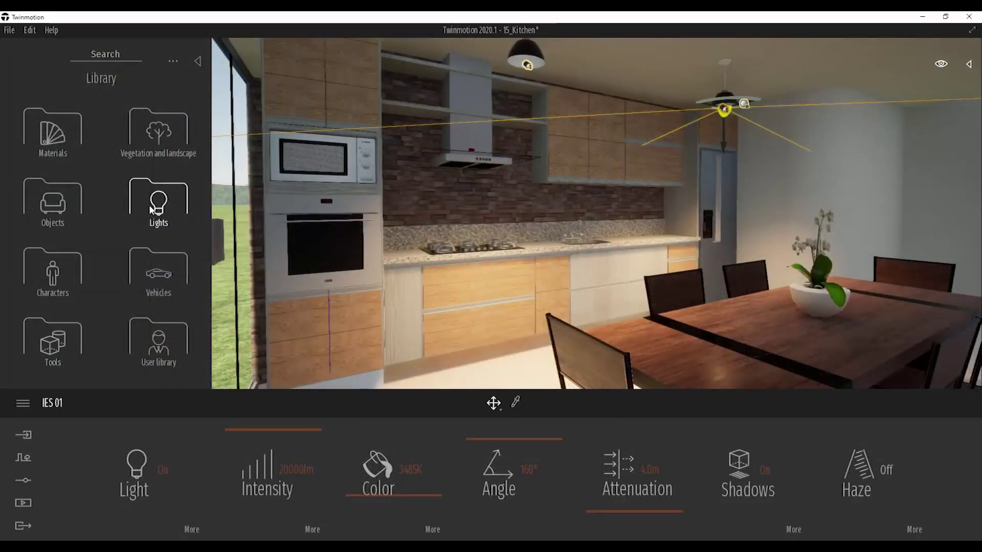
# Place an Area light from the Lights library above the sink and raise it to the underside of the wall cabinets.
pyautogui.click(159, 205)
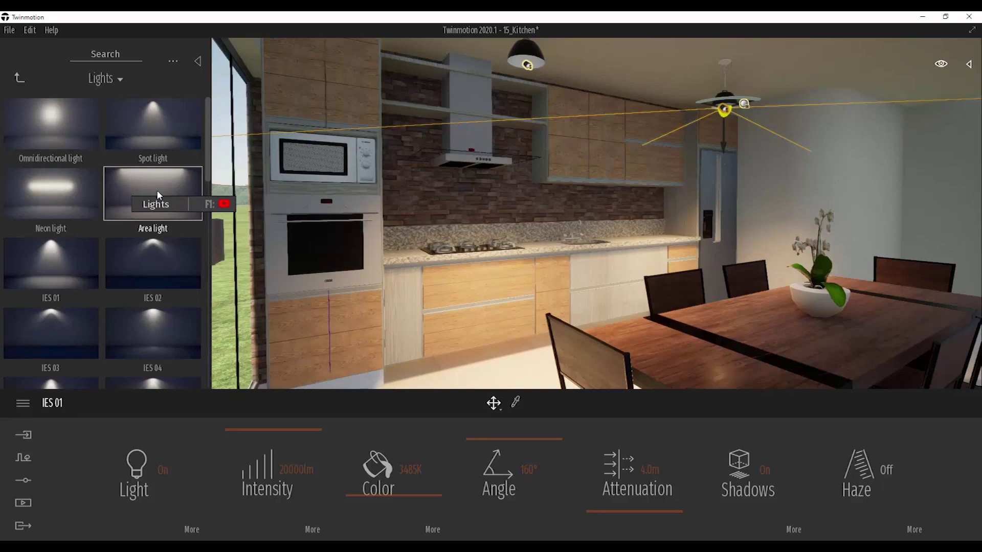
pyautogui.moveTo(157, 191)
pyautogui.mouseDown()
pyautogui.moveTo(121, 176)
pyautogui.moveTo(391, 195)
pyautogui.mouseUp()
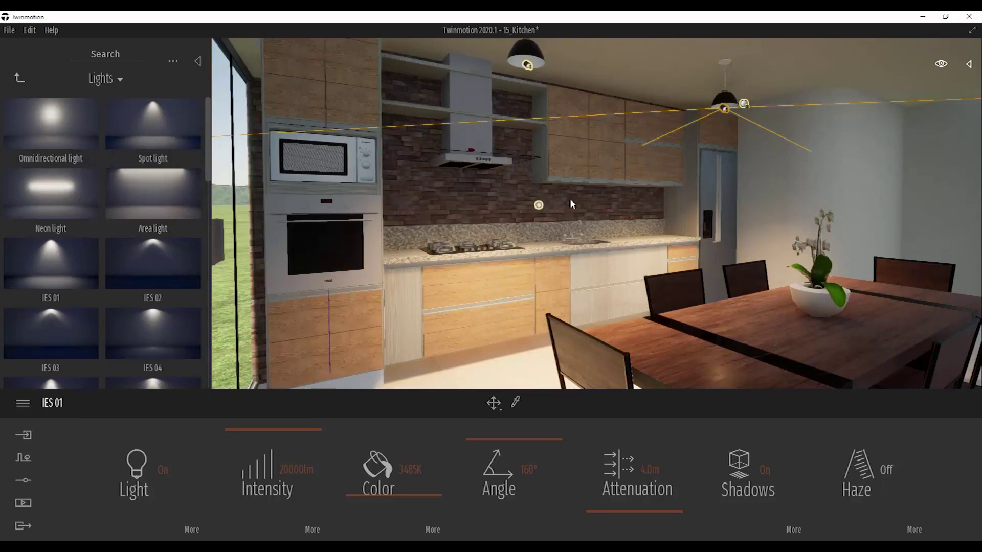
pyautogui.moveTo(577, 197); pyautogui.dragTo(578, 198)
pyautogui.press('w')
pyautogui.press('a')
pyautogui.moveTo(540, 204); pyautogui.dragTo(534, 204, button='right')
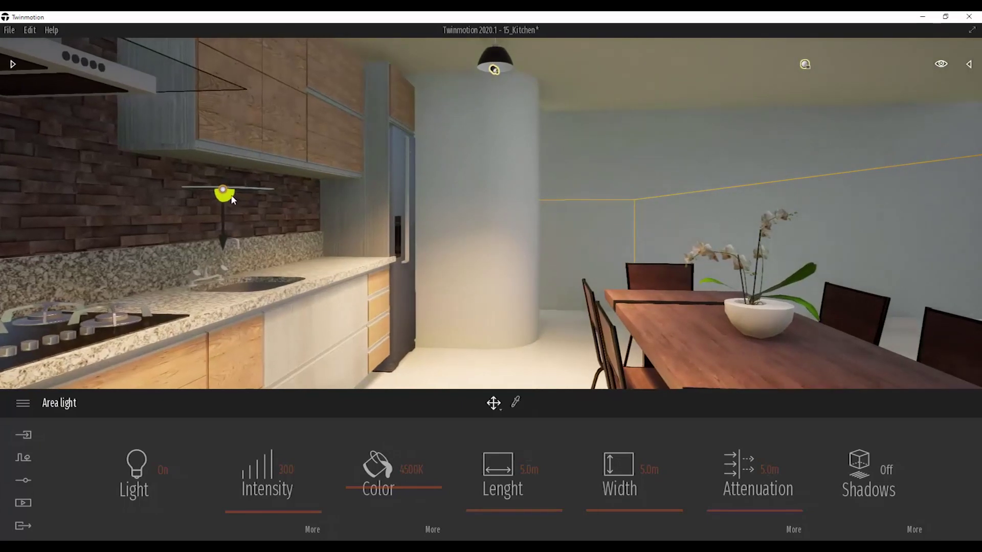
pyautogui.moveTo(221, 209); pyautogui.dragTo(226, 196)
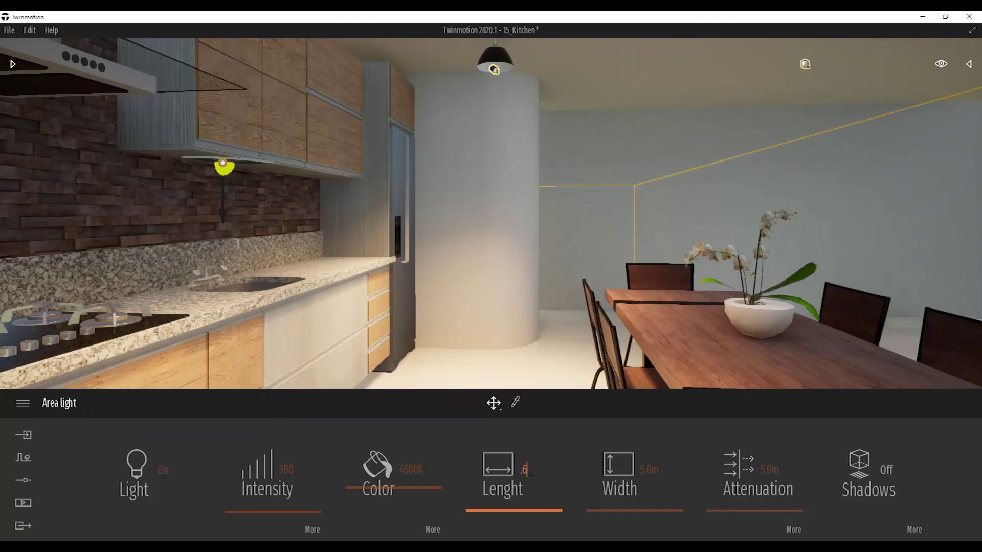
# Set both the length and the width of the area light to 0.6 m.
pyautogui.click(658, 470)
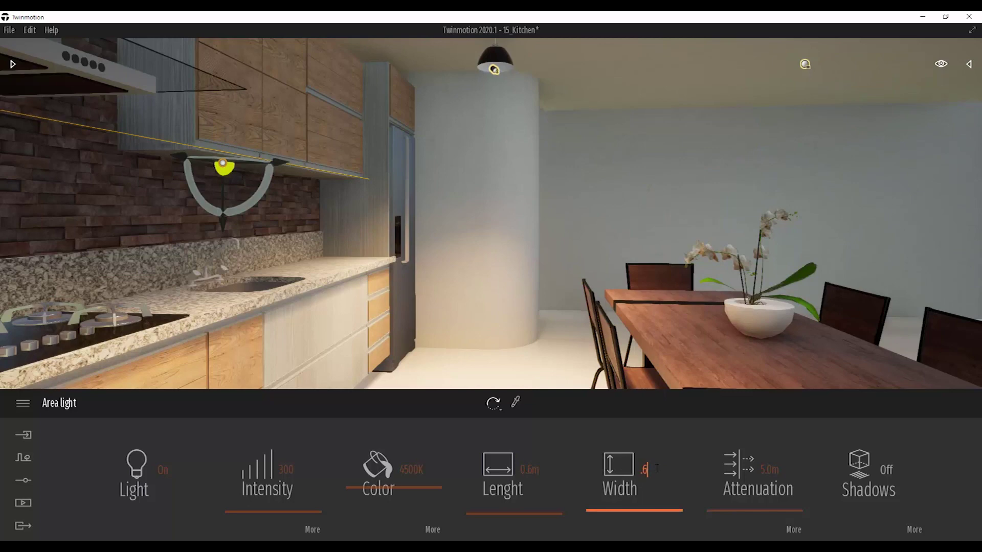
pyautogui.press('w')
pyautogui.moveTo(304, 137); pyautogui.dragTo(304, 135, button='right')
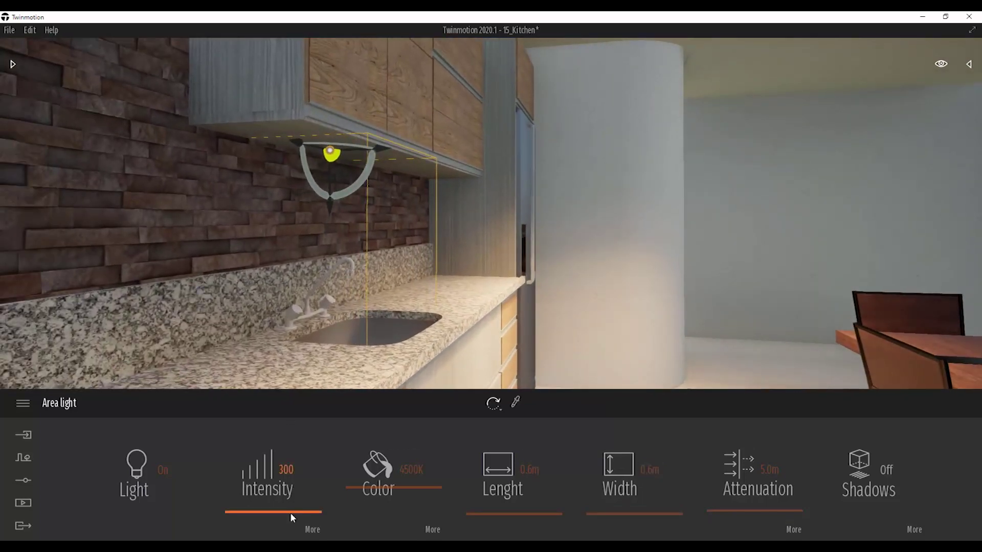
# Set the area light's intensity to 75000 and its attenuation to 18.2 m.
pyautogui.moveTo(291, 513); pyautogui.dragTo(319, 424)
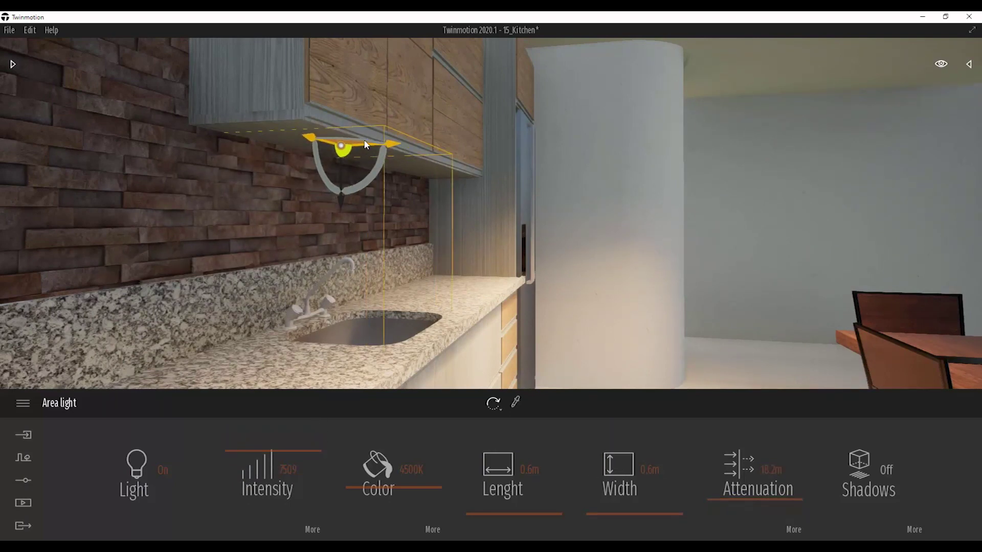
pyautogui.press('Return')
pyautogui.press('d')
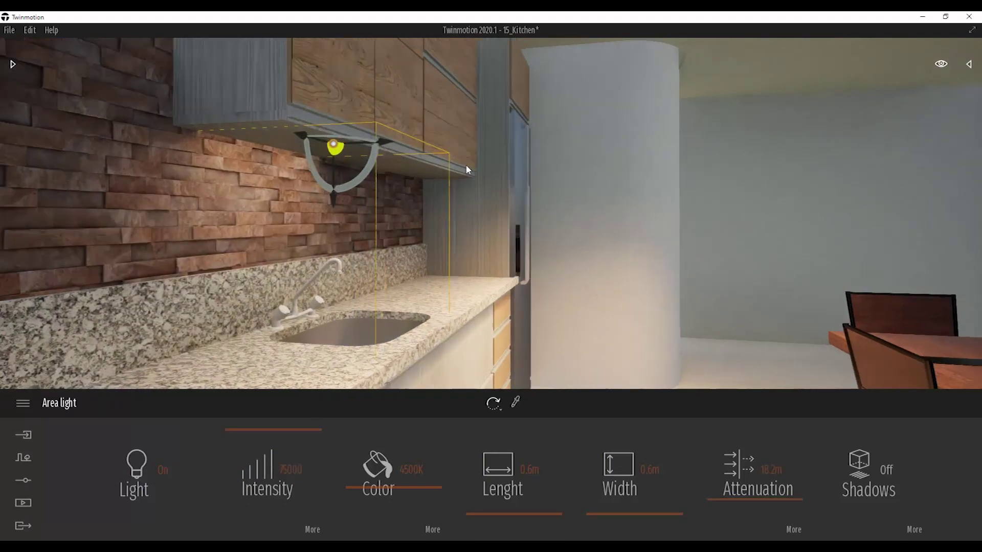
# Widen the area light to 1.6 m and shift it toward the fridge so it sits centred under the wall cabinets.
pyautogui.moveTo(465, 165); pyautogui.dragTo(451, 138, button='right')
pyautogui.press('w')
pyautogui.press('Escape')
pyautogui.click(360, 128)
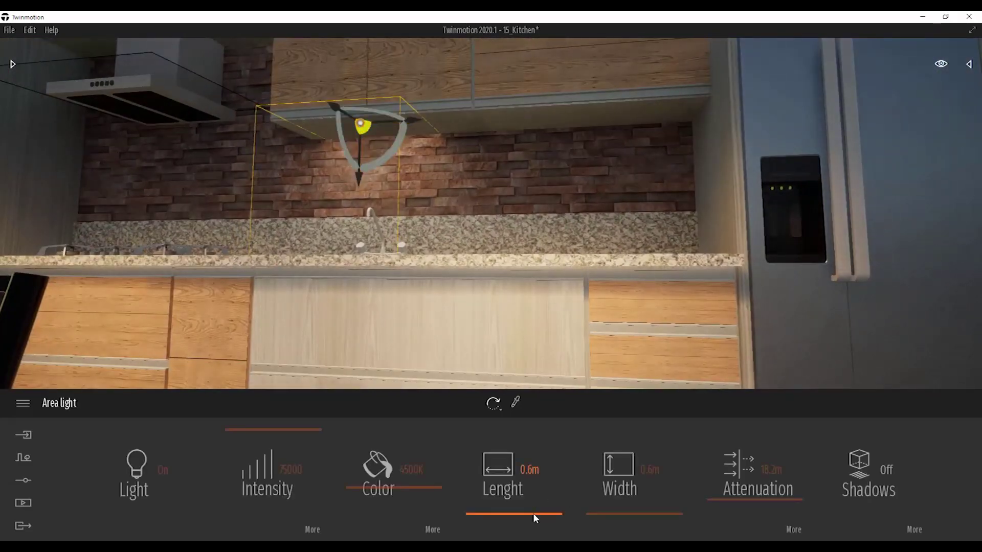
pyautogui.moveTo(620, 520); pyautogui.dragTo(624, 513)
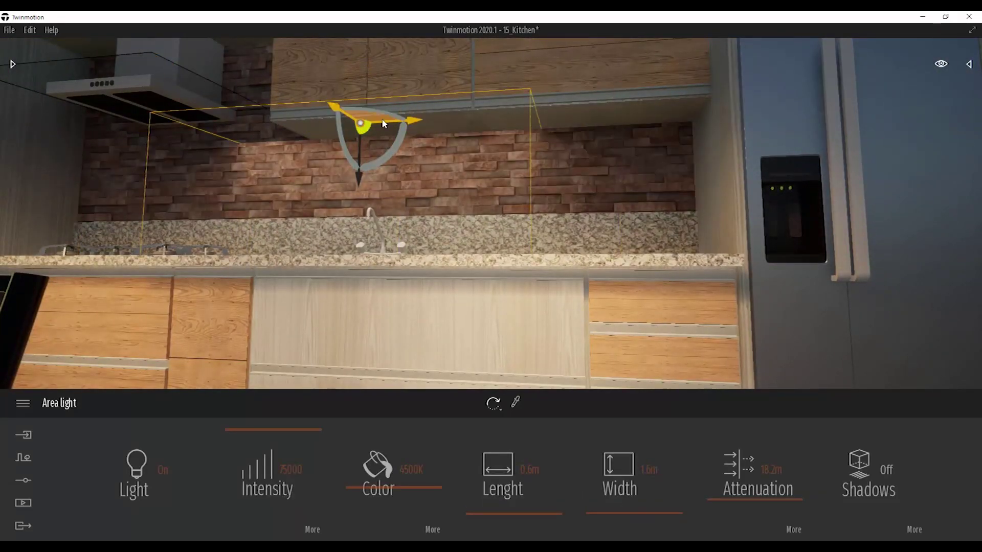
pyautogui.moveTo(385, 124); pyautogui.dragTo(524, 125)
# Turn on shadows for the area light and examine its effect on the backsplash and countertop.
pyautogui.scroll(-5, 530, 194)
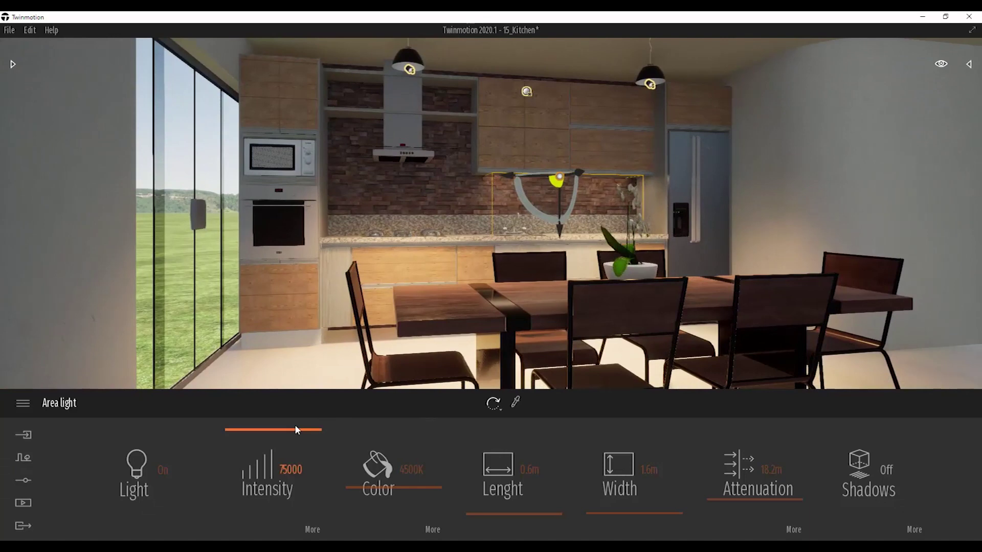
pyautogui.click(885, 471)
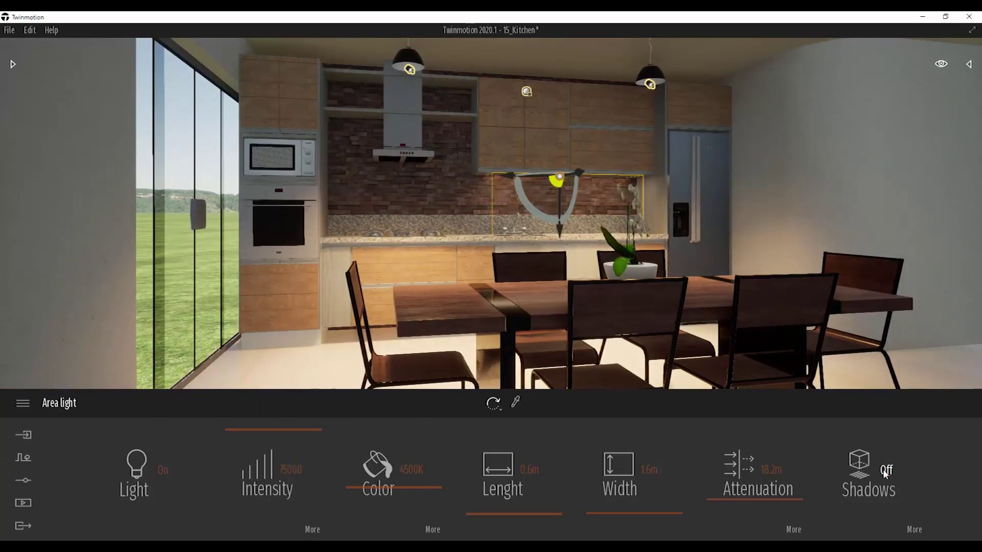
pyautogui.scroll(5, 631, 277)
pyautogui.scroll(-4, 632, 279)
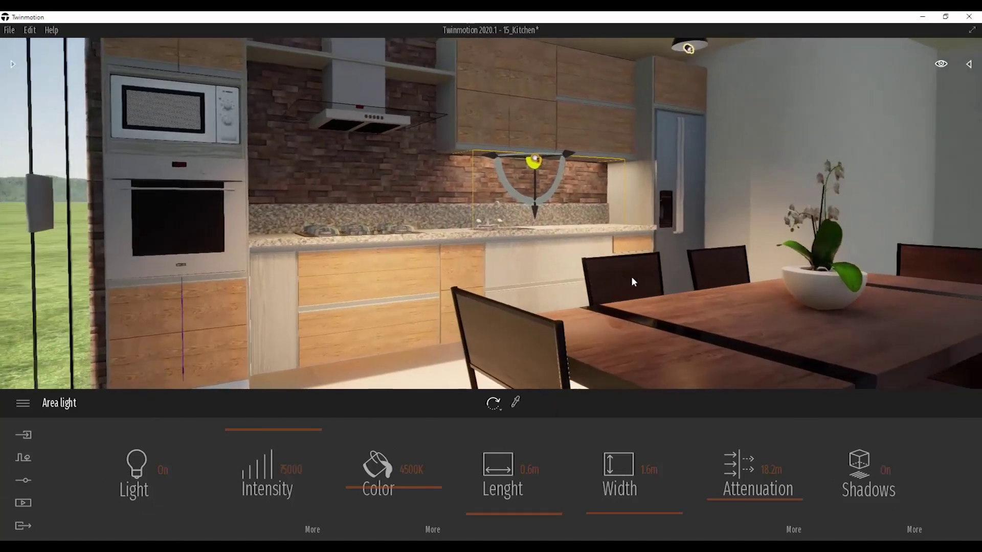
pyautogui.scroll(3, 633, 281)
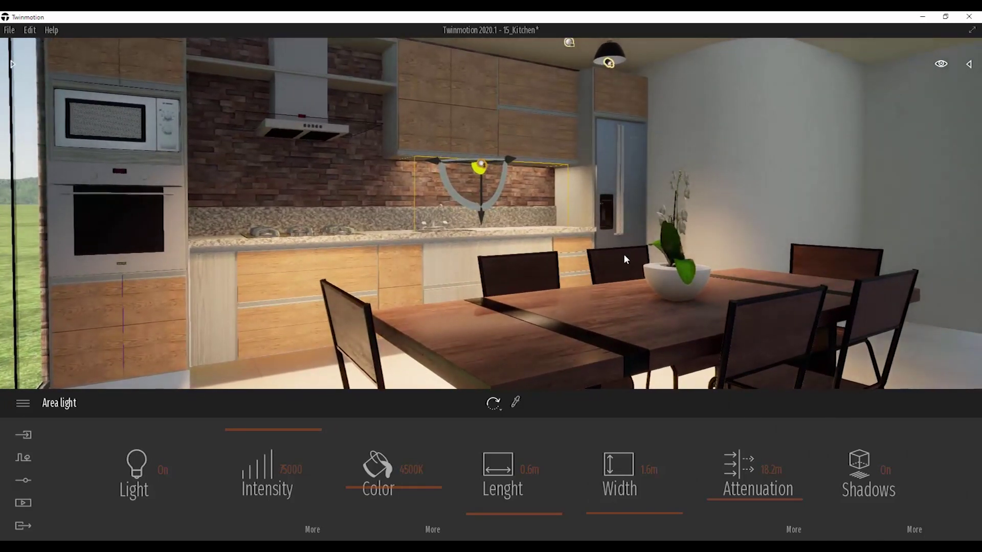
pyautogui.scroll(-4, 624, 254)
pyautogui.scroll(2, 624, 253)
pyautogui.scroll(5, 624, 258)
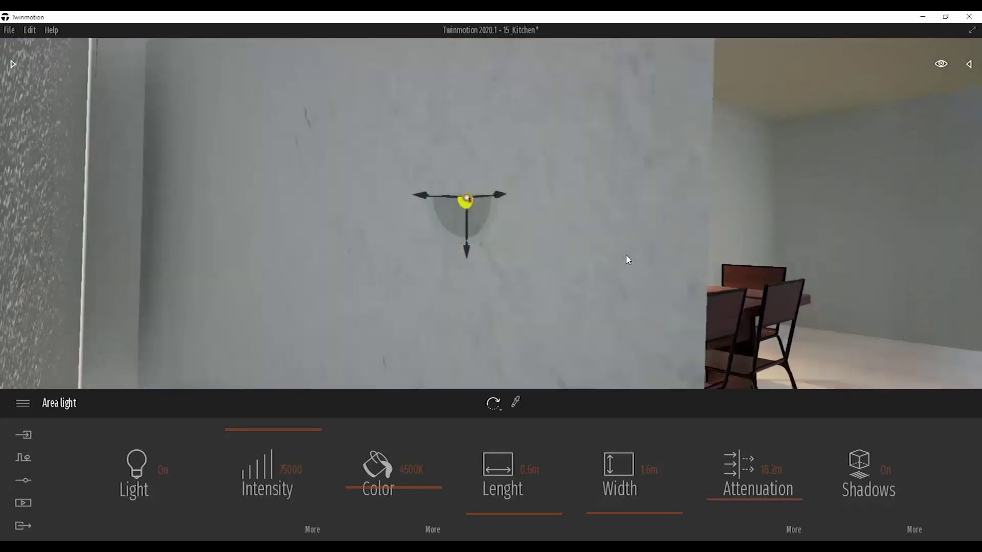
pyautogui.scroll(-5, 624, 259)
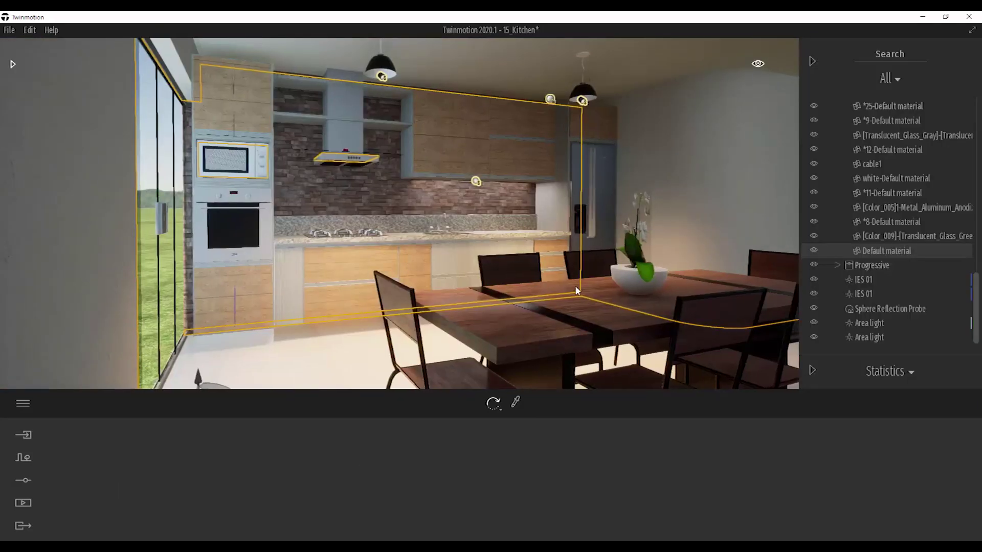
# Examine the kitchen's lighting and reflections from several viewpoints around the dining table.
pyautogui.moveTo(576, 286); pyautogui.dragTo(575, 285, button='right')
pyautogui.press('d')
pyautogui.press('w')
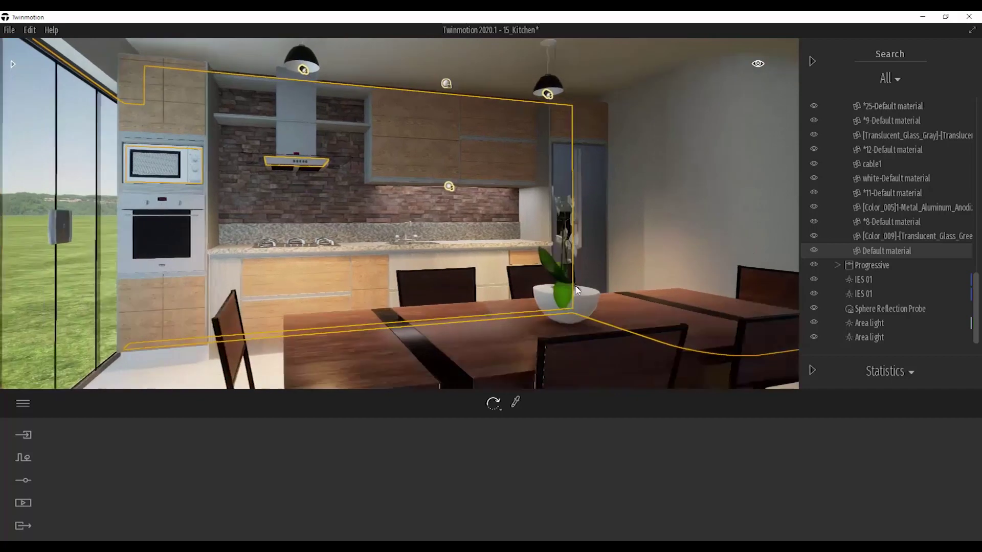
pyautogui.scroll(-5, 577, 290)
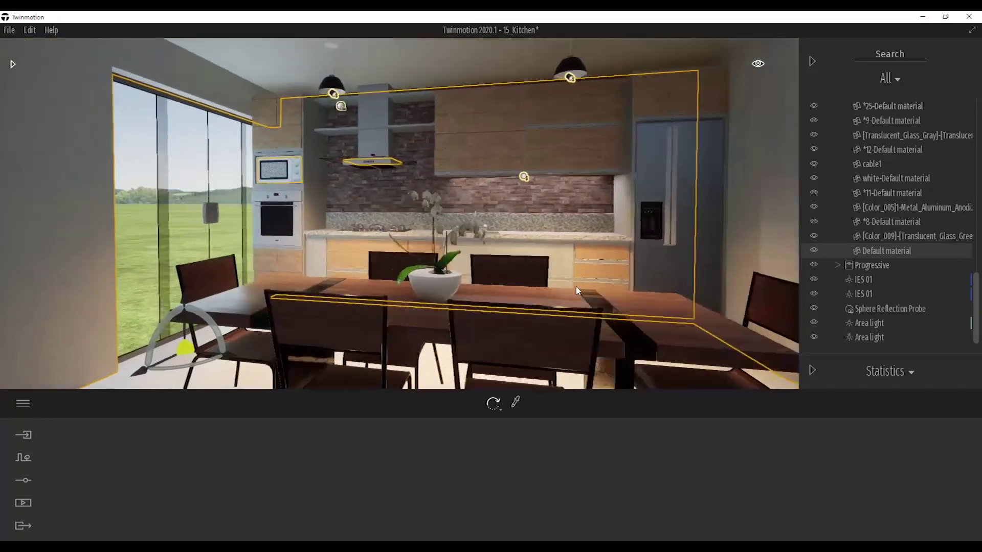
pyautogui.press('w')
pyautogui.press('a')
pyautogui.press('s')
pyautogui.press('d')
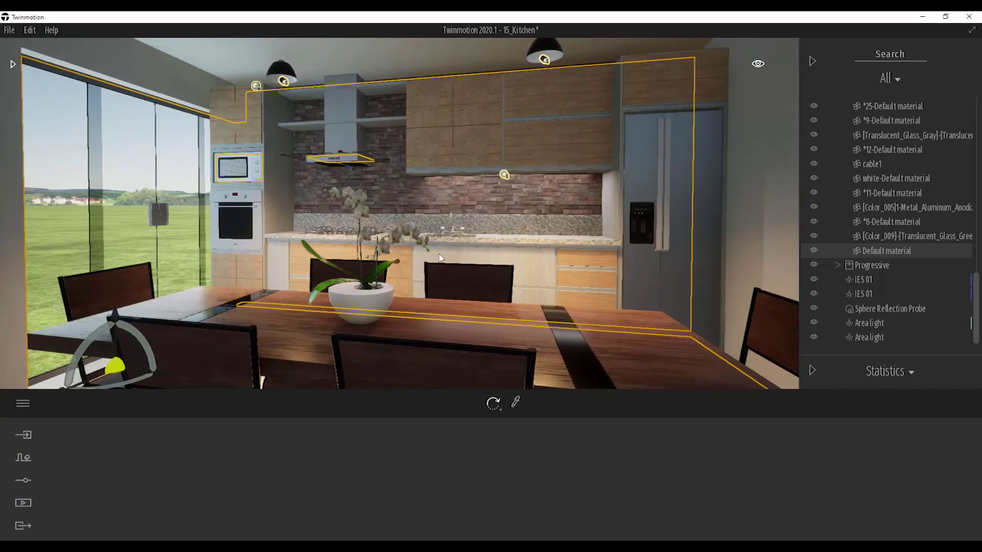
pyautogui.scroll(3, 443, 257)
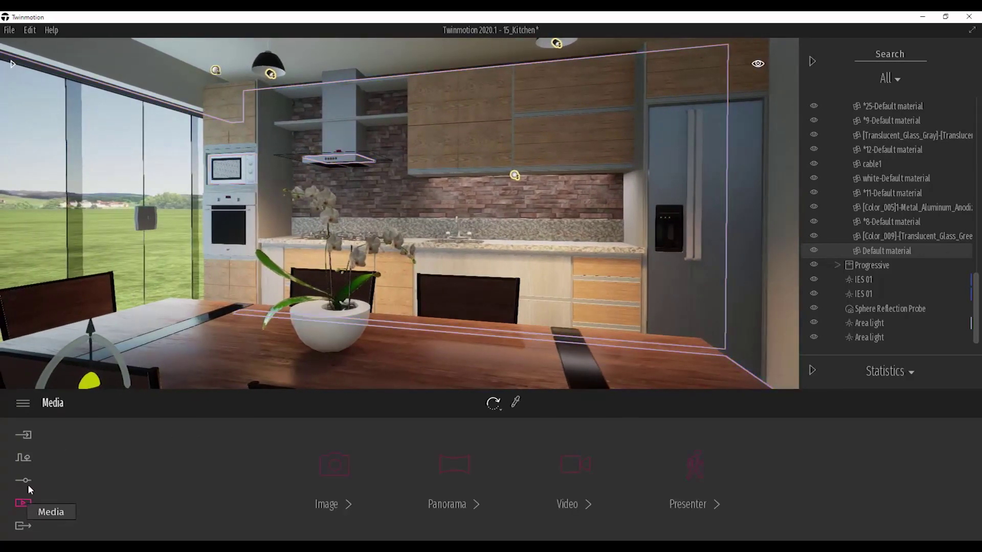
# Create a media image of the kitchen as seen across the dining table.
pyautogui.click(327, 459)
pyautogui.moveTo(456, 282); pyautogui.dragTo(455, 281, button='middle')
pyautogui.click(110, 463)
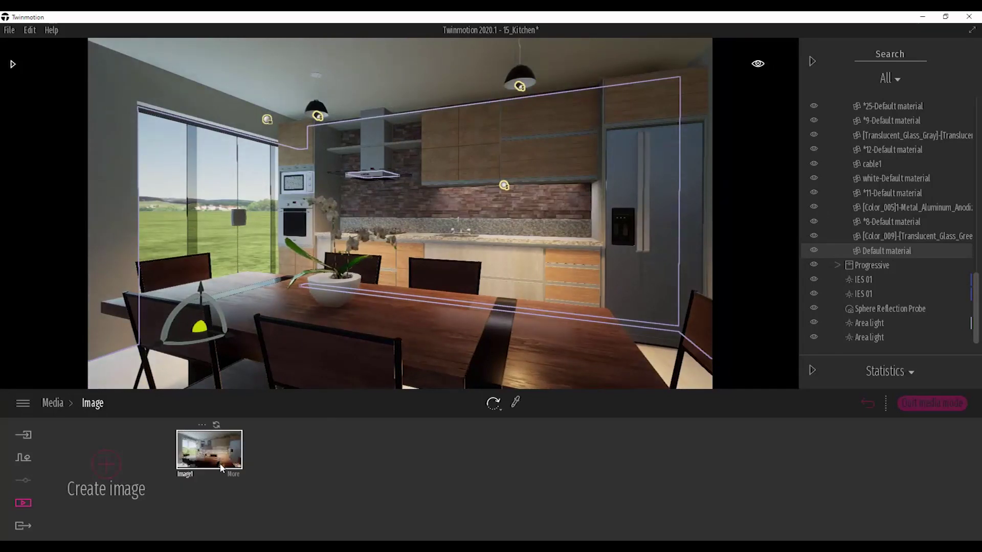
# Open the depth of field settings in the camera options of Image1.
pyautogui.click(233, 474)
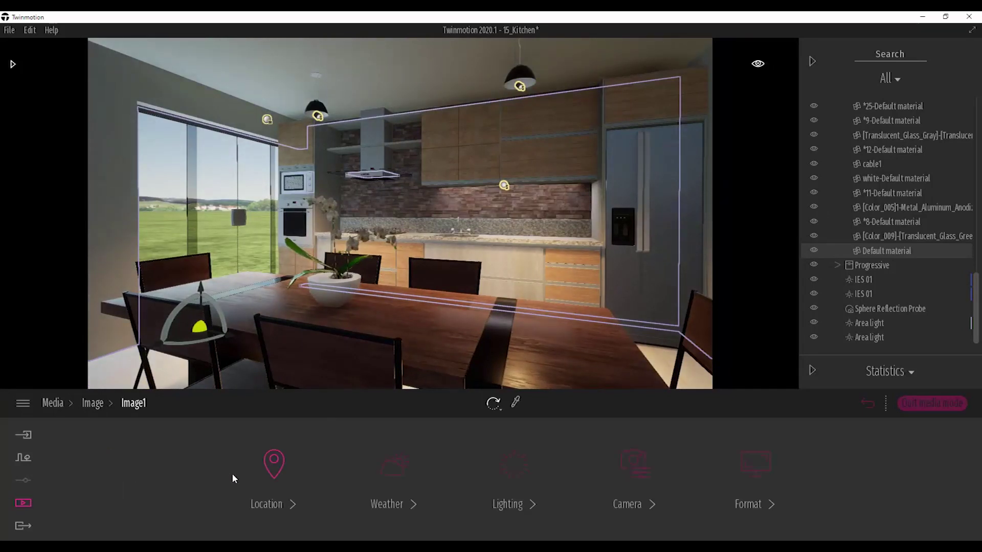
pyautogui.click(615, 468)
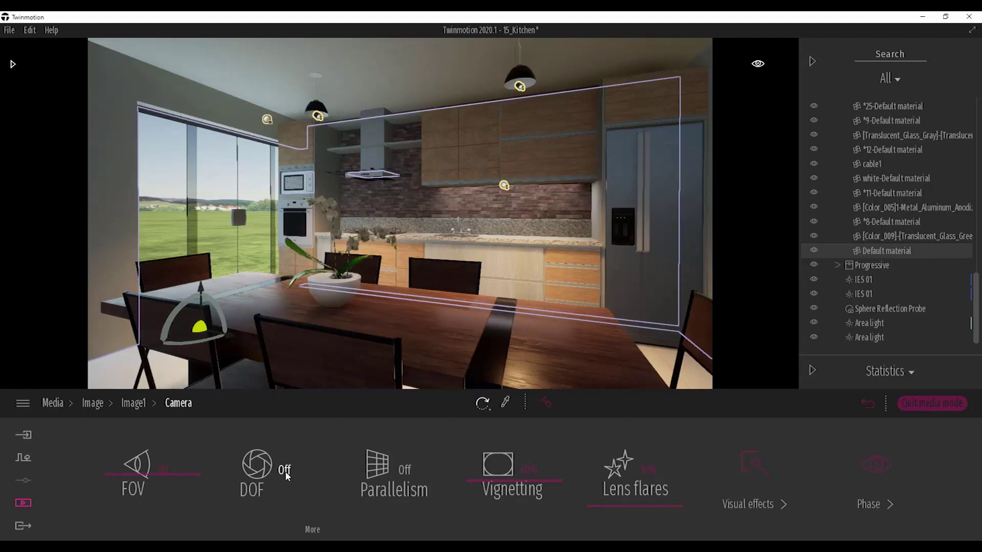
pyautogui.click(312, 531)
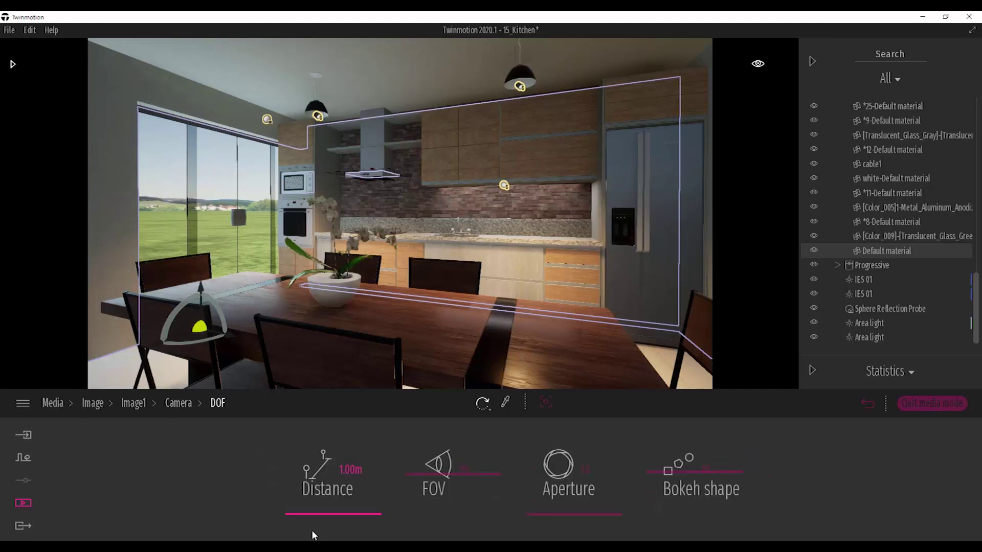
# Try out the depth of field focus picker on the white plant pot and on the chair behind the table.
pyautogui.click(546, 403)
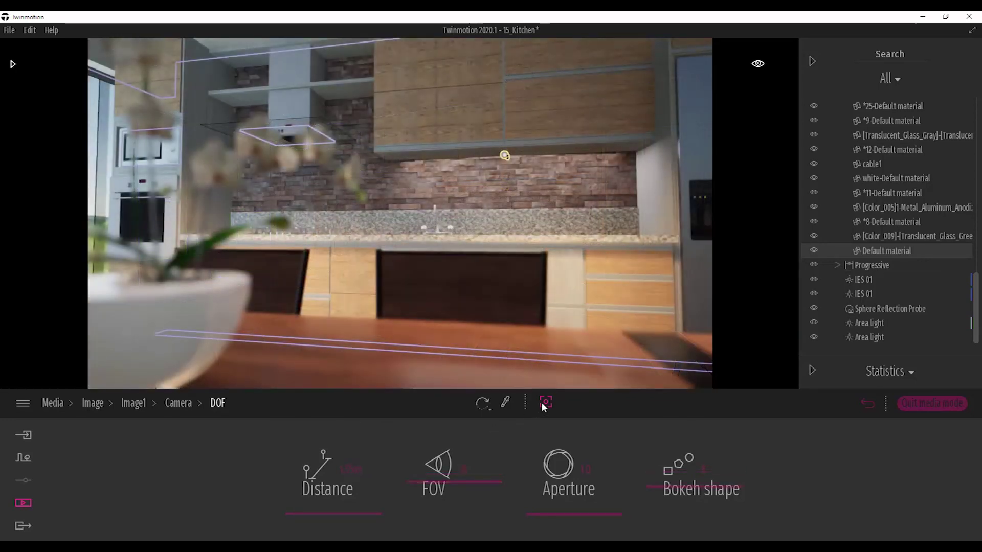
pyautogui.click(544, 402)
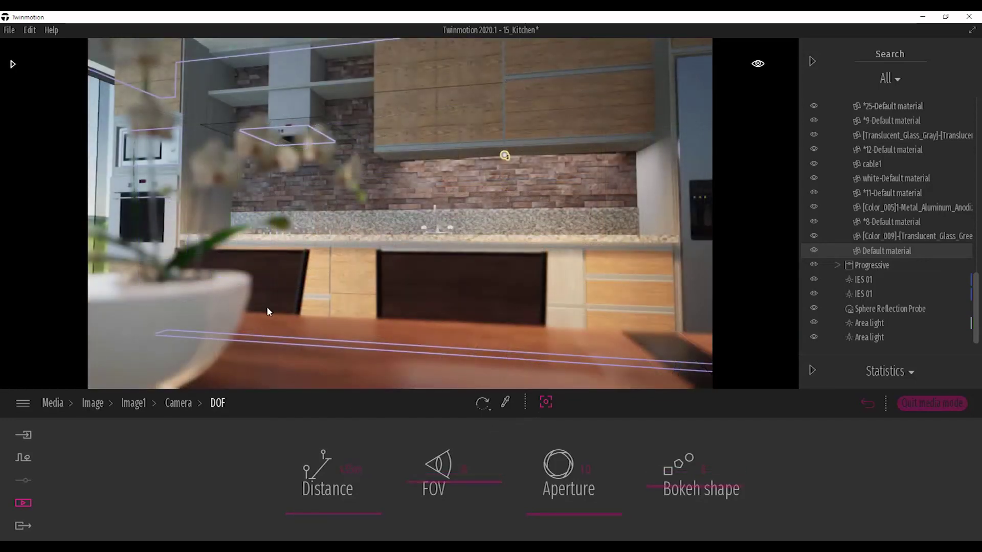
pyautogui.click(219, 300)
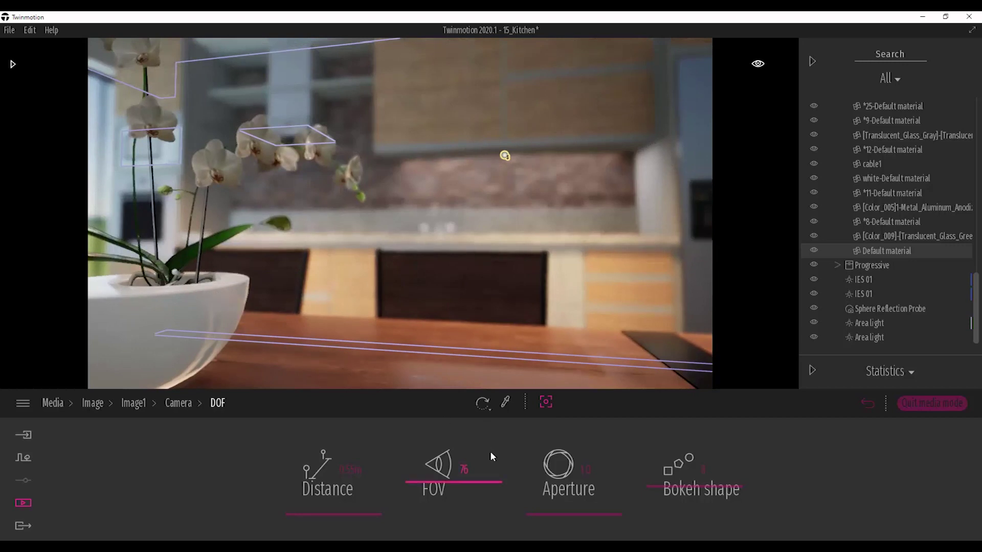
pyautogui.click(435, 299)
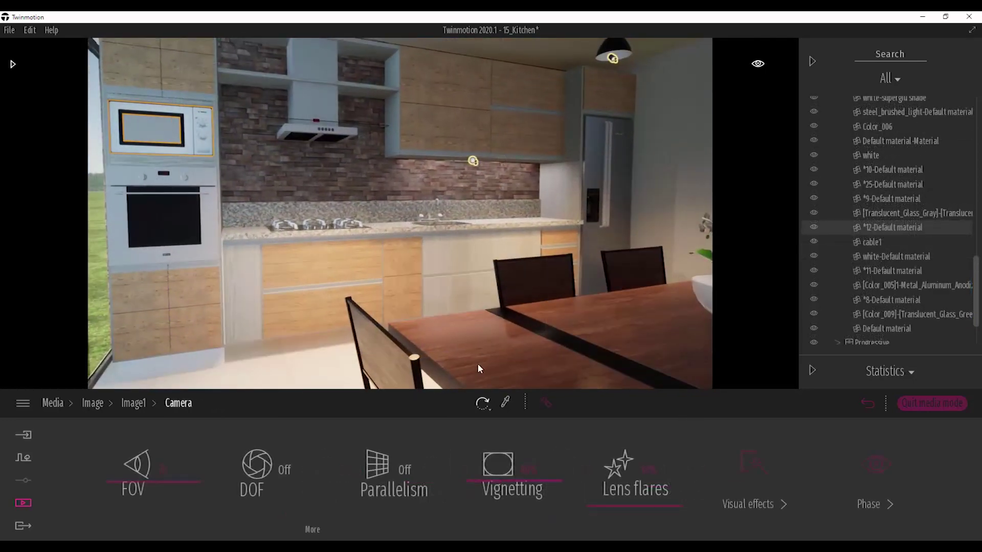
pyautogui.moveTo(461, 329); pyautogui.dragTo(455, 331, button='right')
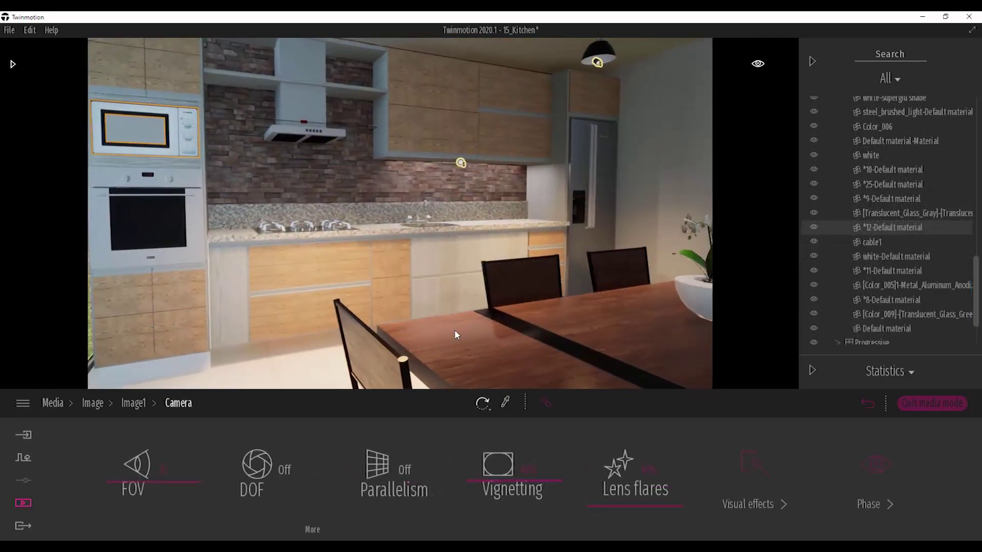
# Examine the kitchen cabinets, cooktop, worktop and brick backsplash lighting from several viewpoints, ending close to the sink and cooktop.
pyautogui.press('s')
pyautogui.press('a')
pyautogui.press('w')
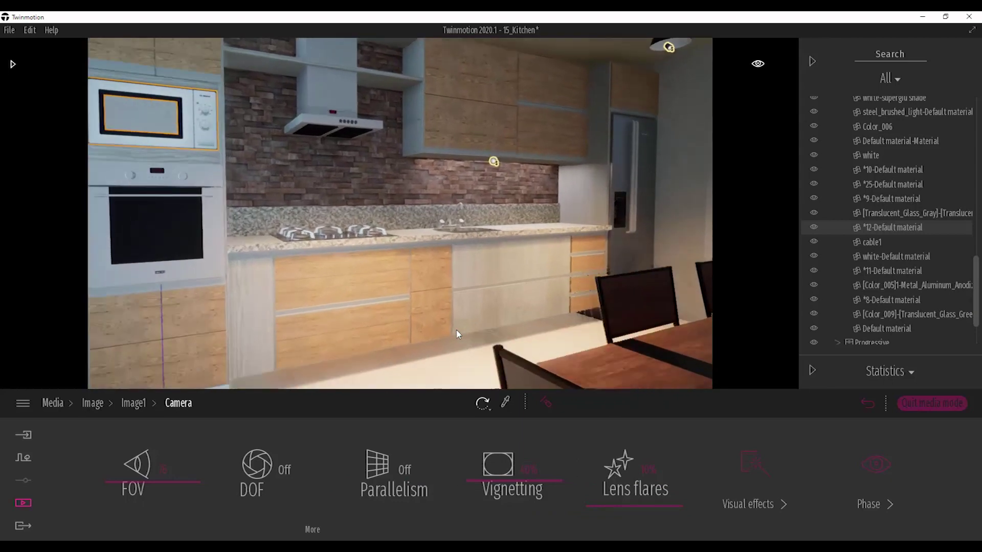
pyautogui.press('s')
pyautogui.press('w')
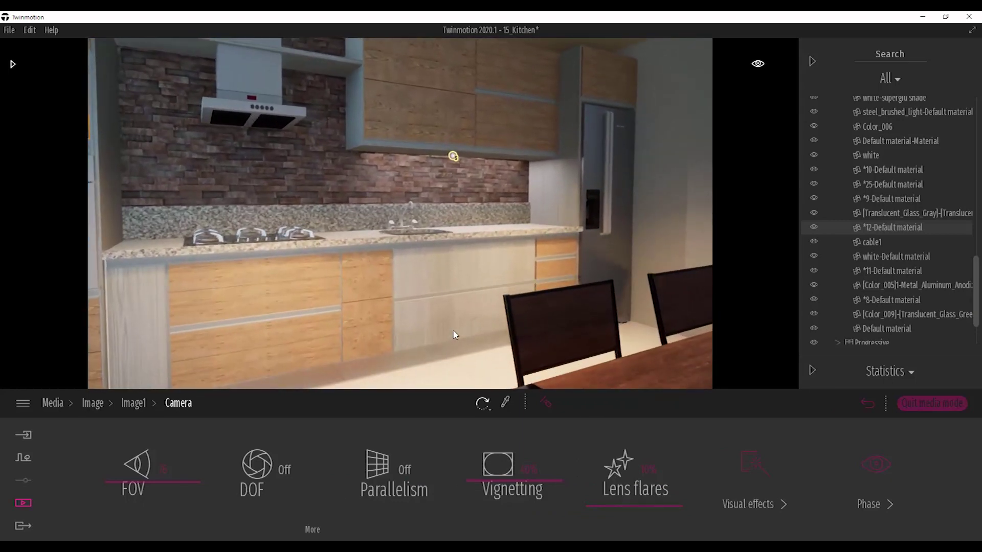
pyautogui.press('s')
pyautogui.press('d')
pyautogui.press('a')
pyautogui.press('w')
pyautogui.press('a')
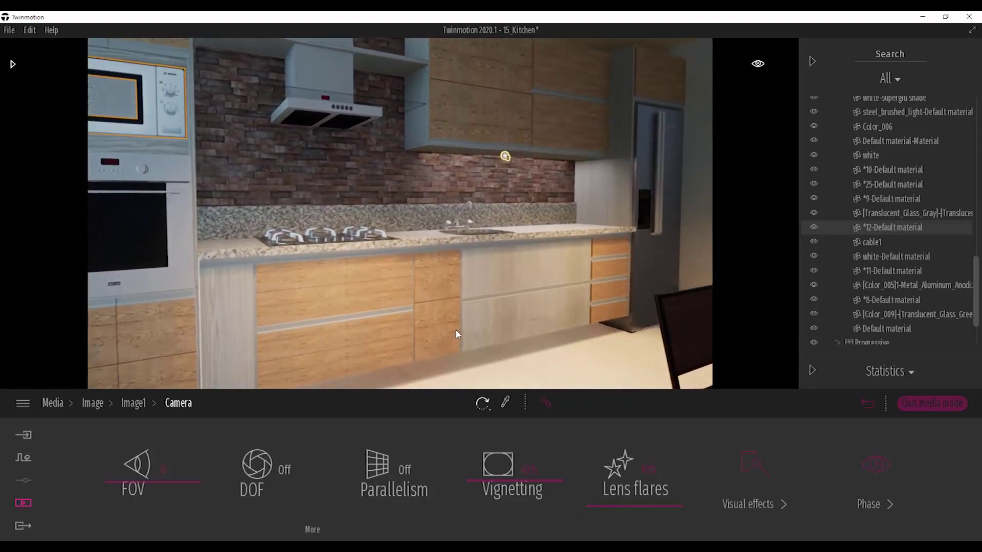
pyautogui.press('a')
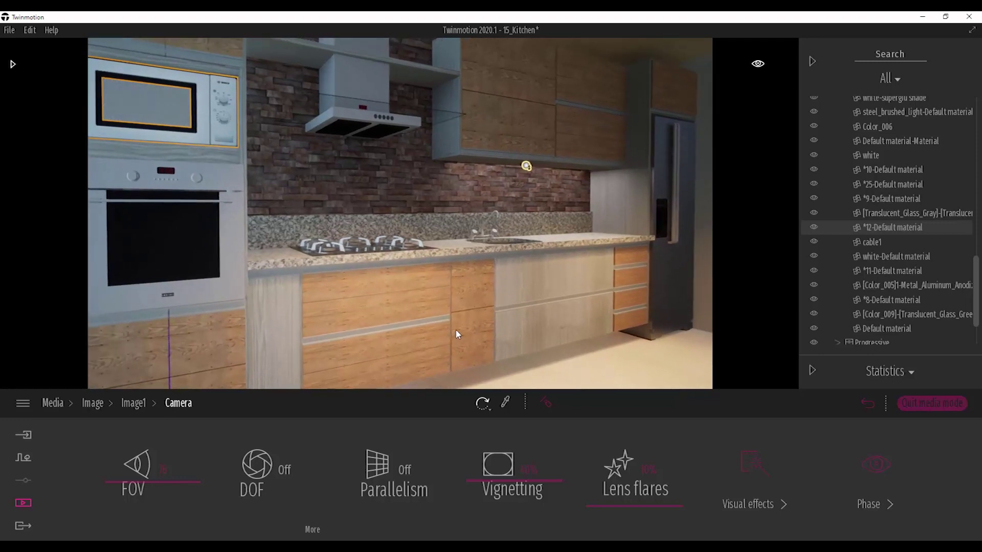
pyautogui.press('w')
pyautogui.press('s')
pyautogui.moveTo(455, 330); pyautogui.dragTo(455, 331, button='right')
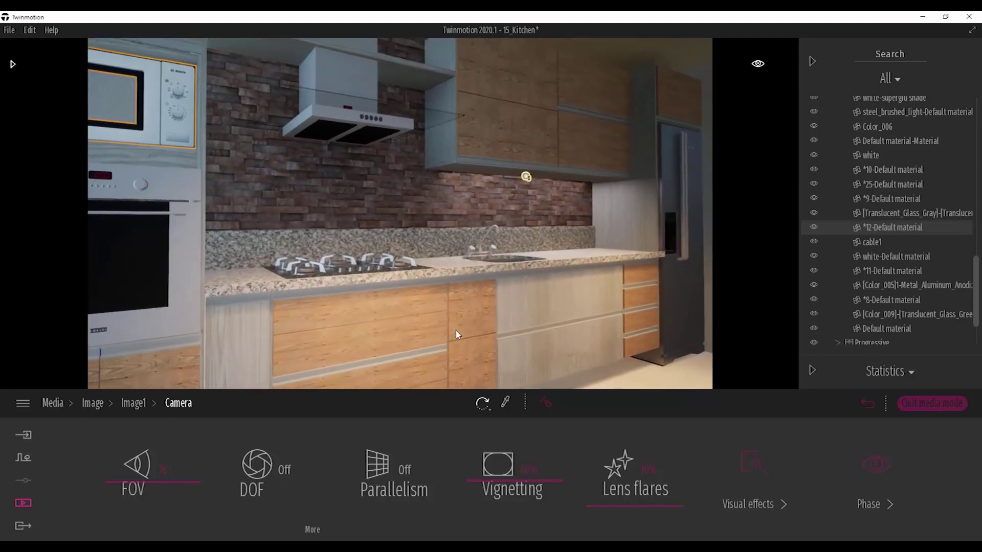
pyautogui.press('d')
pyautogui.press('w')
pyautogui.press('a')
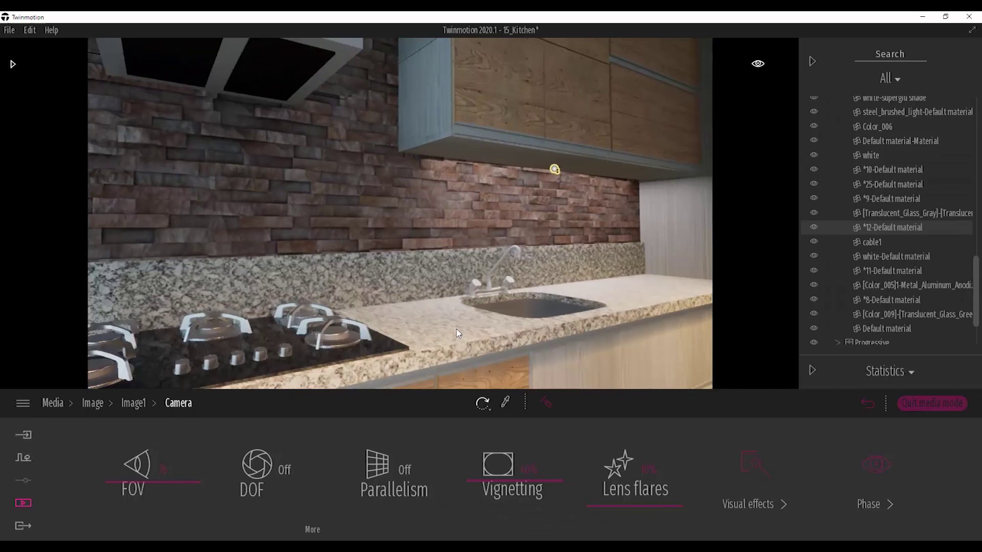
pyautogui.press('s')
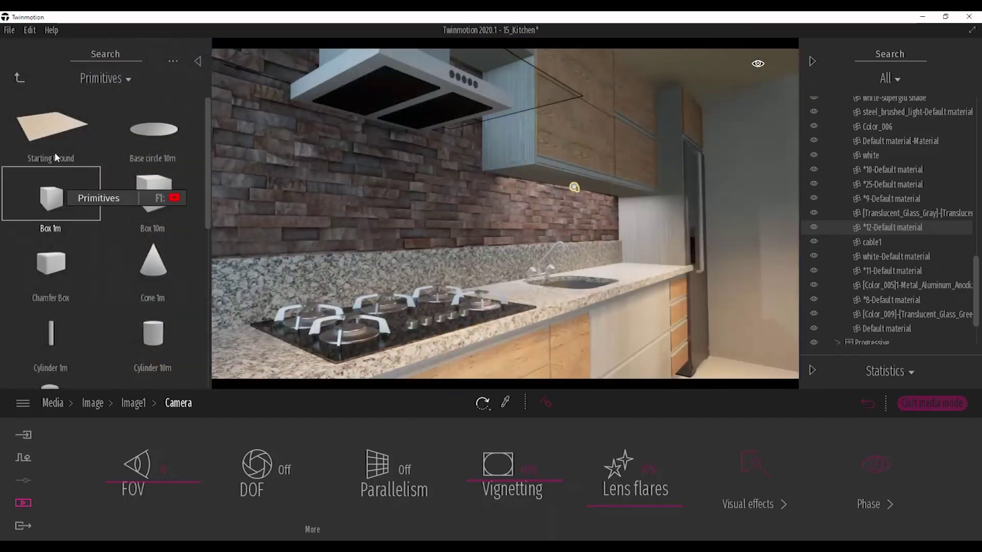
# Place a Base circle 10m primitive on the brick backsplash, shrink it to a small disc and pull it away from the wall.
pyautogui.moveTo(154, 138); pyautogui.dragTo(526, 207)
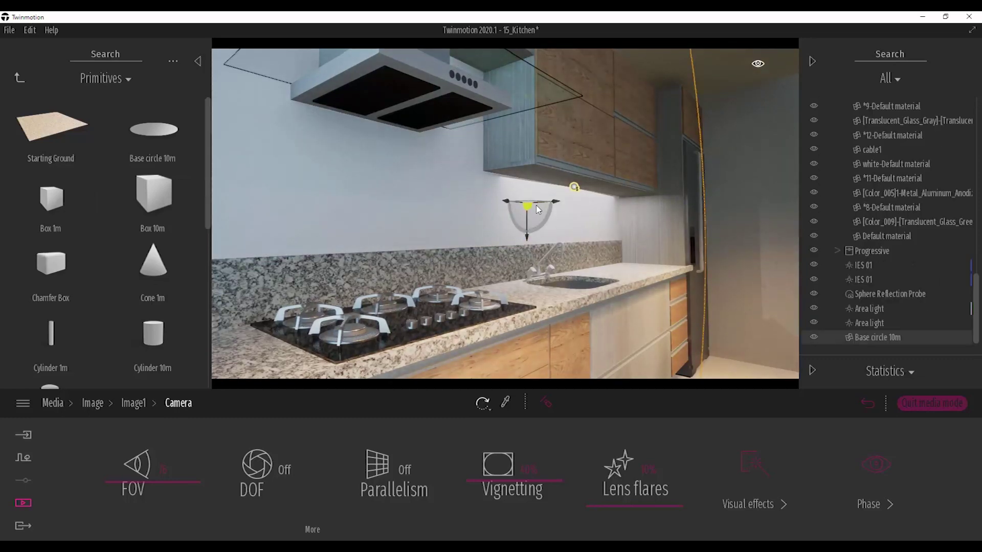
pyautogui.click(496, 406)
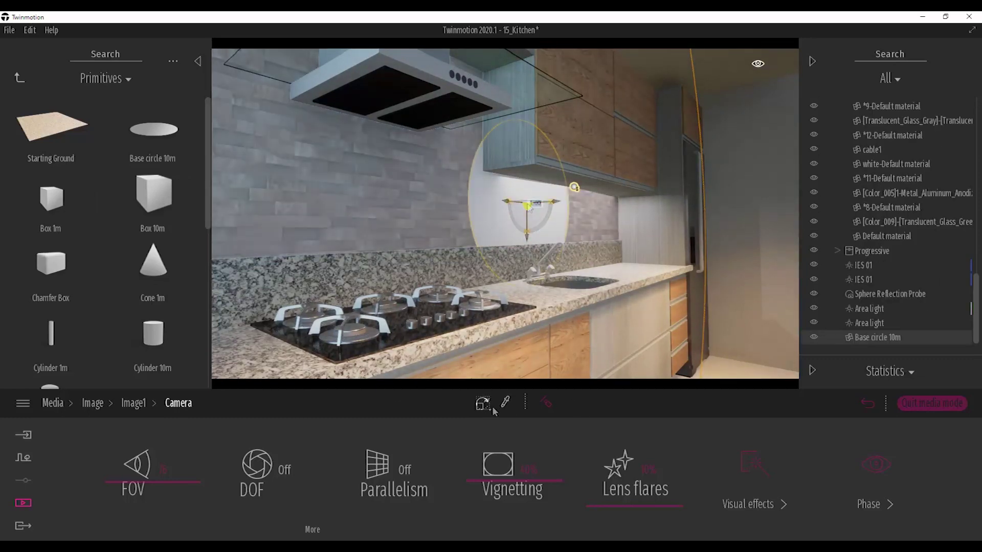
pyautogui.moveTo(529, 222); pyautogui.dragTo(513, 327, button='right')
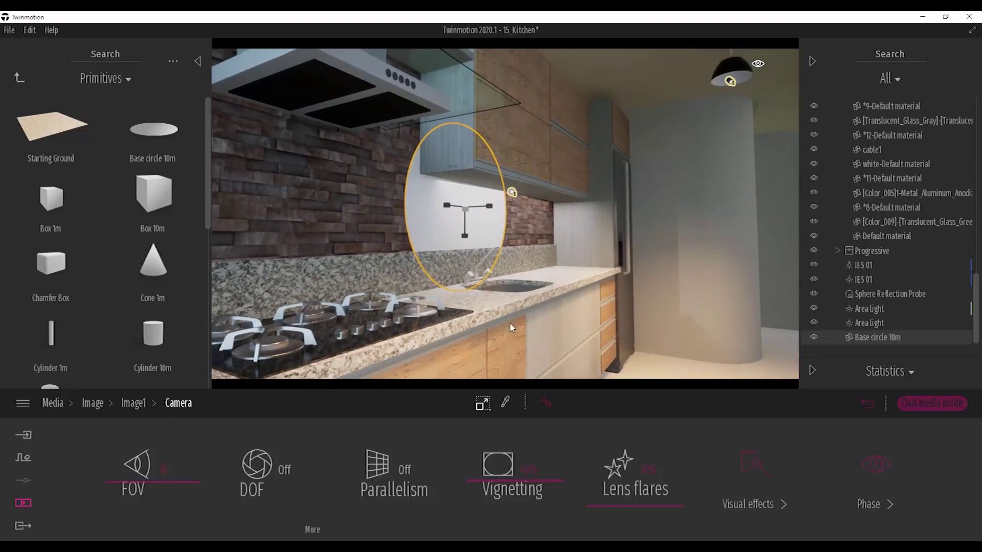
pyautogui.moveTo(474, 254); pyautogui.dragTo(458, 416, button='right')
pyautogui.moveTo(484, 404)
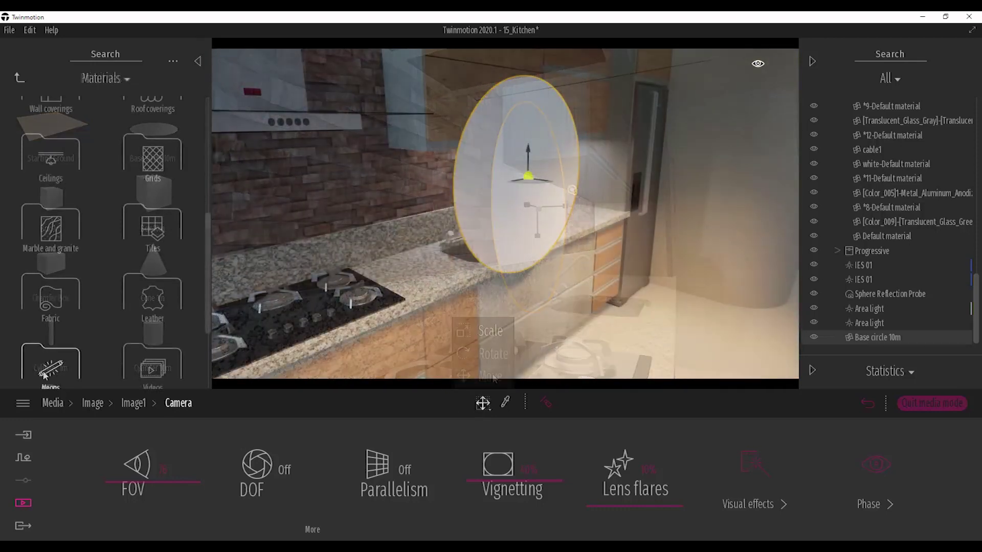
# Apply the Neon 01 material to the disc above the worktop.
pyautogui.click(40, 369)
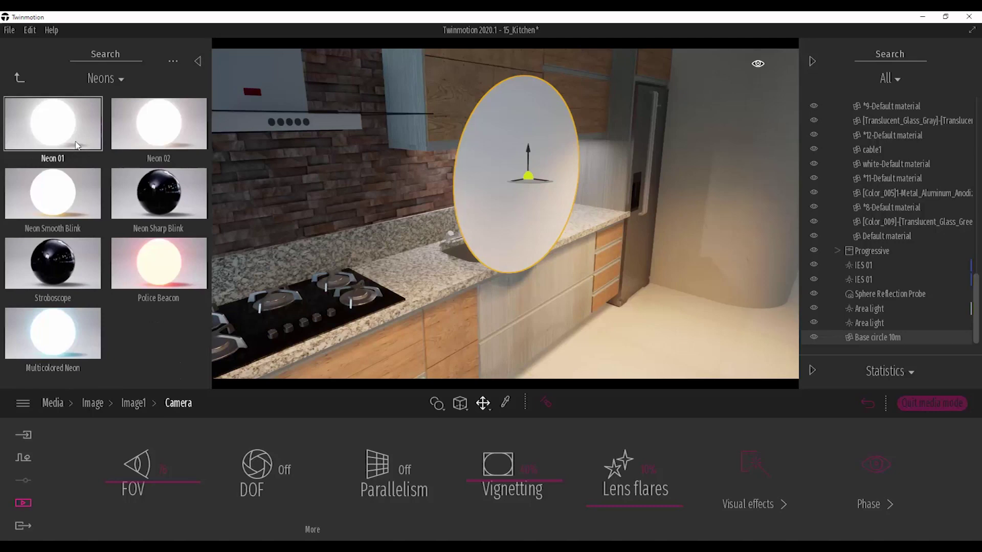
pyautogui.moveTo(80, 145); pyautogui.dragTo(458, 181)
pyautogui.moveTo(459, 181); pyautogui.dragTo(458, 184, button='right')
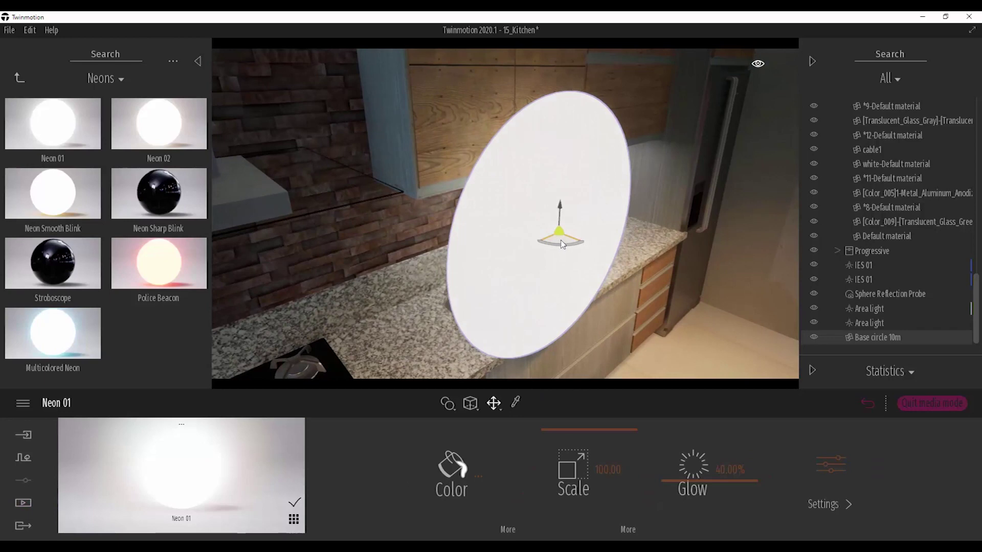
# Move the glowing disc back towards the brick backsplash, between the cooktop and the sink.
pyautogui.moveTo(560, 245); pyautogui.dragTo(365, 233)
pyautogui.moveTo(365, 227); pyautogui.dragTo(346, 223, button='right')
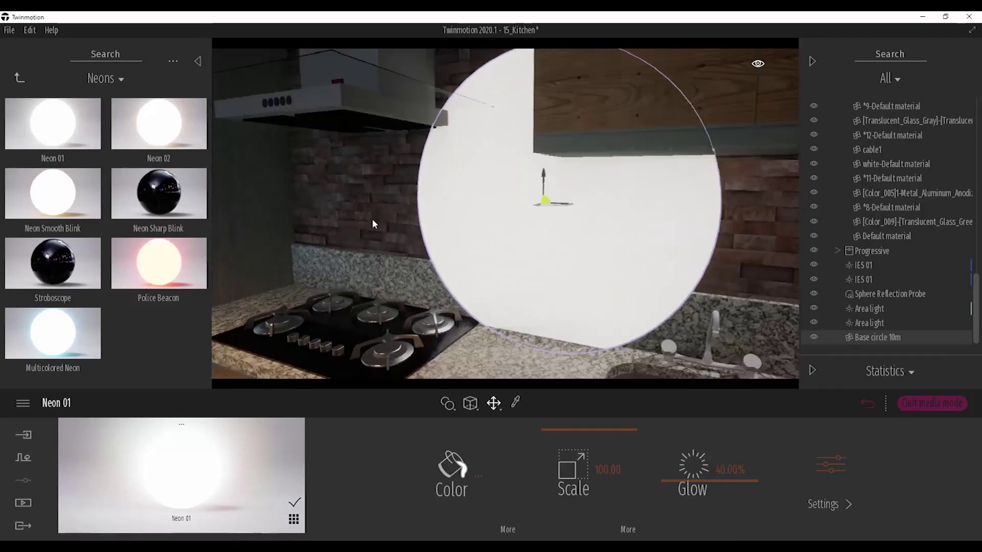
pyautogui.moveTo(367, 240); pyautogui.dragTo(363, 226, button='right')
pyautogui.moveTo(463, 113); pyautogui.dragTo(460, 124, button='right')
pyautogui.scroll(-3, 461, 124)
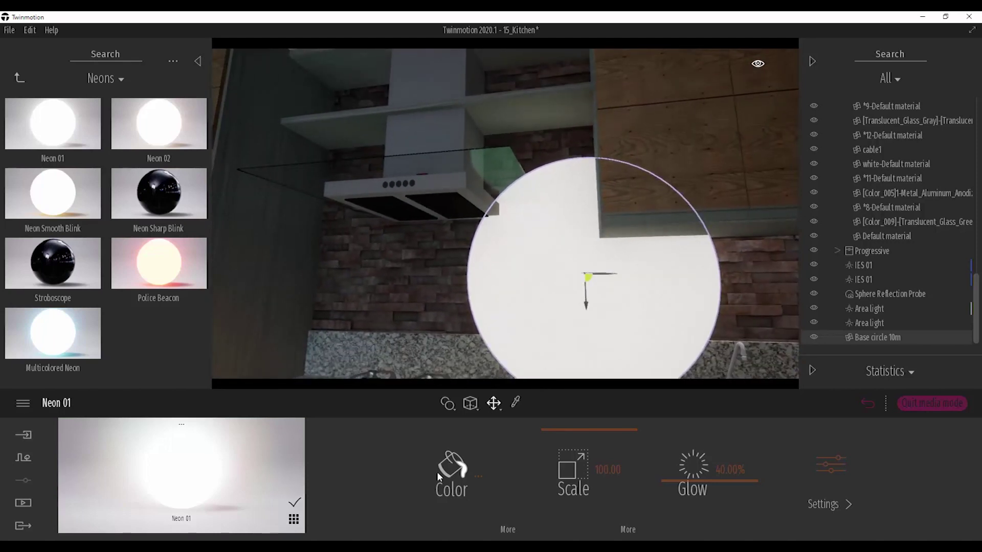
# Set the Neon 01 material's glow to 20.78%.
pyautogui.moveTo(705, 482); pyautogui.dragTo(662, 482)
pyautogui.moveTo(697, 524); pyautogui.dragTo(706, 497)
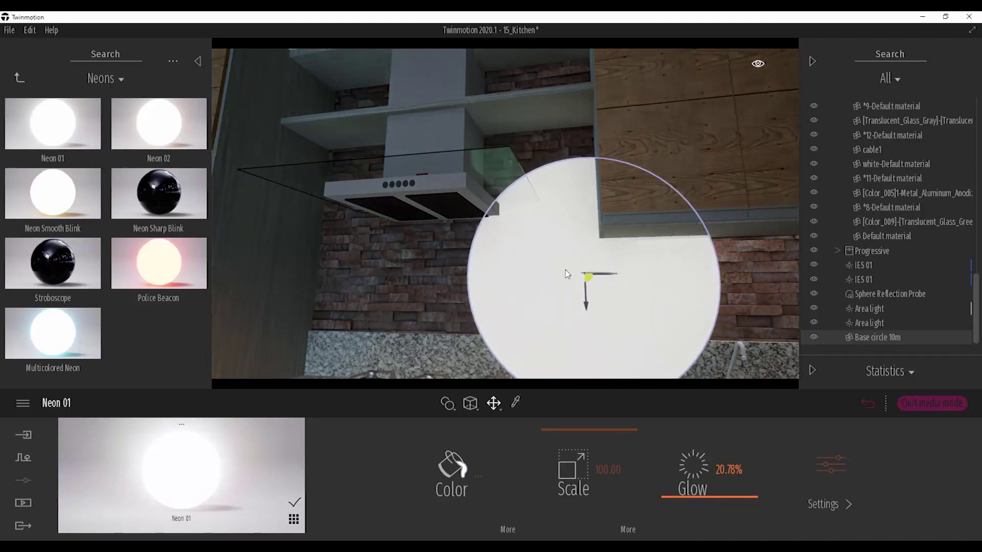
pyautogui.keyDown('shift'); pyautogui.moveTo(565, 275); pyautogui.dragTo(476, 272, button='middle'); pyautogui.keyUp('shift')
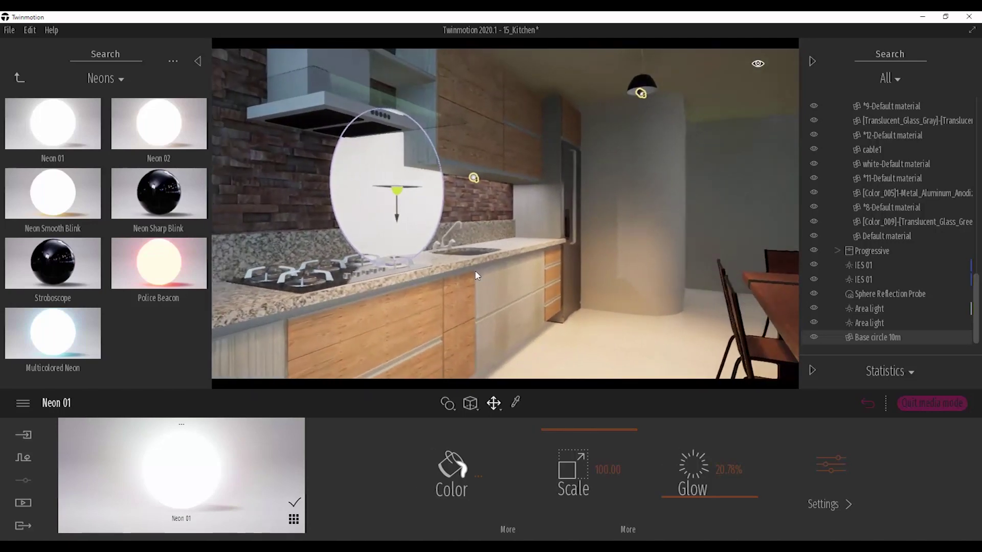
# Set the Neon 01 material's color to red FF1500 and its glow to 100%.
pyautogui.click(468, 469)
pyautogui.click(424, 268)
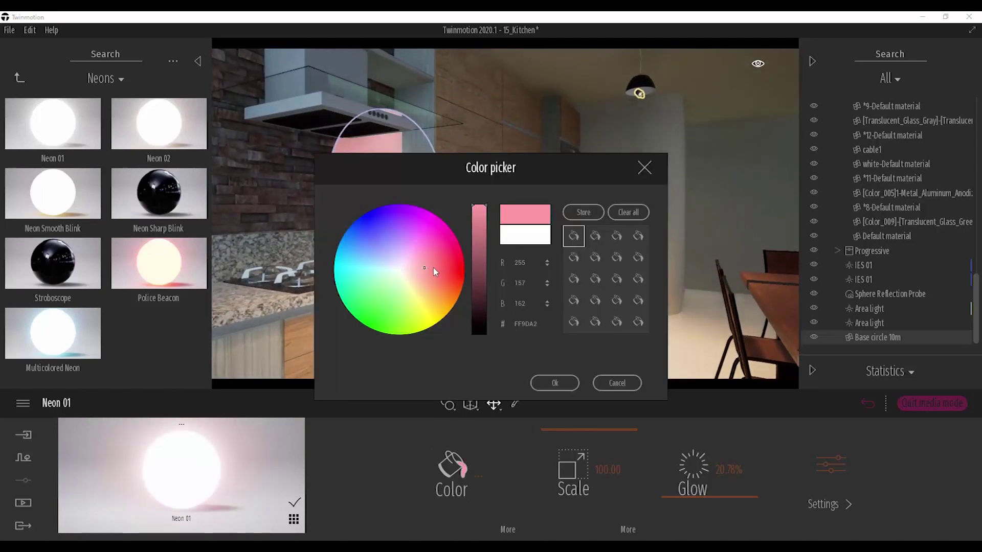
pyautogui.moveTo(434, 272); pyautogui.dragTo(526, 281)
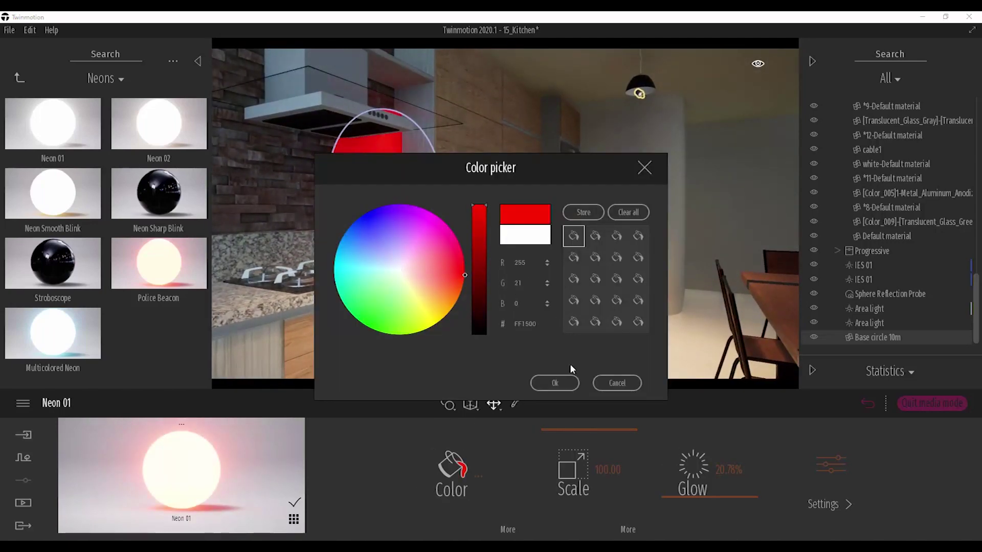
pyautogui.click(554, 383)
pyautogui.moveTo(681, 493); pyautogui.dragTo(736, 380)
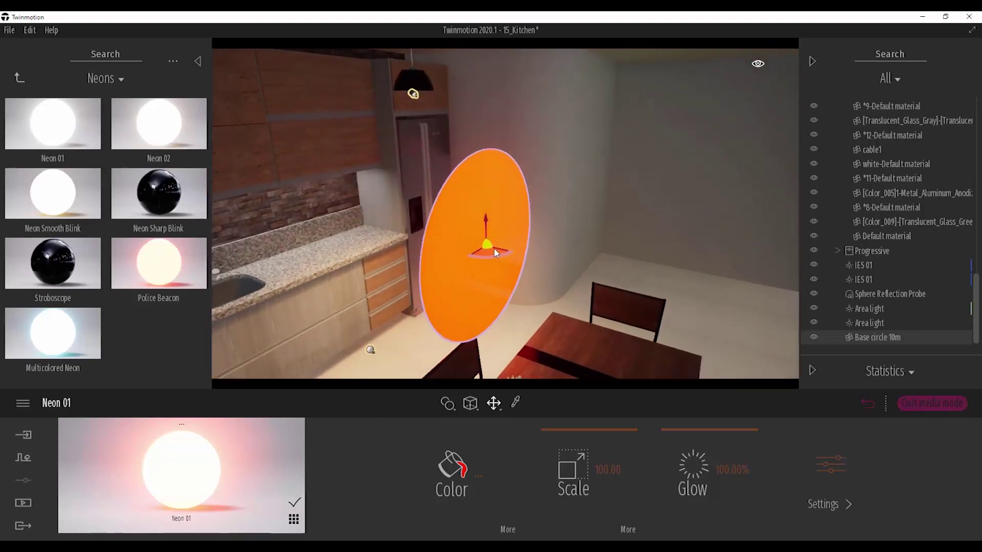
# Move the red neon disc across the room onto the wall beside the refrigerator.
pyautogui.moveTo(514, 247); pyautogui.dragTo(620, 183)
pyautogui.press('w')
pyautogui.moveTo(550, 164)
pyautogui.mouseDown(button='right')
pyautogui.moveTo(540, 162)
pyautogui.moveTo(549, 159)
pyautogui.mouseUp(button='right')
pyautogui.press('d')
pyautogui.press('q')
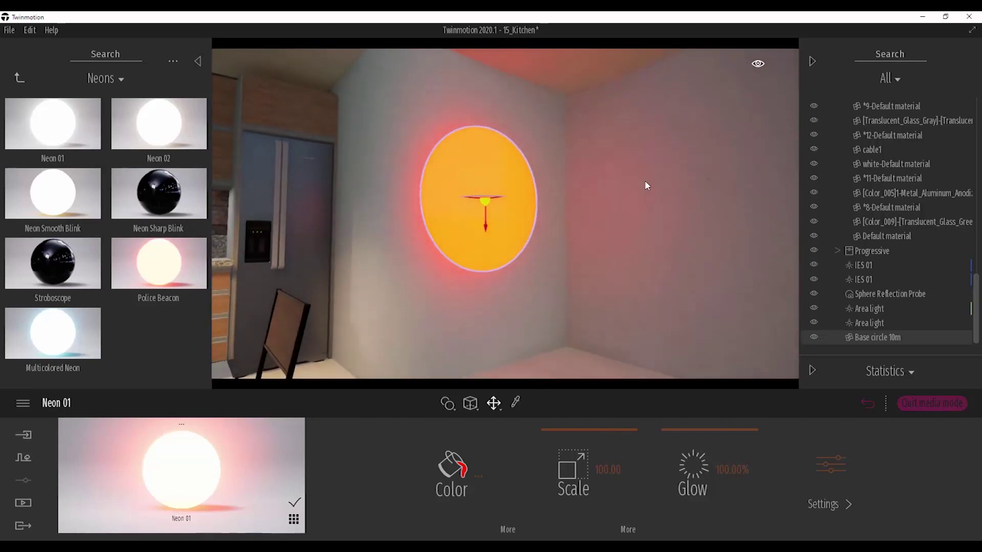
# Turn GI off in the scene lighting settings and back on to compare the neon disc's effect on the walls.
pyautogui.click(836, 470)
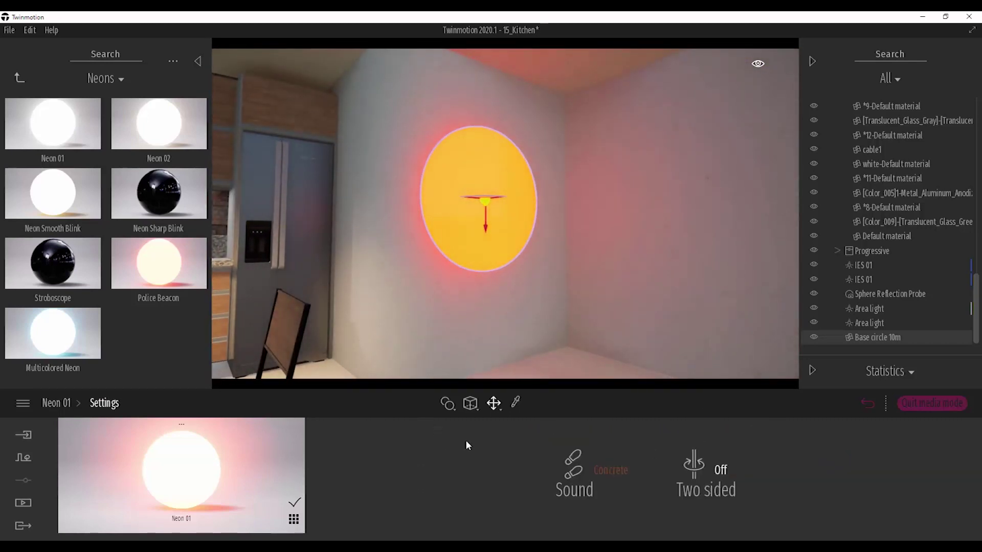
pyautogui.click(576, 472)
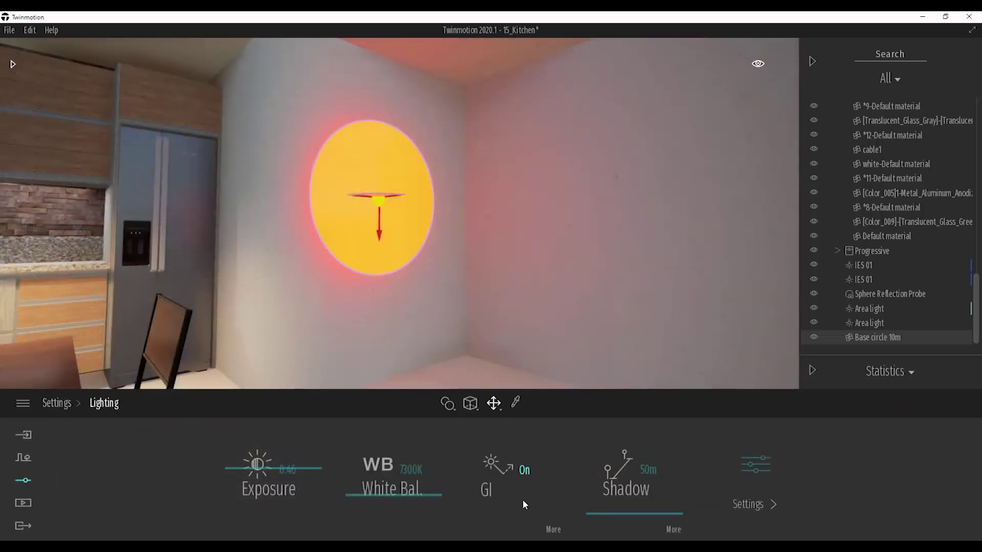
pyautogui.click(522, 472)
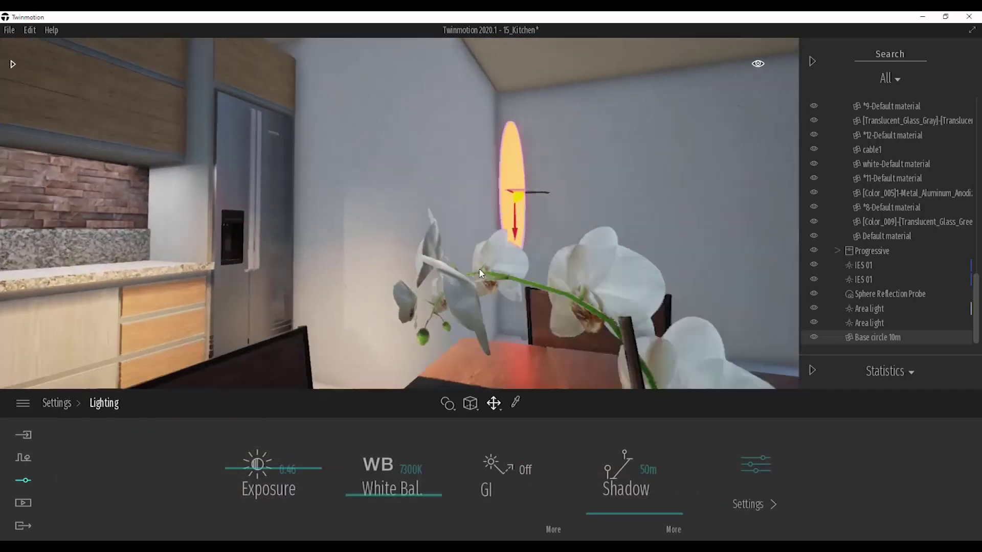
pyautogui.scroll(3, 481, 274)
pyautogui.click(525, 473)
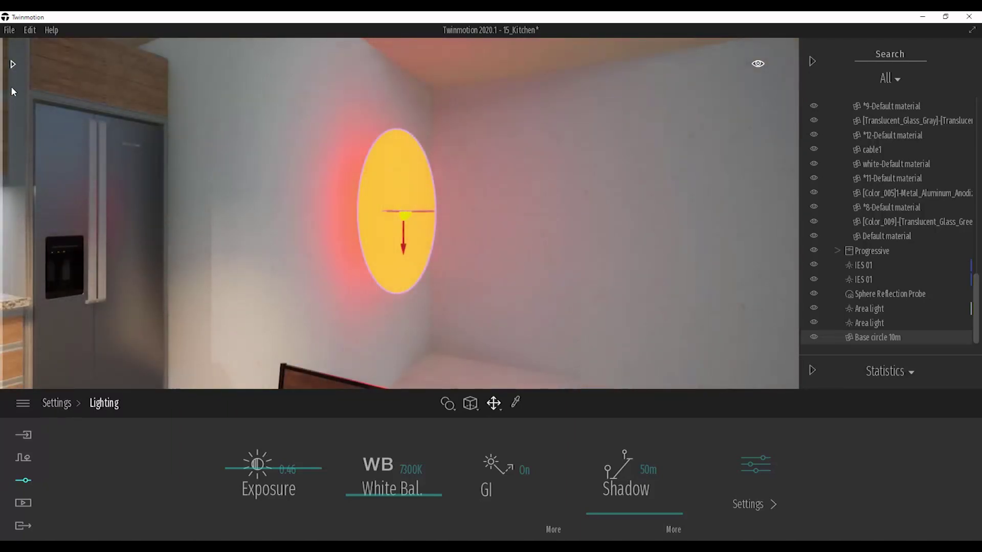
pyautogui.click(66, 407)
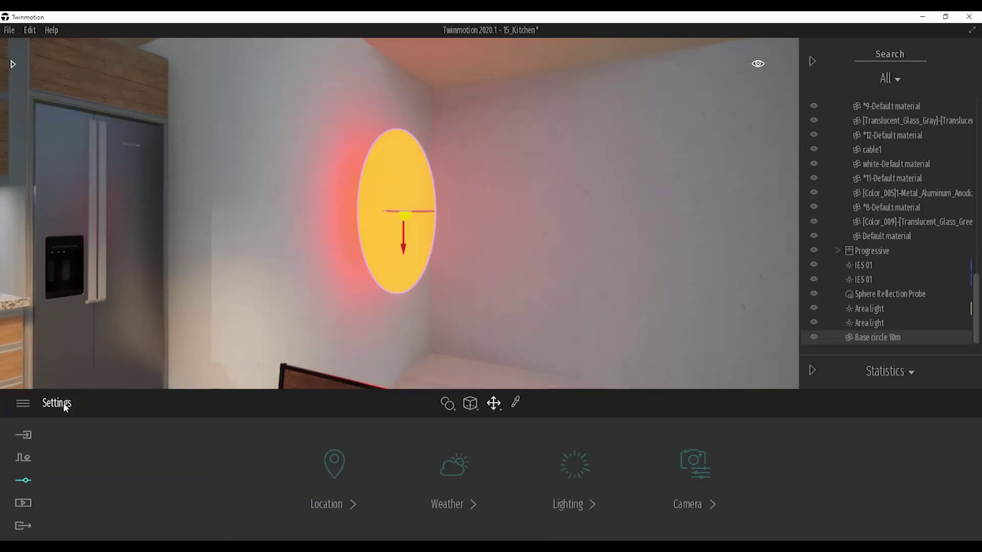
pyautogui.click(24, 503)
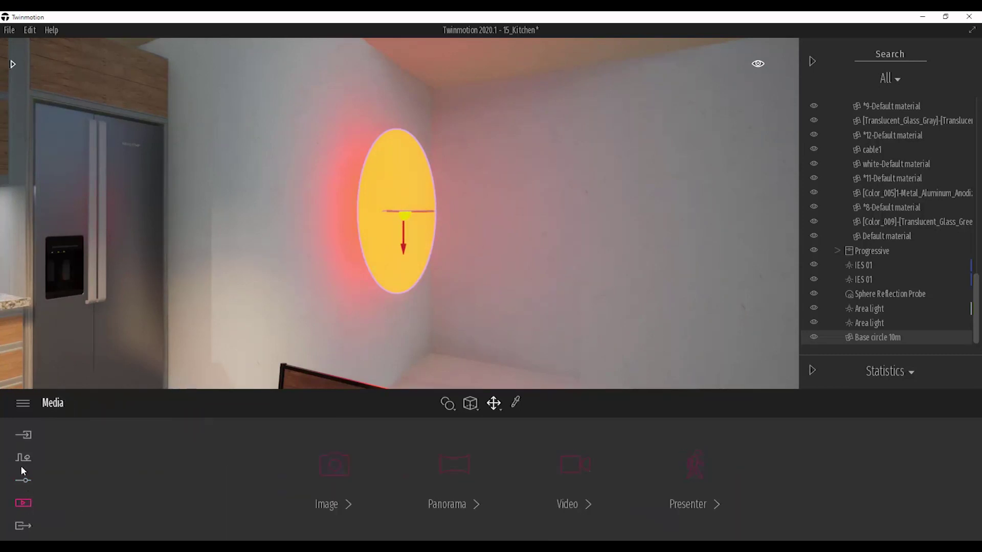
pyautogui.click(13, 63)
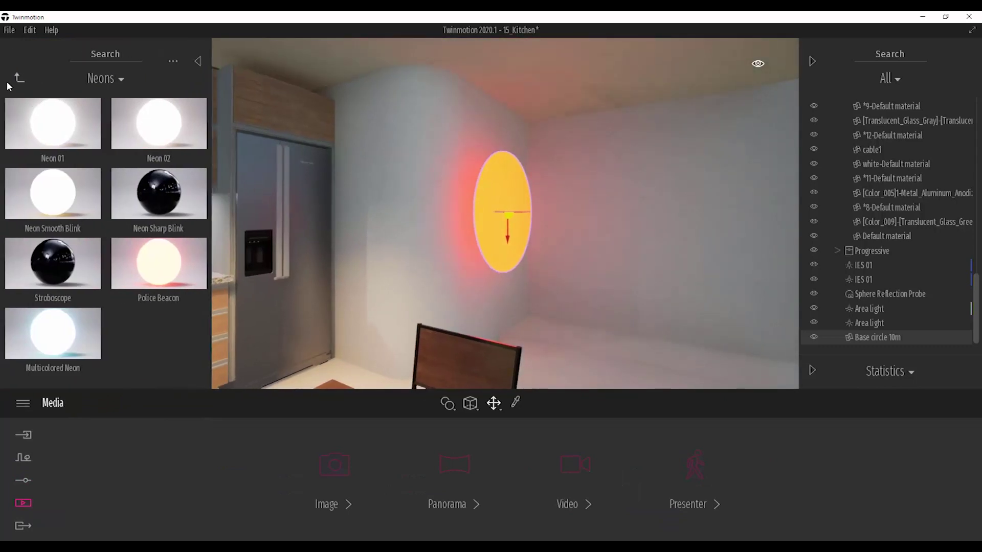
pyautogui.click(16, 80)
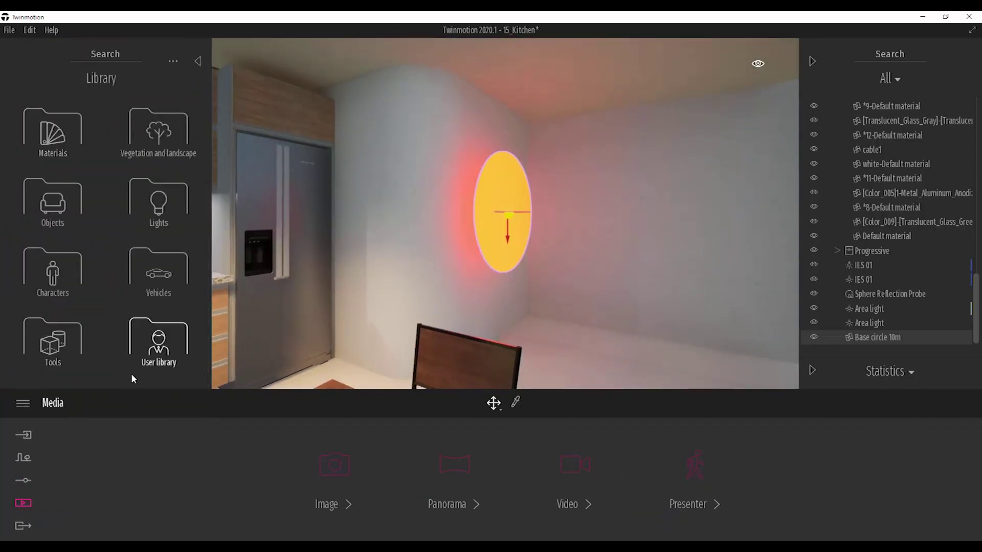
# Create a new blank material from the material list of Neon 01 and apply it to the disc.
pyautogui.click(508, 207)
pyautogui.click(294, 520)
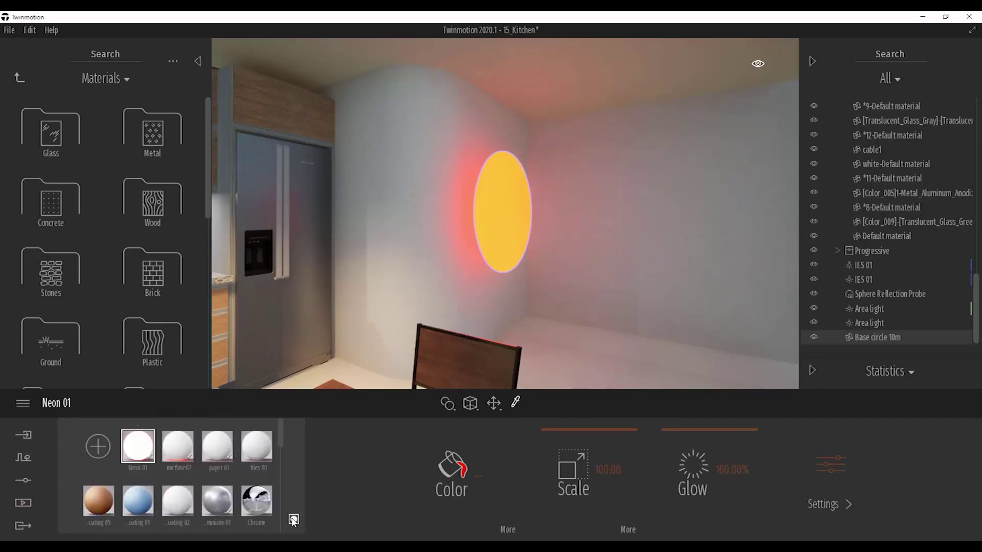
pyautogui.click(92, 449)
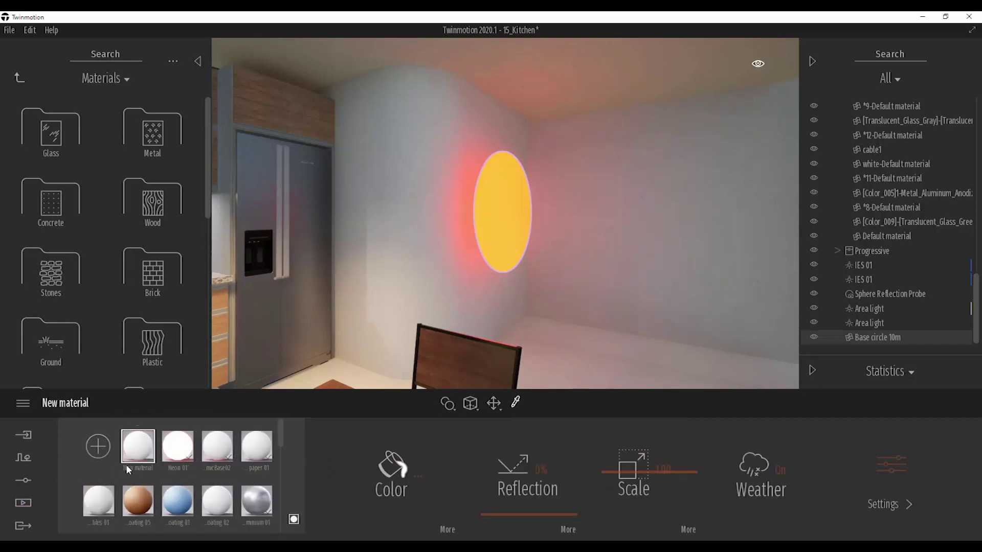
pyautogui.moveTo(356, 286); pyautogui.dragTo(511, 218)
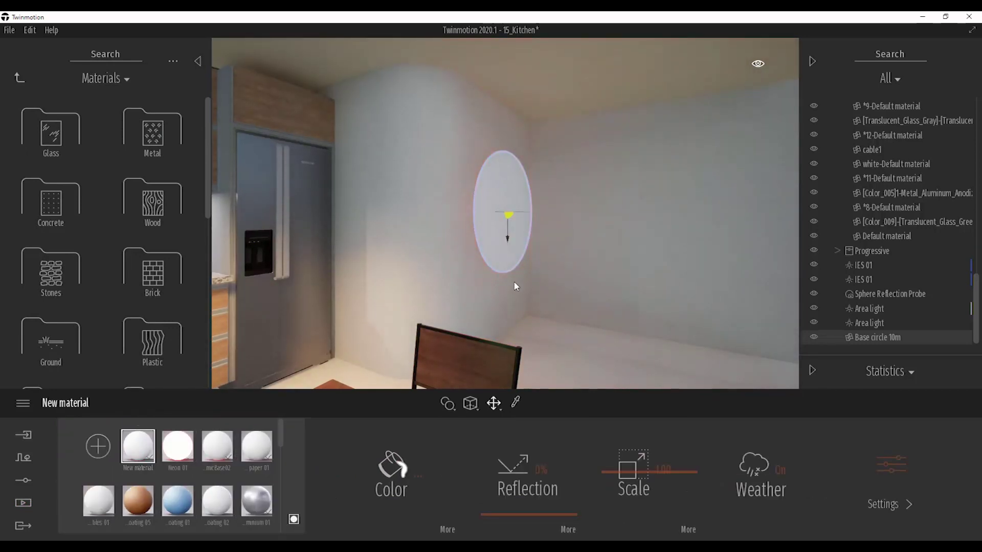
# Turn on Xray in the new material's settings and view the disc on the wall up close.
pyautogui.click(904, 474)
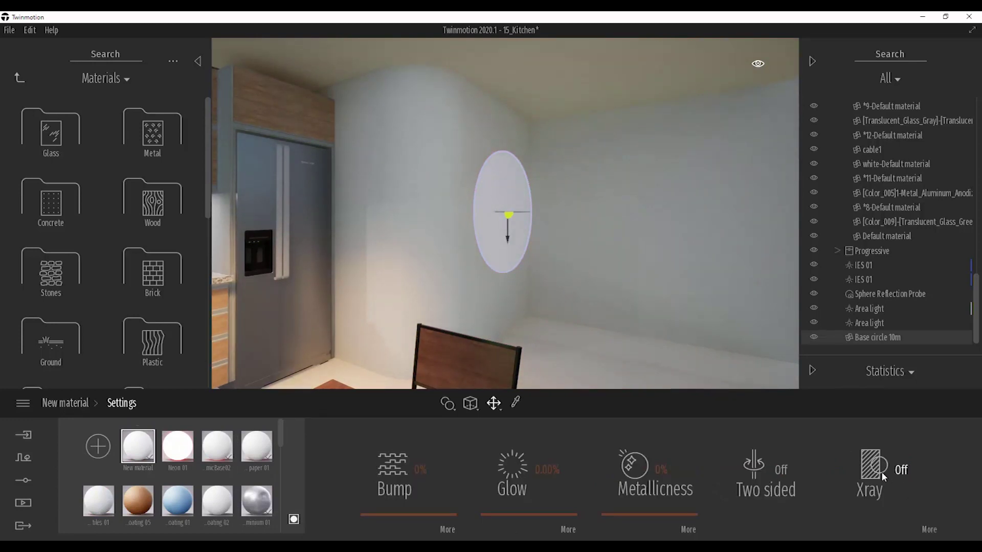
pyautogui.click(900, 472)
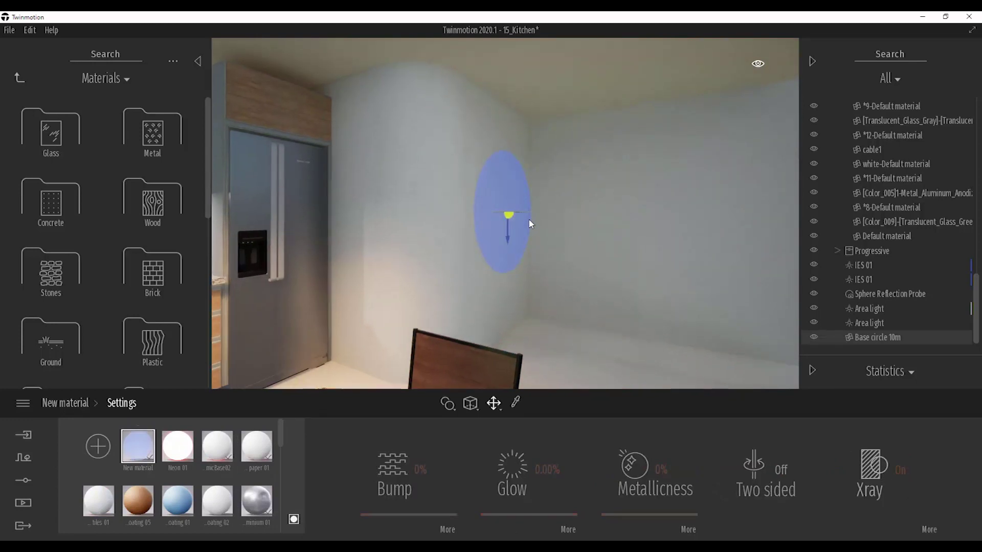
pyautogui.scroll(5, 531, 222)
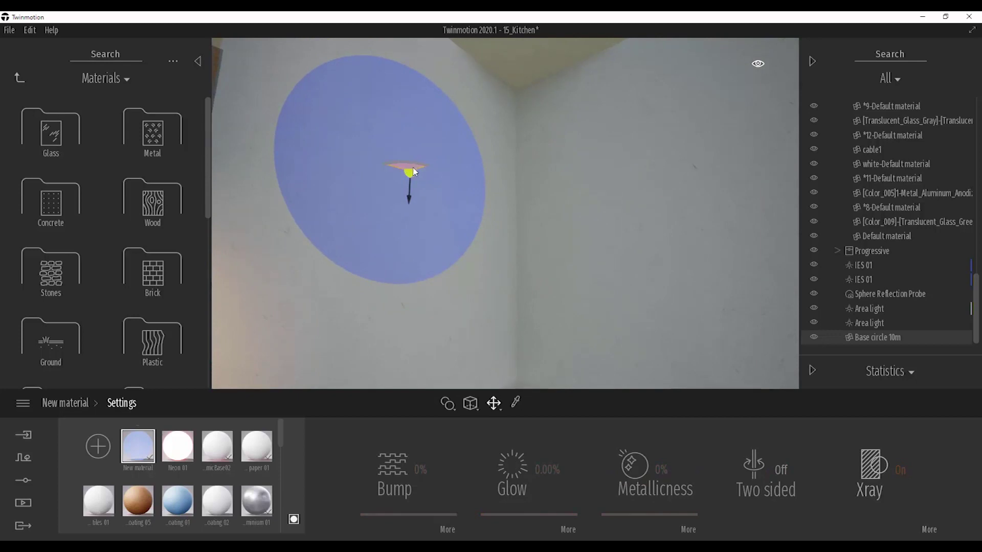
# Set the X-ray material's opacity to 40% and its falloff to 0.2, and try a paler colour for it.
pyautogui.moveTo(392, 190); pyautogui.dragTo(307, 279)
pyautogui.scroll(-5, 307, 280)
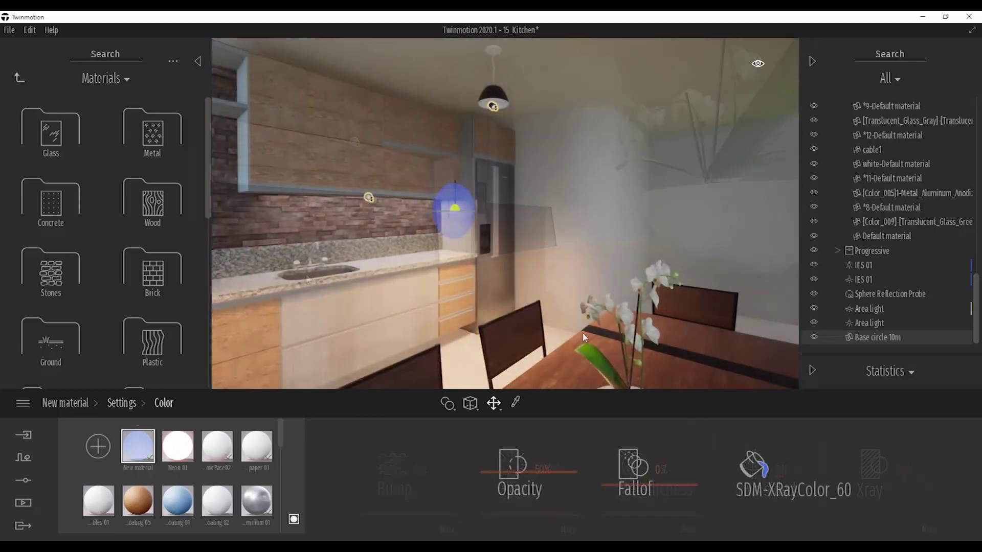
pyautogui.scroll(1, 551, 287)
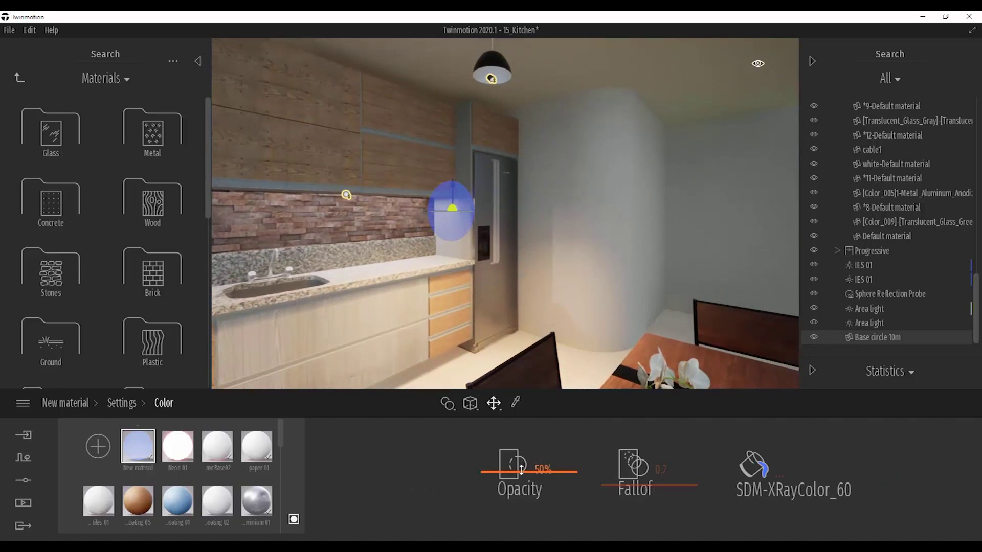
pyautogui.moveTo(521, 468)
pyautogui.mouseDown()
pyautogui.moveTo(520, 516)
pyautogui.moveTo(527, 485)
pyautogui.mouseUp()
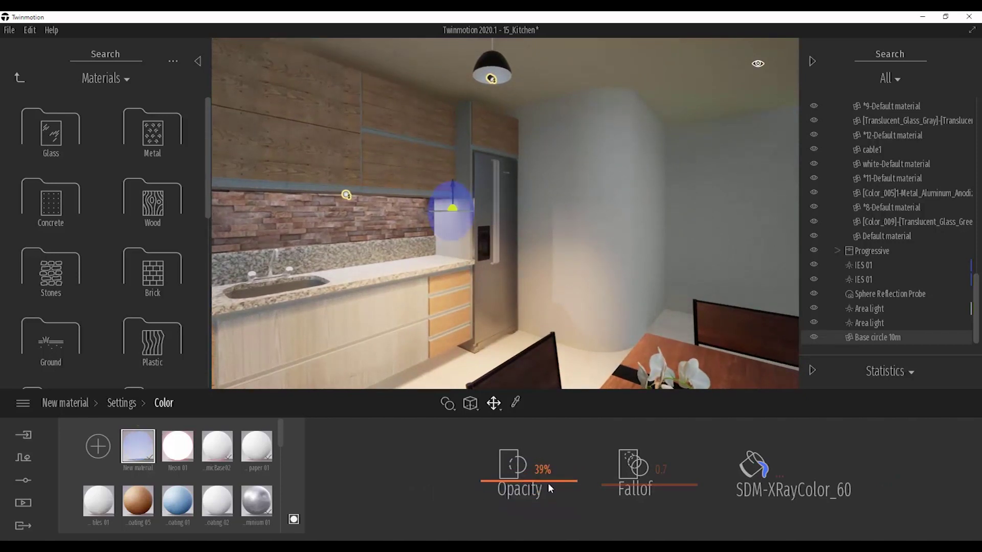
pyautogui.moveTo(634, 489)
pyautogui.mouseDown()
pyautogui.moveTo(638, 439)
pyautogui.moveTo(638, 520)
pyautogui.moveTo(641, 505)
pyautogui.mouseUp()
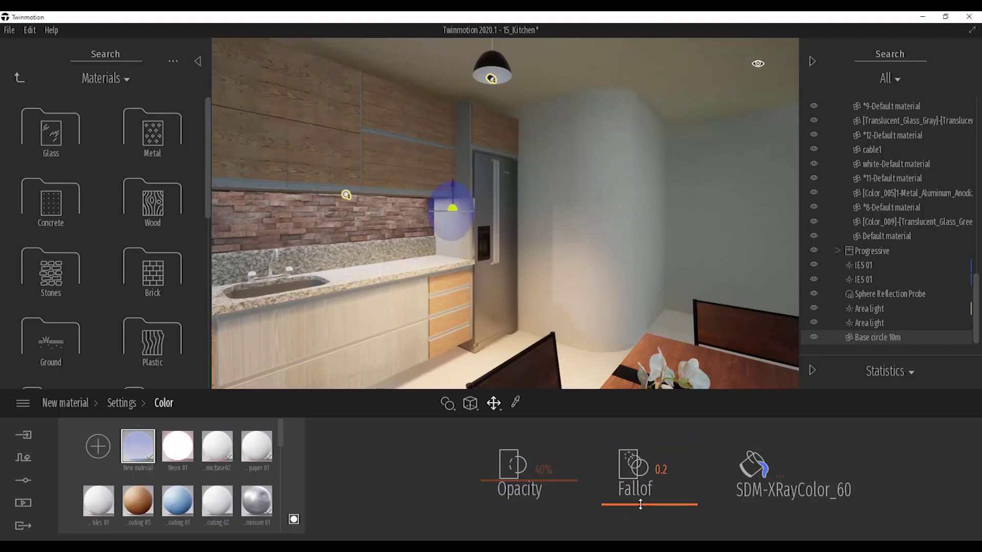
pyautogui.click(755, 475)
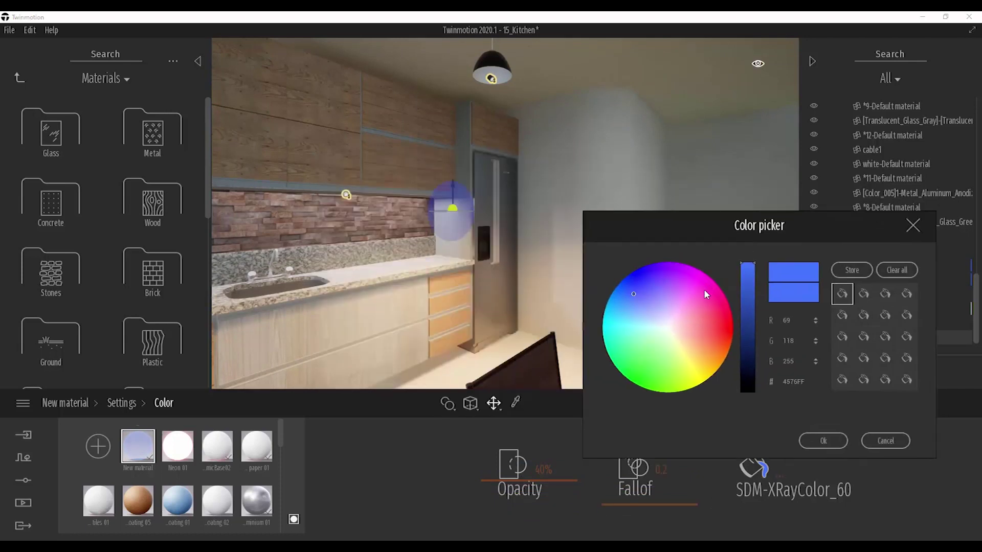
pyautogui.click(664, 333)
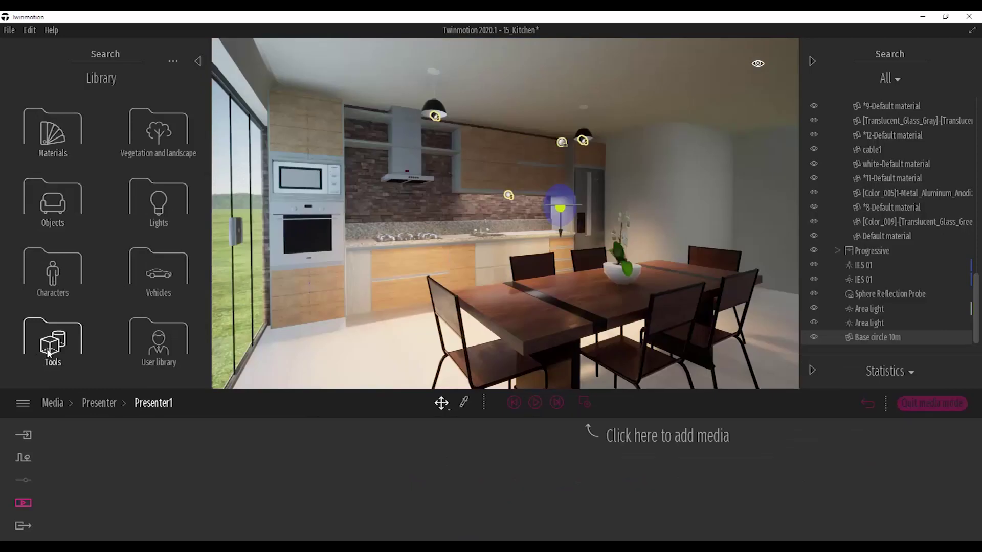
# Place a note from the library tools in the kitchen near the dining table and set its size to 0%.
pyautogui.click(51, 344)
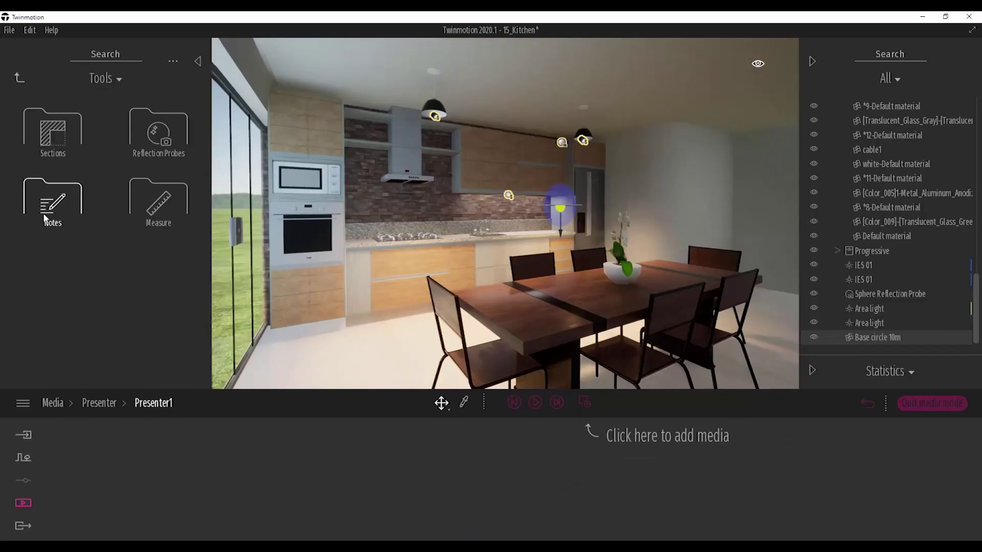
pyautogui.click(61, 199)
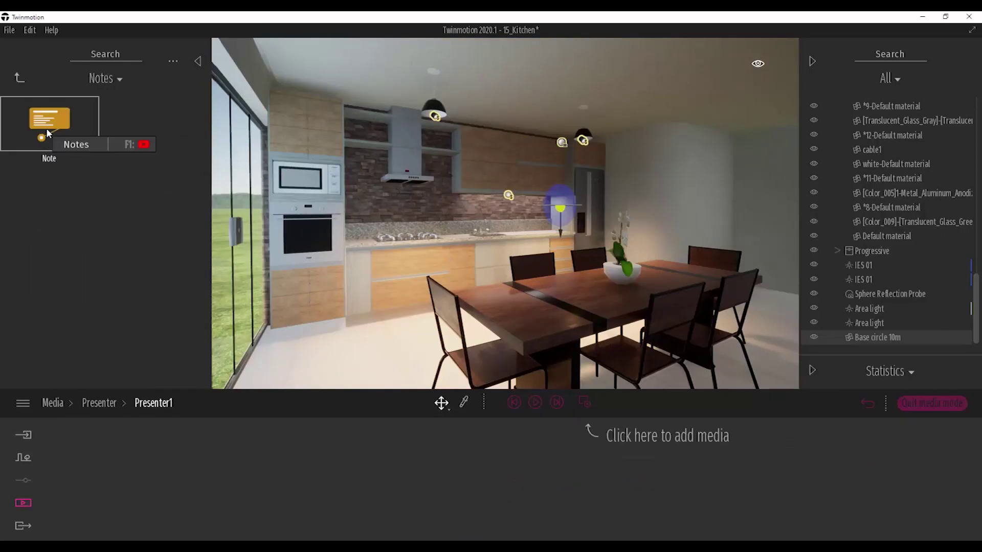
pyautogui.moveTo(46, 128); pyautogui.dragTo(521, 339)
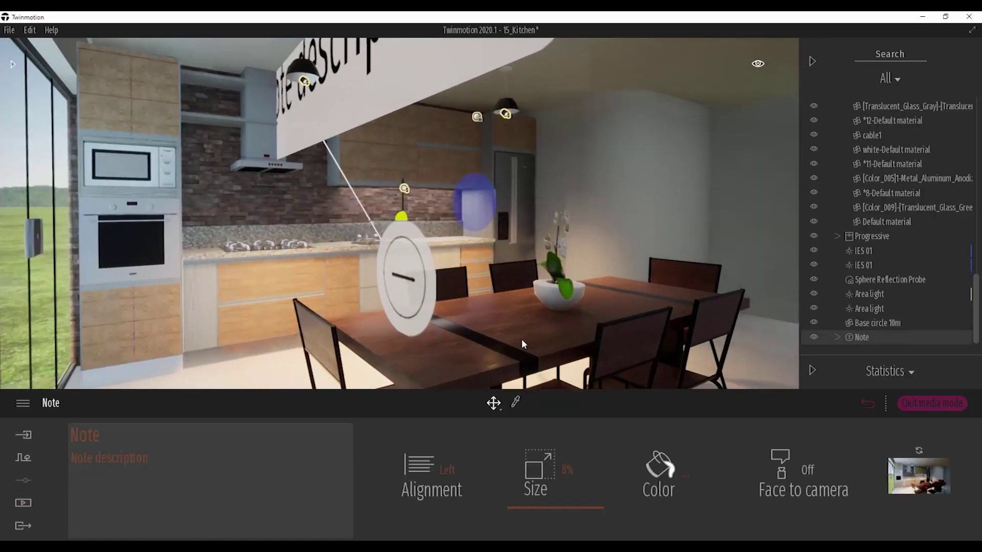
pyautogui.click(554, 515)
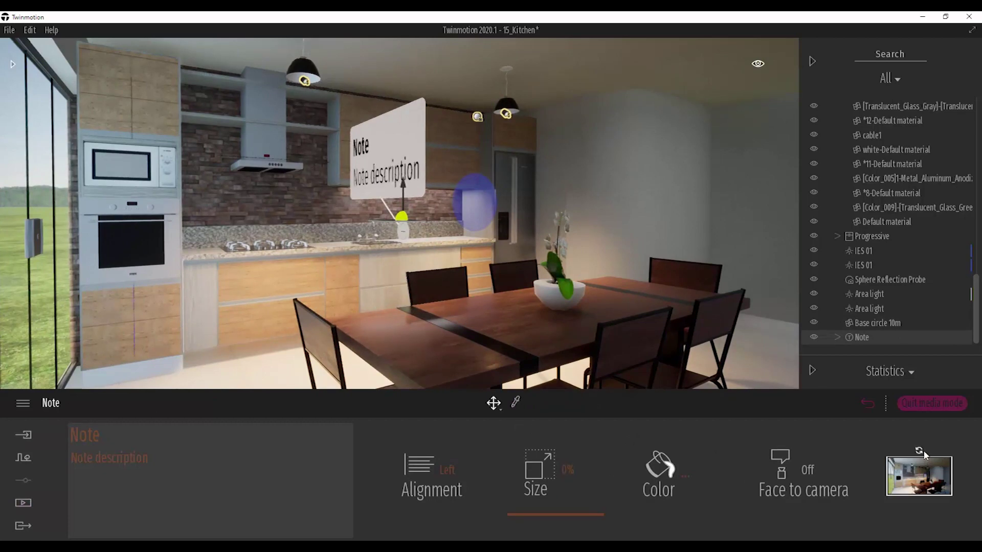
# Refresh the note's saved camera view, try Center alignment for its text and set it to Right.
pyautogui.keyDown('shift'); pyautogui.moveTo(487, 308); pyautogui.dragTo(484, 308, button='middle'); pyautogui.keyUp('shift')
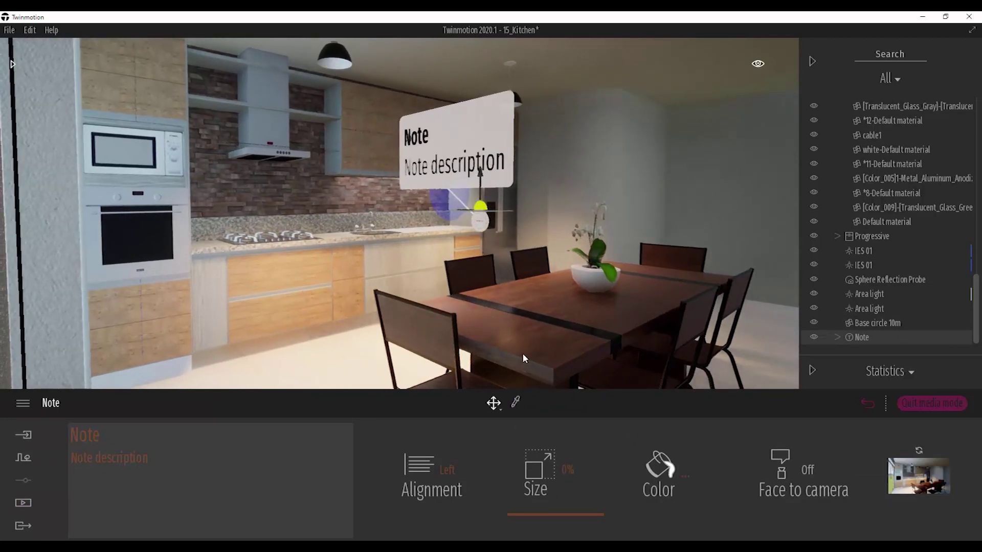
pyautogui.moveTo(523, 354)
pyautogui.keyDown('shift'); pyautogui.mouseDown(button='middle')
pyautogui.moveTo(528, 343)
pyautogui.moveTo(523, 354)
pyautogui.moveTo(532, 360)
pyautogui.mouseUp(button='middle'); pyautogui.keyUp('shift')
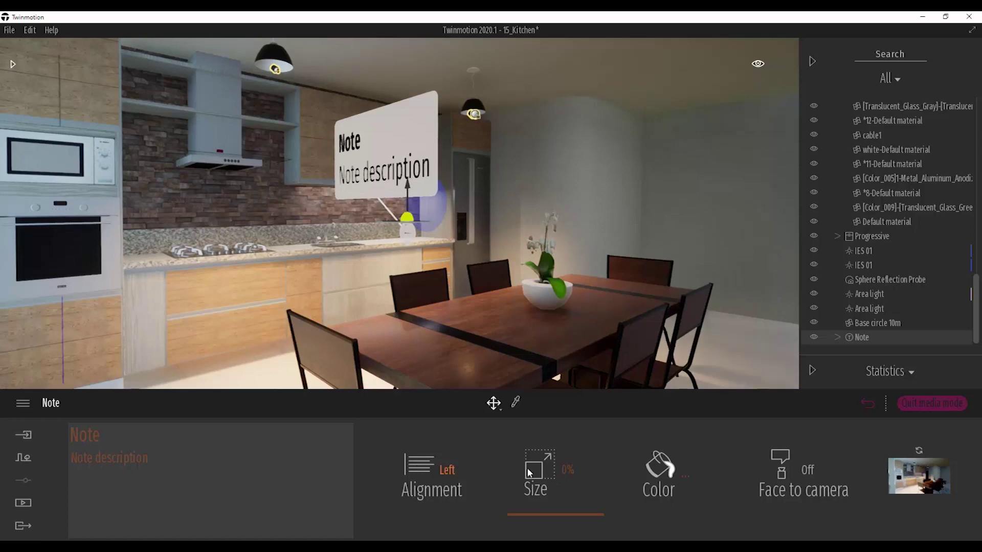
pyautogui.click(412, 473)
pyautogui.click(435, 419)
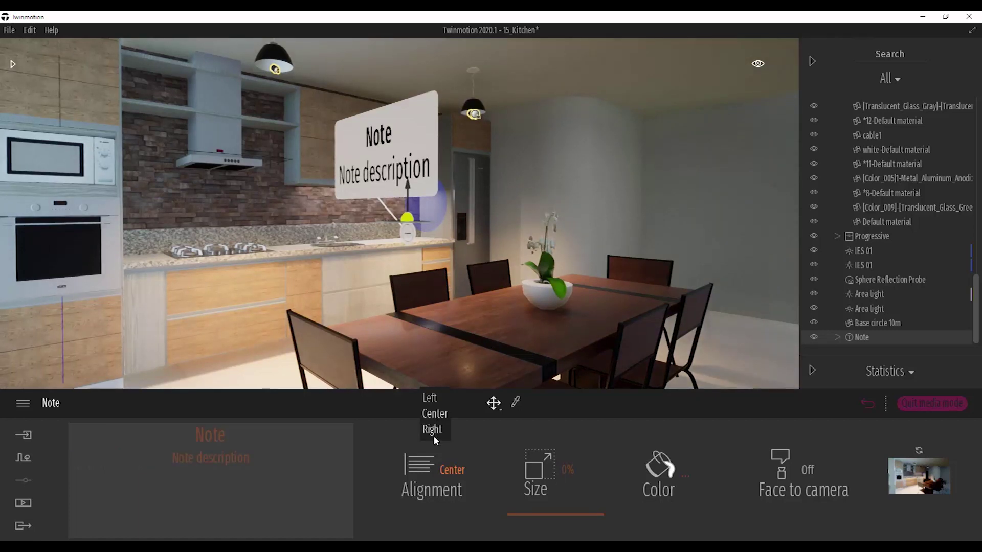
pyautogui.click(433, 434)
# Change the note's colour to dark red and turn on Face to camera.
pyautogui.scroll(2, 456, 332)
pyautogui.keyDown('shift'); pyautogui.moveTo(456, 333); pyautogui.dragTo(476, 377, button='middle'); pyautogui.keyUp('shift')
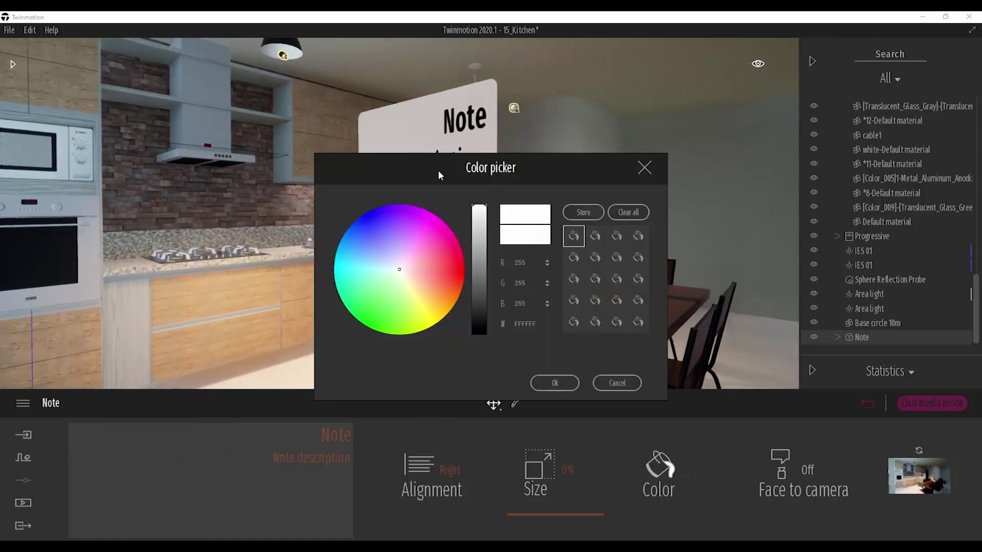
pyautogui.moveTo(439, 171); pyautogui.dragTo(617, 192)
pyautogui.moveTo(660, 236); pyautogui.dragTo(610, 288)
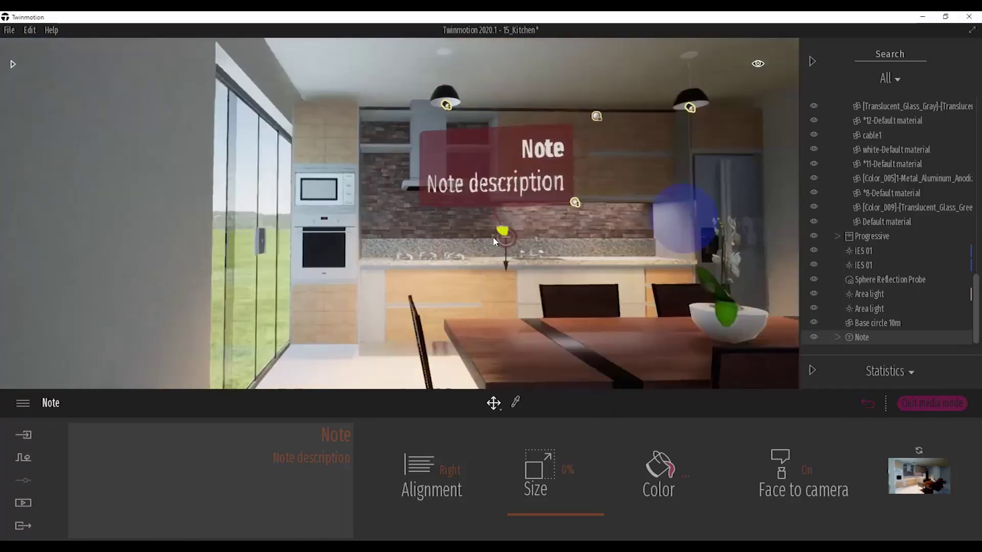
# Title the note Table and enter Wallnut as its description.
pyautogui.keyDown('shift'); pyautogui.moveTo(494, 241); pyautogui.dragTo(340, 291, button='middle'); pyautogui.keyUp('shift')
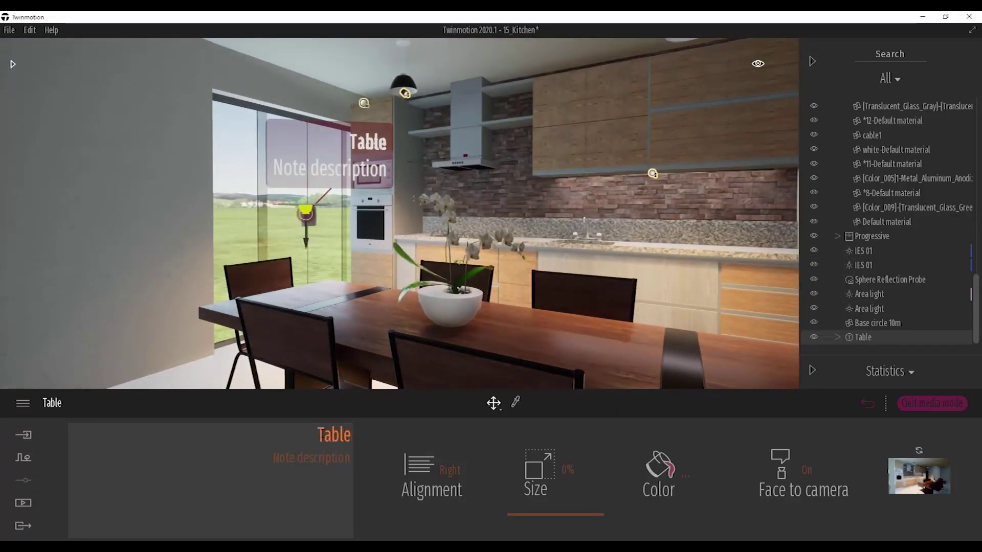
pyautogui.click(330, 450)
pyautogui.write('Wallnut')
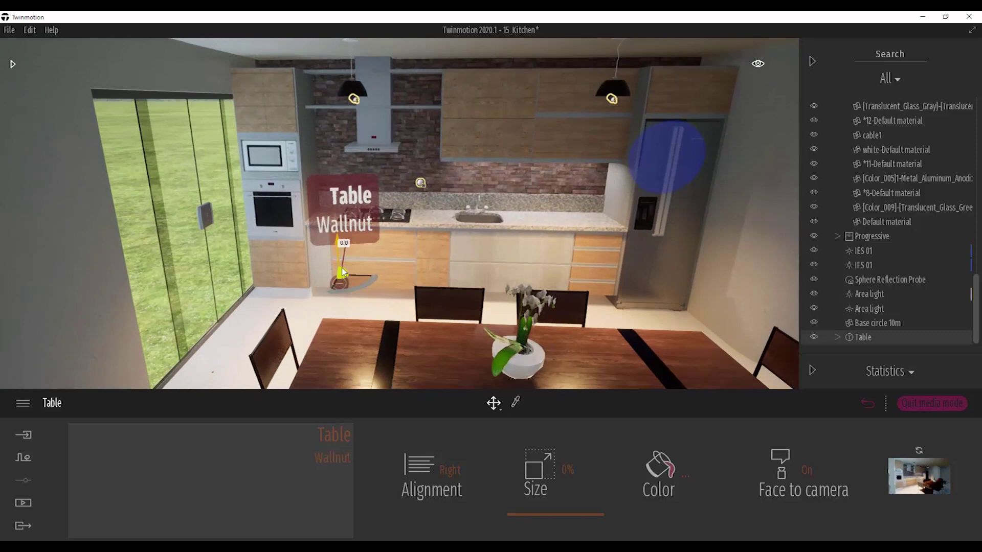
# Copy the Table note onto the countertop beside the sink and change the copy's title to countertop and its description to Granite.
pyautogui.moveTo(345, 246); pyautogui.dragTo(534, 221)
pyautogui.click(460, 347)
pyautogui.doubleClick(336, 436)
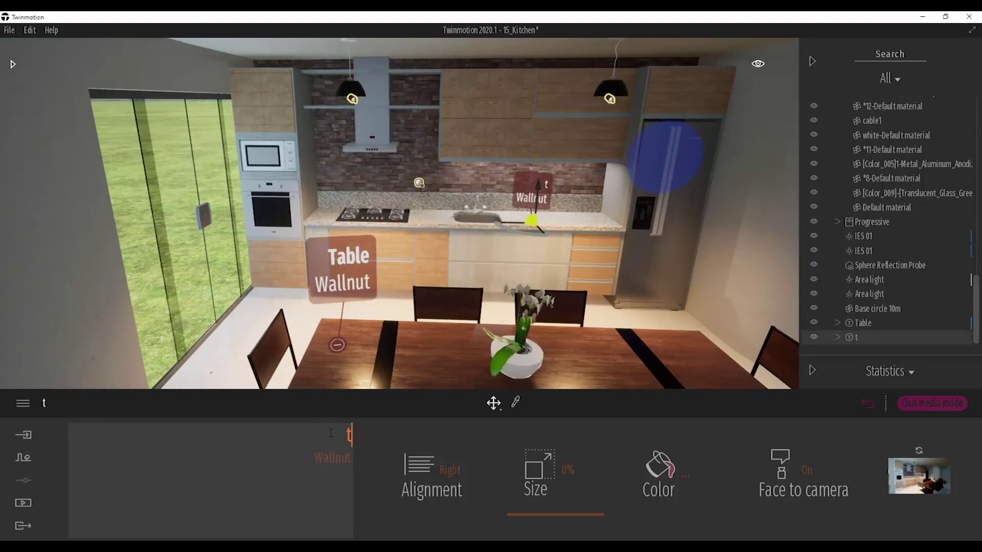
pyautogui.write('countertop G')
pyautogui.write('ranite')
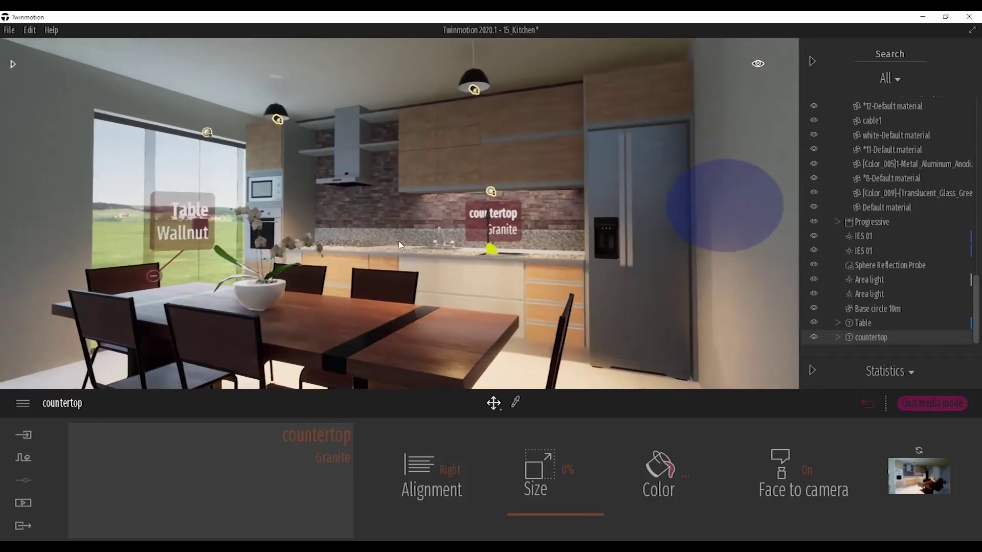
# Delete the blue X-ray disc (Base circle 10m), open the export options and view both notes from different angles.
pyautogui.press('Escape')
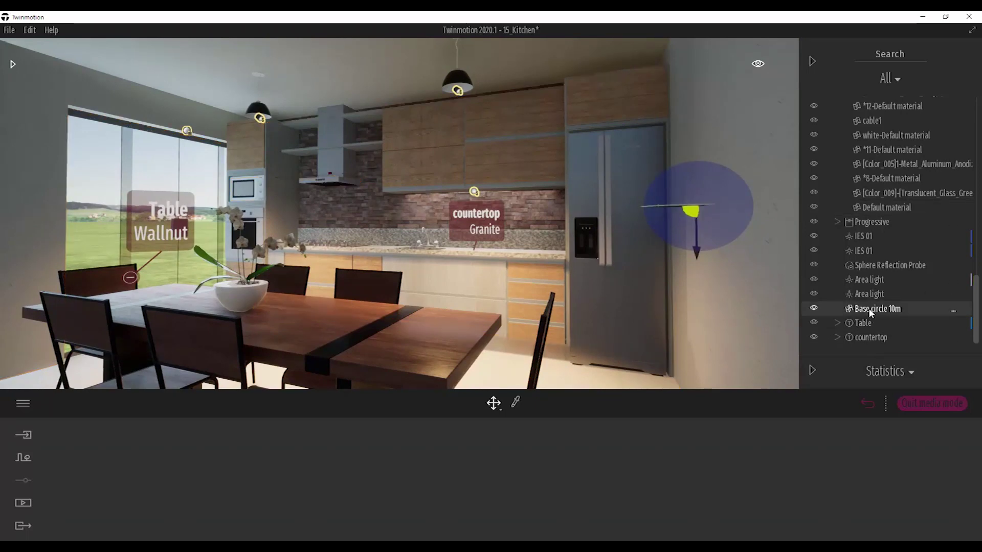
pyautogui.press('Delete')
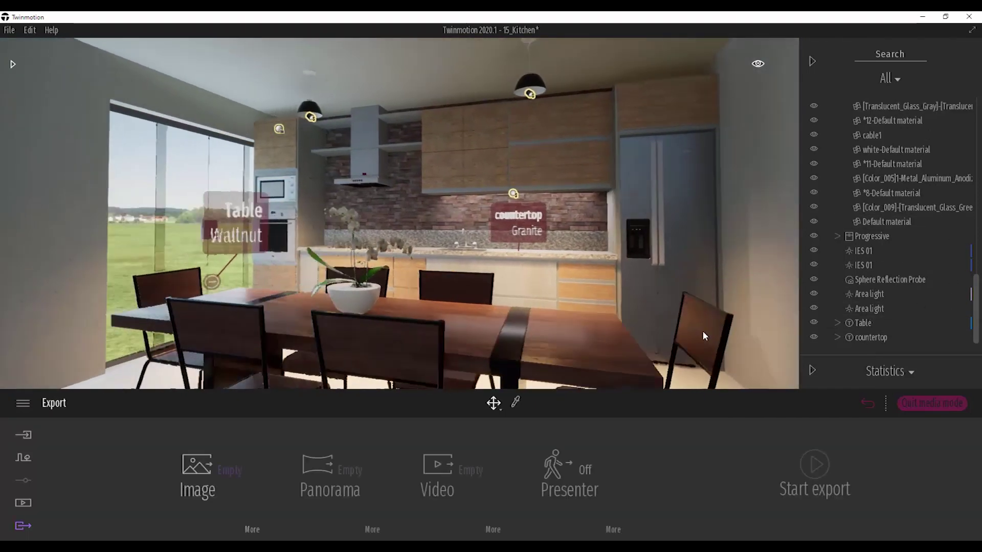
pyautogui.keyDown('shift'); pyautogui.moveTo(703, 331); pyautogui.dragTo(704, 332, button='middle'); pyautogui.keyUp('shift')
pyautogui.scroll(6, 703, 333)
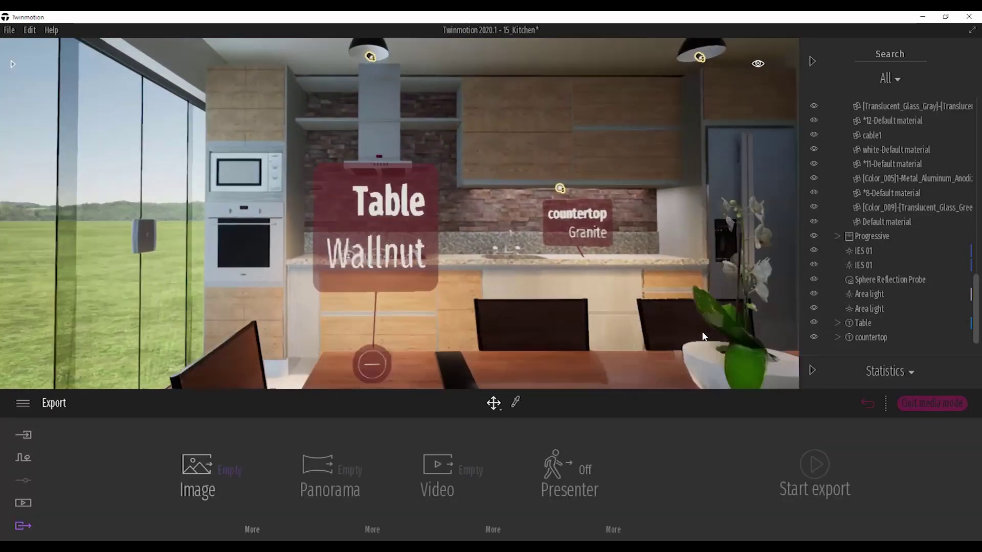
pyautogui.scroll(-4, 703, 333)
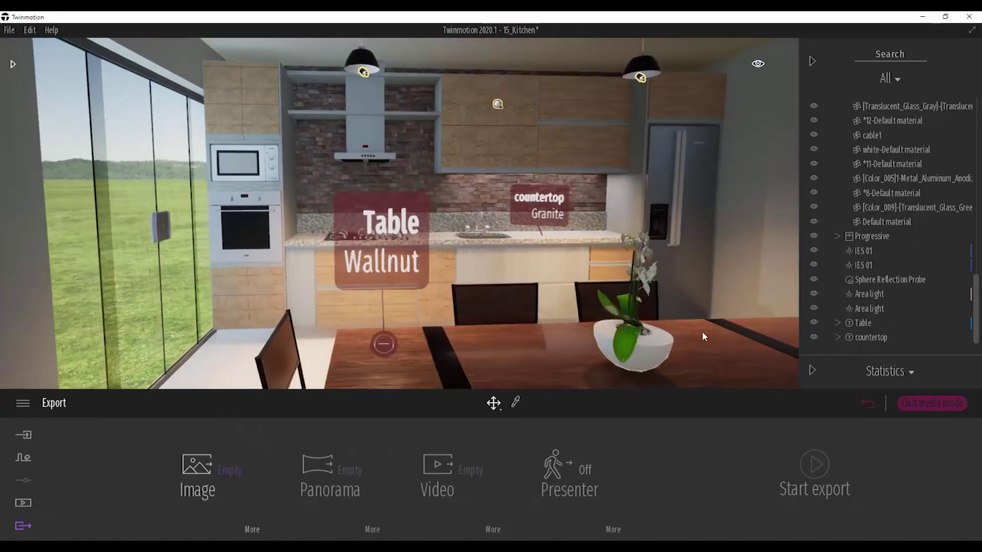